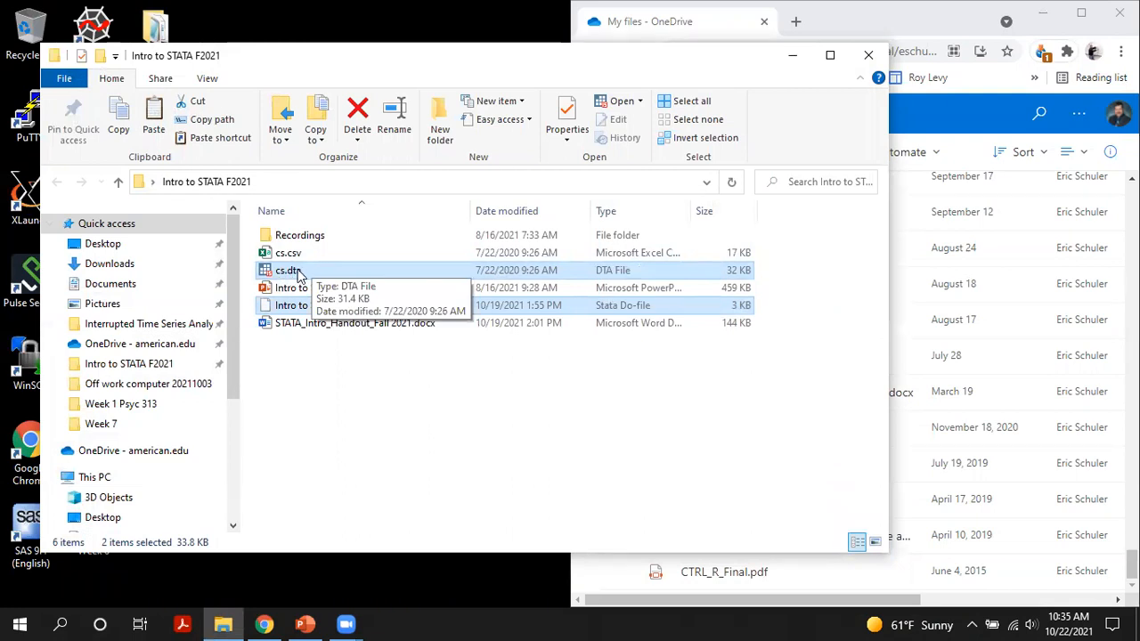
Upload cs.dta and Intro to Stata.do from the Intro to STATA F2021 folder to OneDrive My files, replacing the existing cs.dta
click(299, 272)
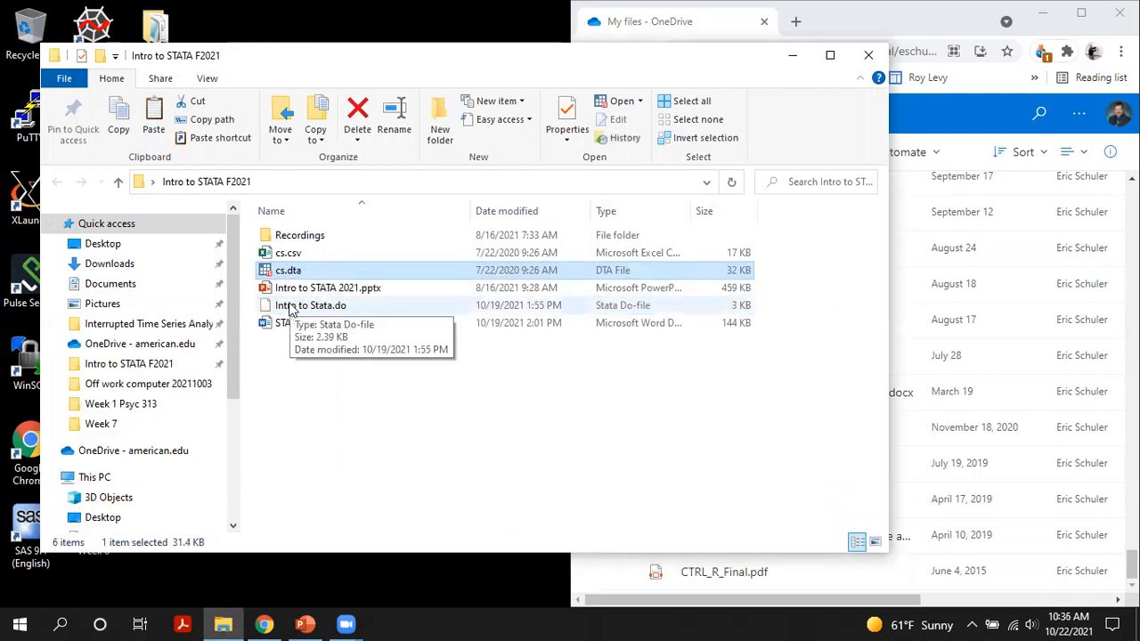
ctrl+click(289, 305)
drag(330, 276, 973, 499)
click(534, 67)
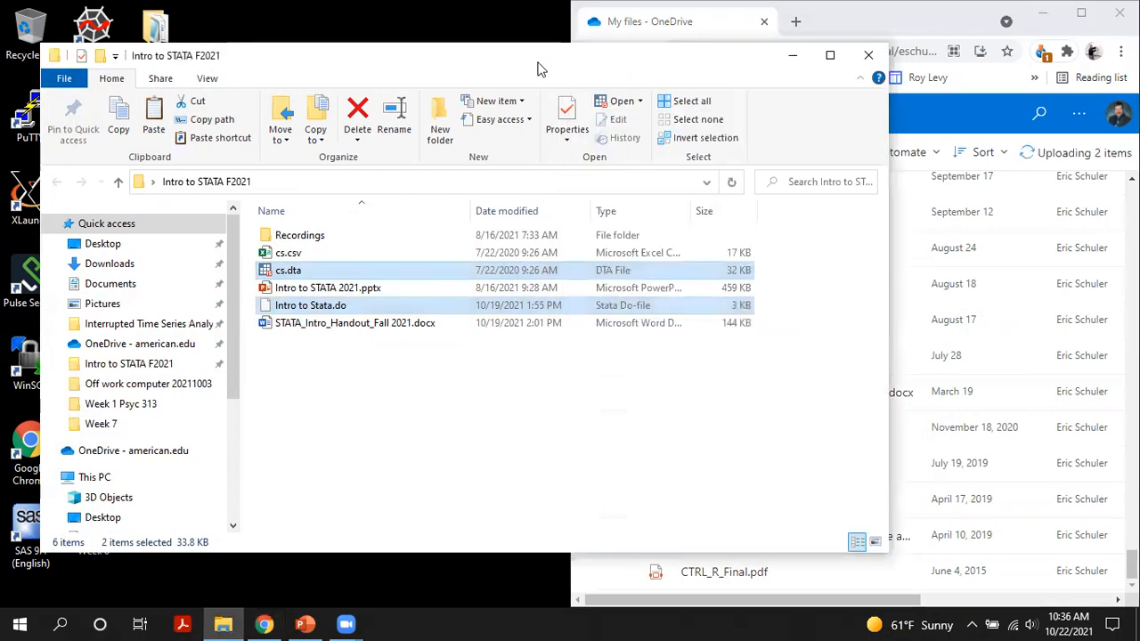
click(874, 56)
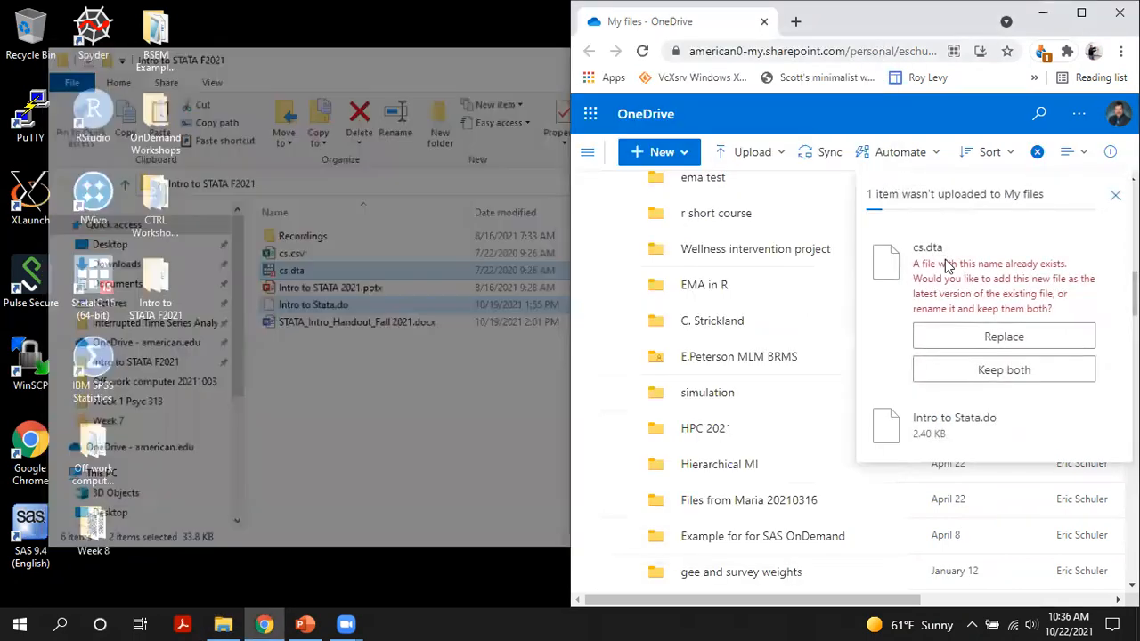
click(943, 340)
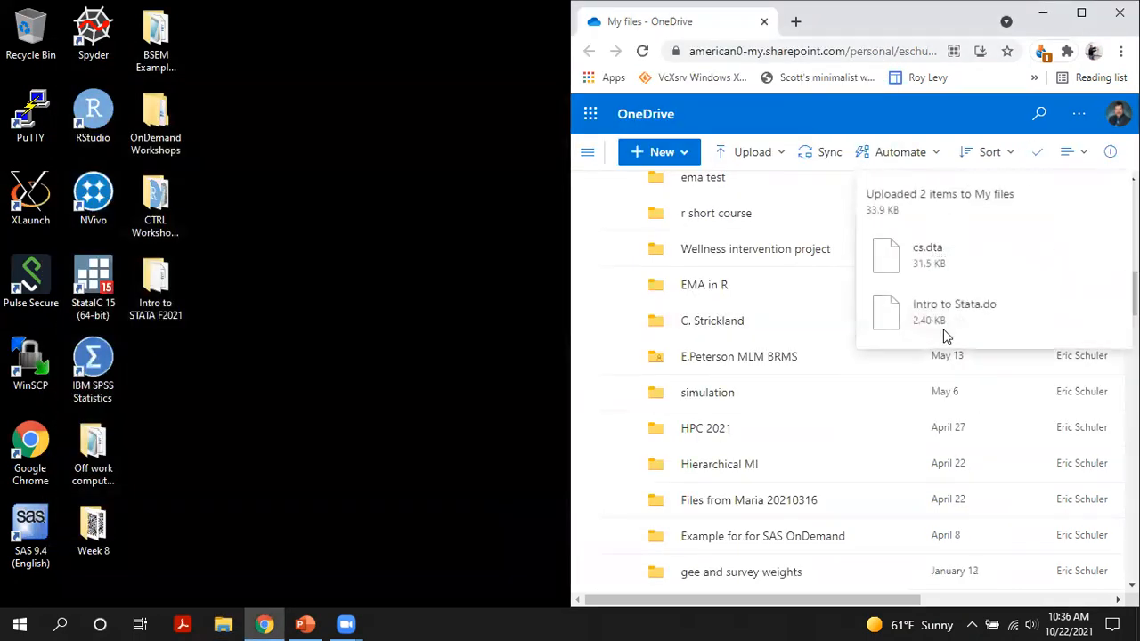
Look through the My files list for the uploaded cs.dta and Intro to Stata.do
scroll(823, 443, down, 12)
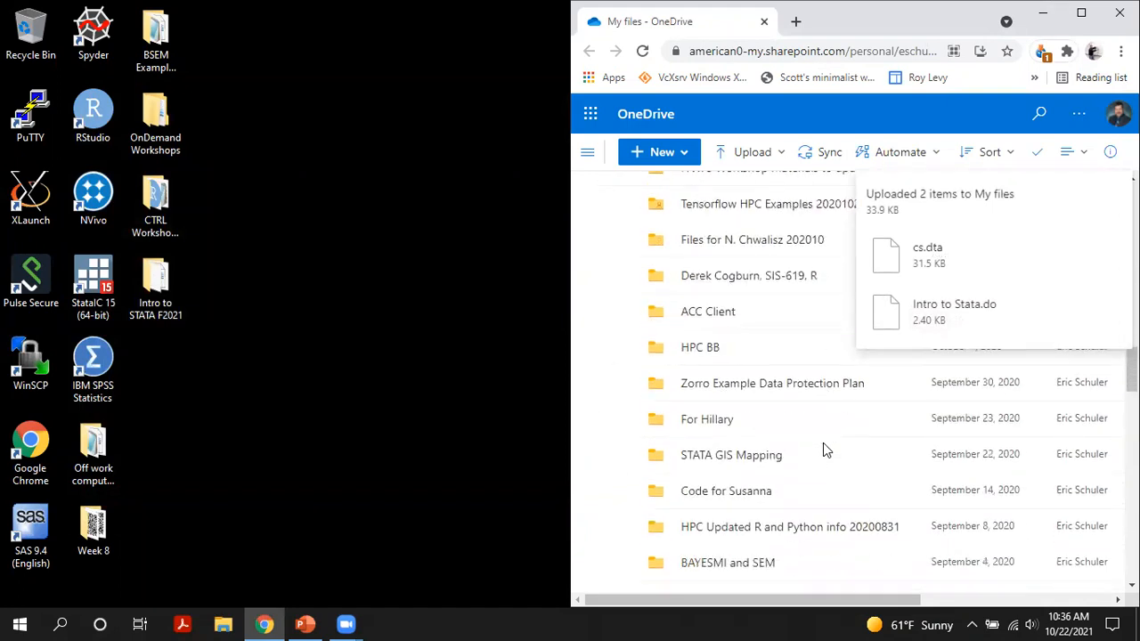
scroll(823, 443, down, 15)
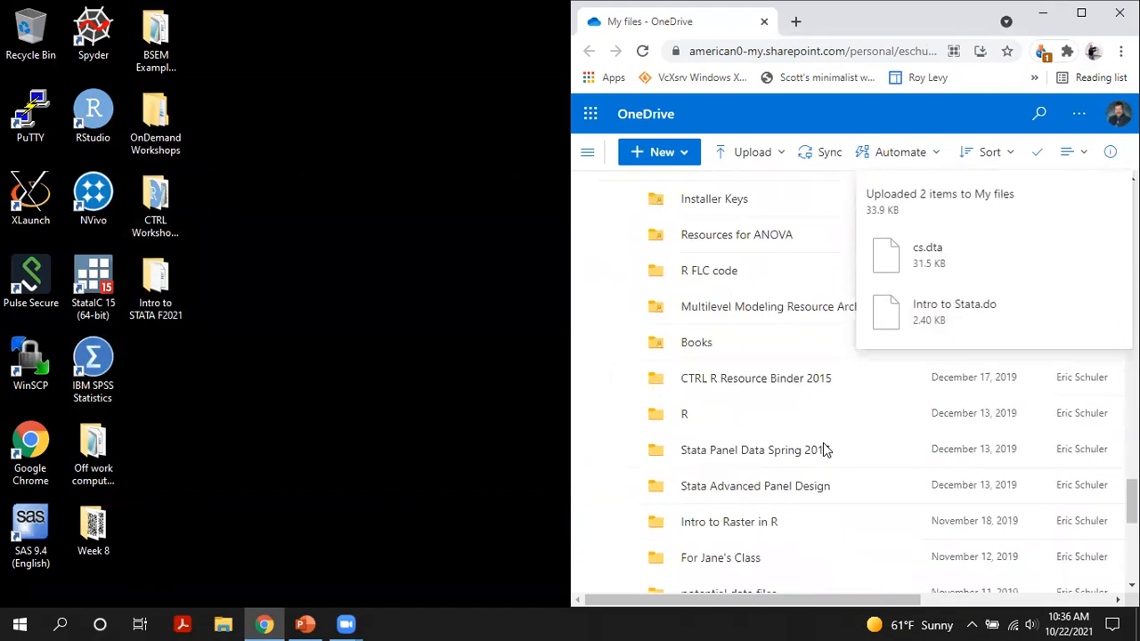
scroll(823, 442, down, 15)
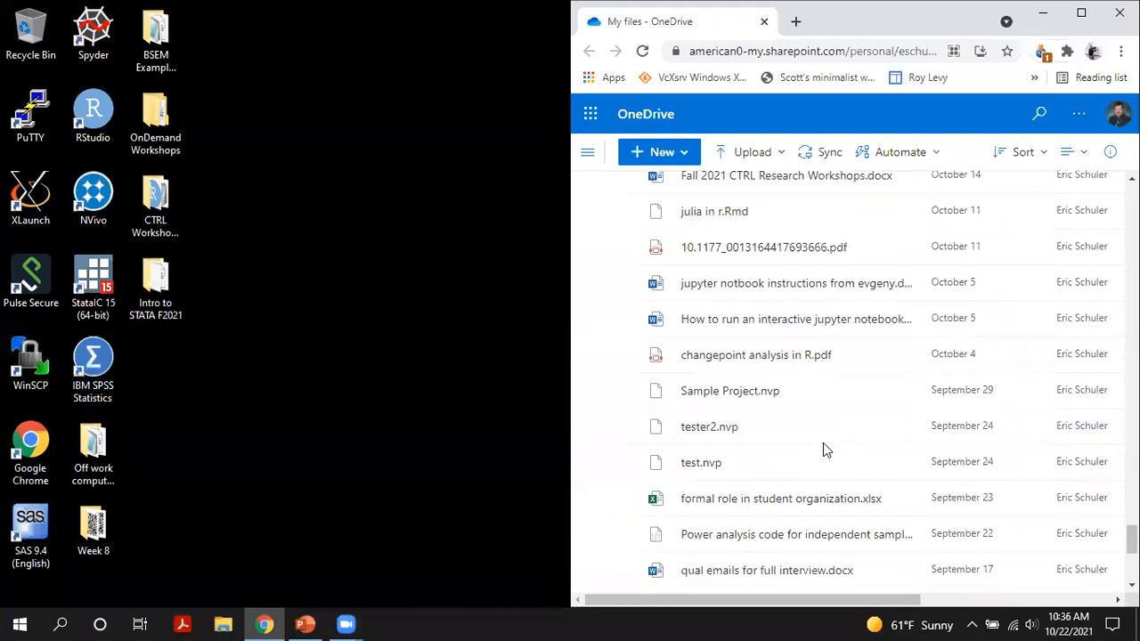
scroll(823, 442, down, 2)
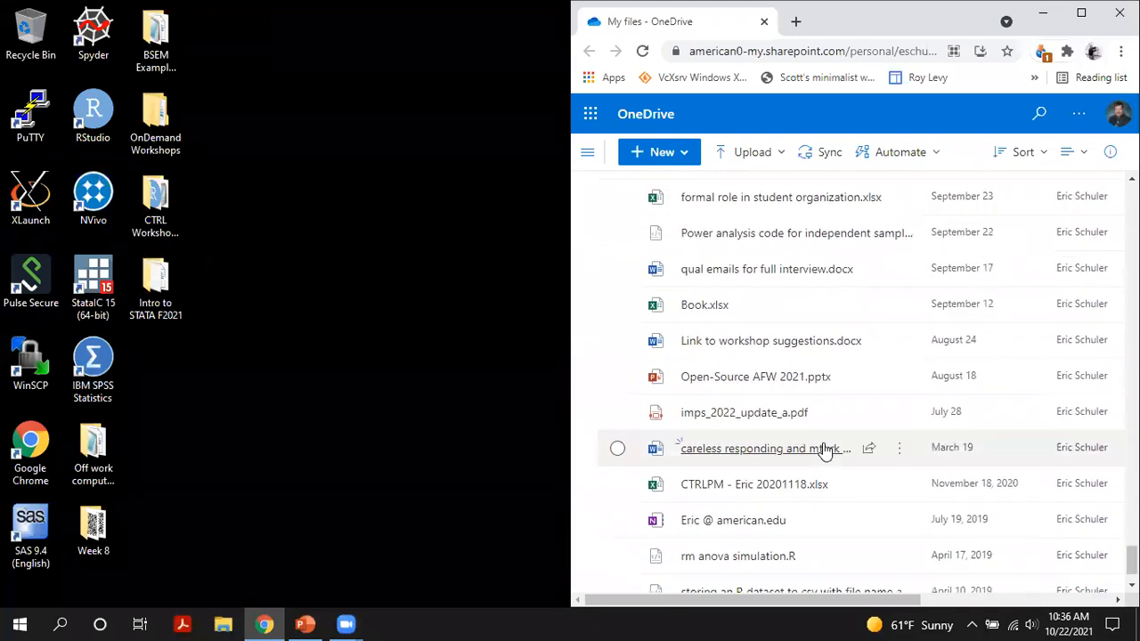
scroll(823, 443, up, 15)
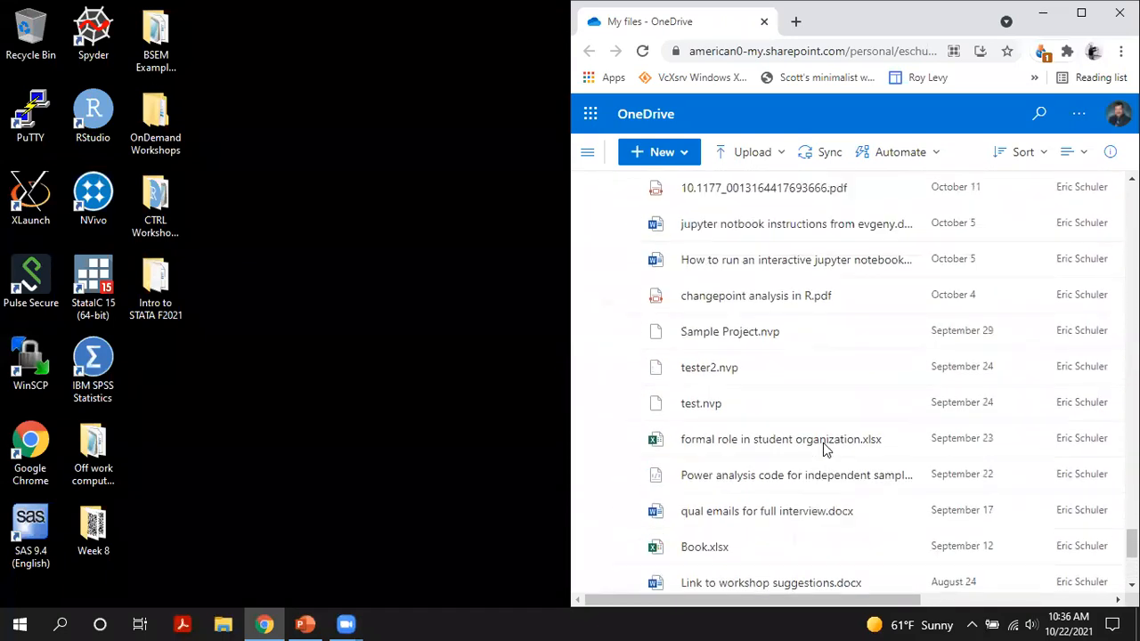
scroll(823, 444, down, 1)
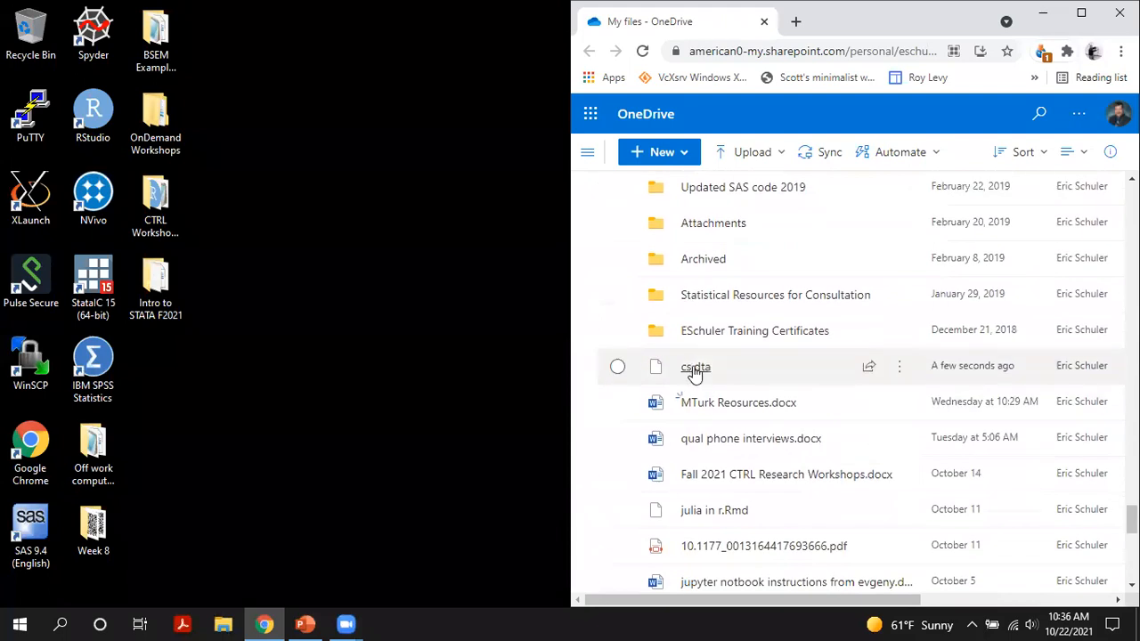
scroll(807, 452, down, 3)
scroll(807, 454, down, 2)
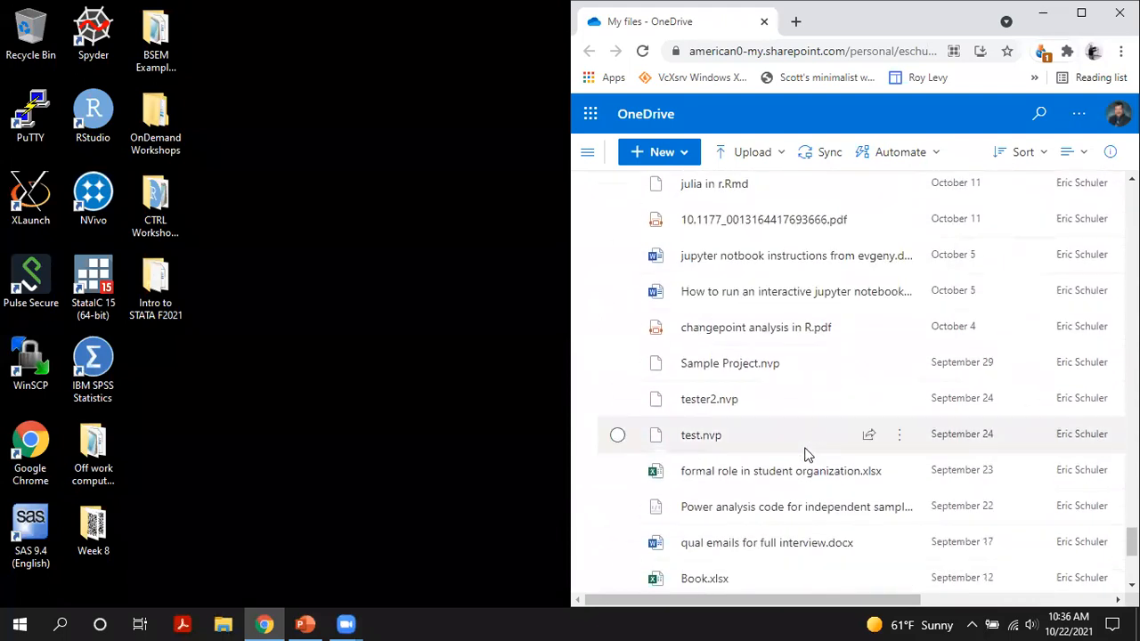
scroll(807, 455, down, 3)
scroll(807, 454, down, 1)
scroll(807, 454, up, 1)
scroll(807, 456, up, 5)
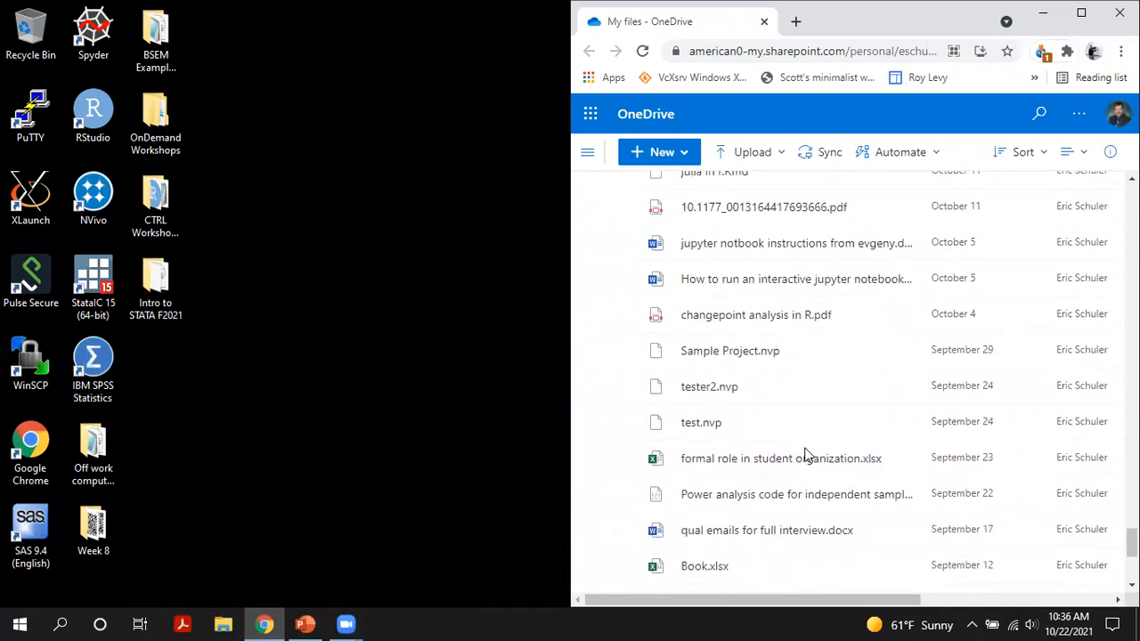
scroll(807, 455, up, 2)
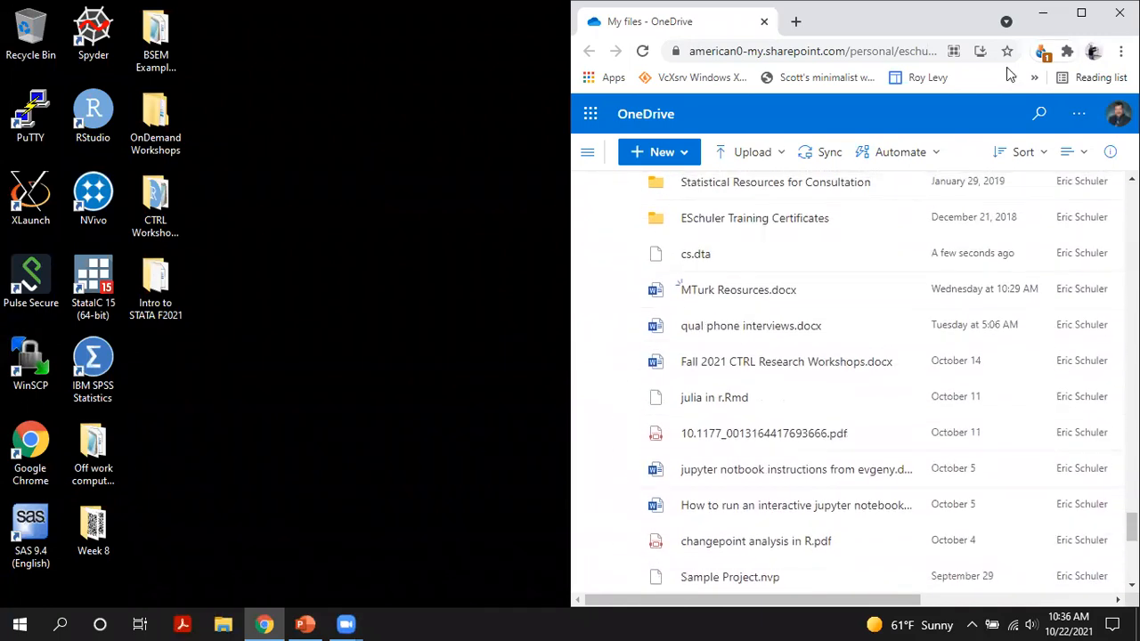
Maximize the OneDrive window and check the whole file list up to its beginning for the uploaded Intro to Stata.do
key(super+Left)
key(super+Up)
scroll(596, 326, down, 3)
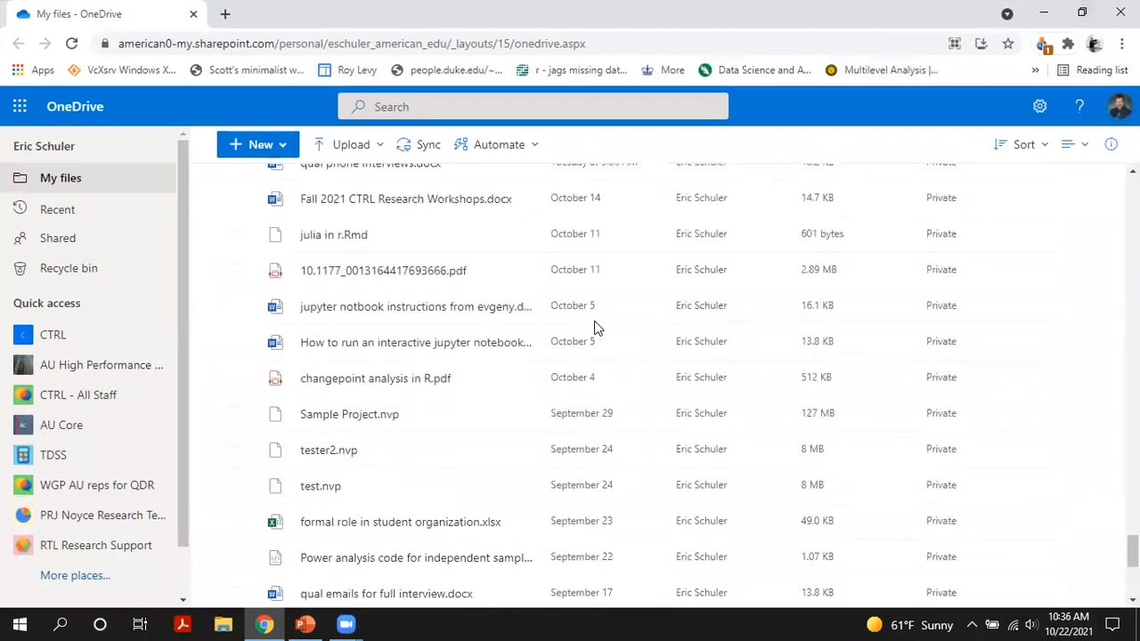
scroll(596, 326, down, 3)
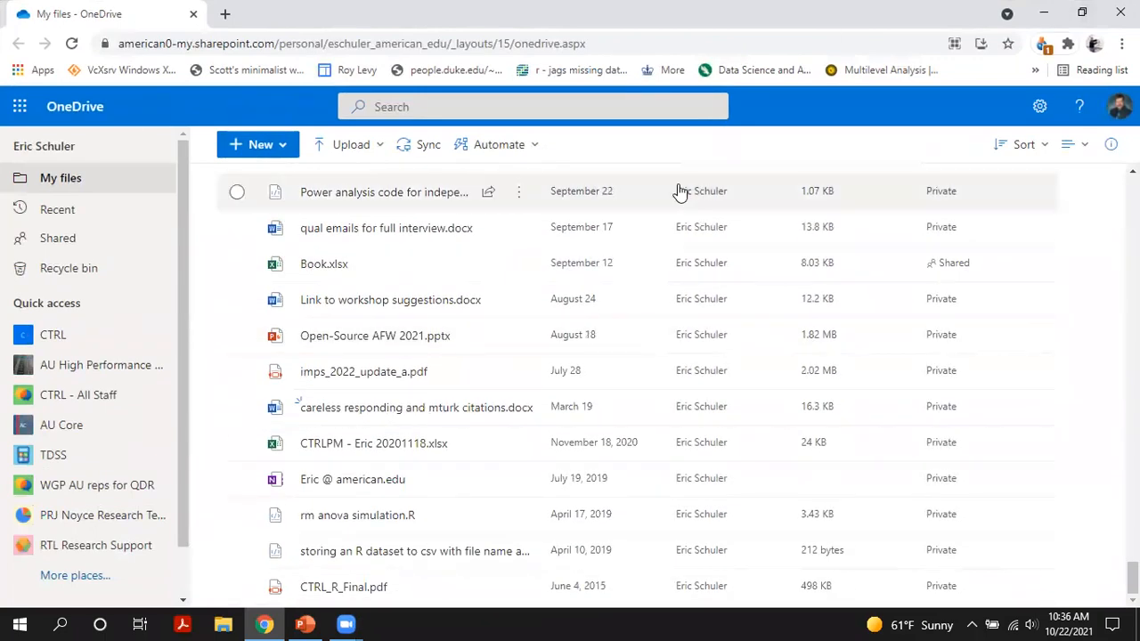
scroll(662, 281, up, 4)
scroll(663, 281, up, 3)
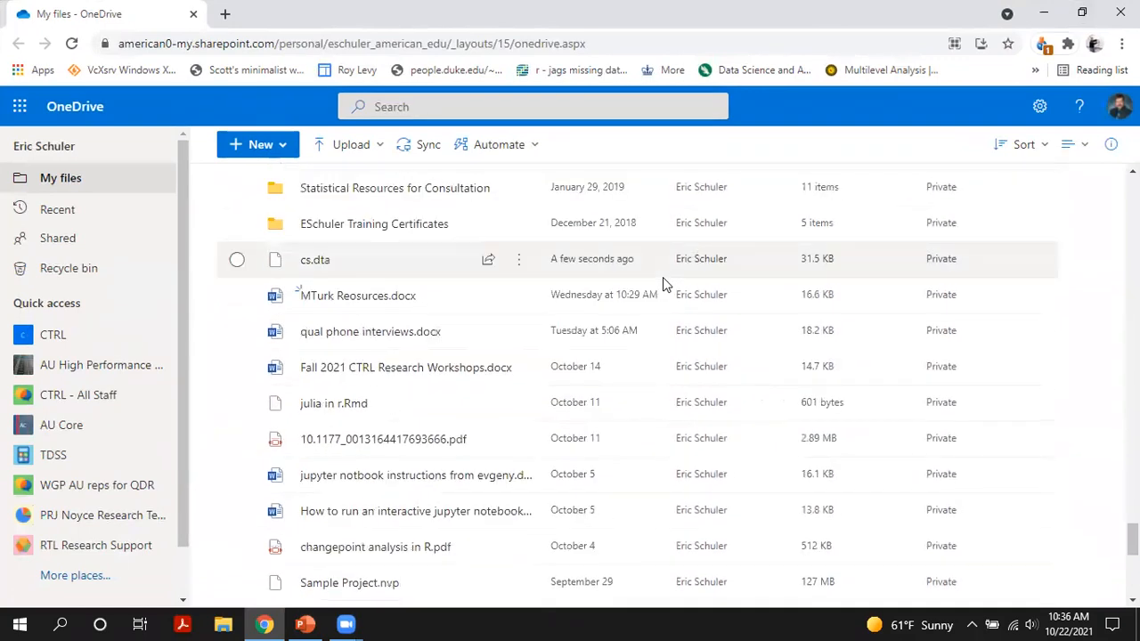
scroll(475, 463, down, 5)
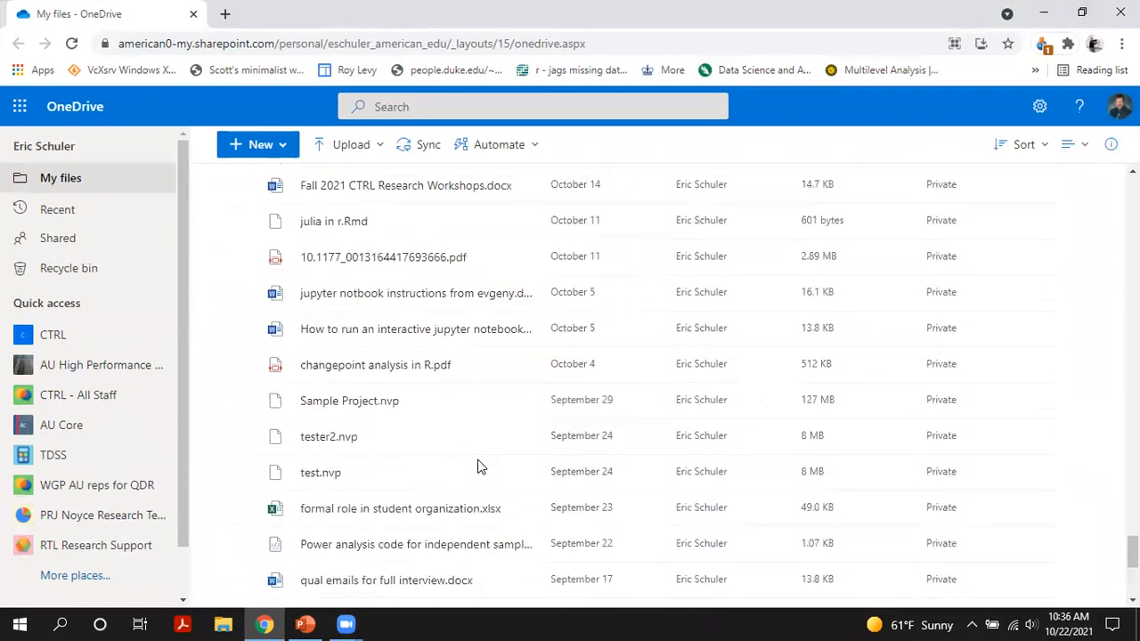
scroll(478, 466, down, 1)
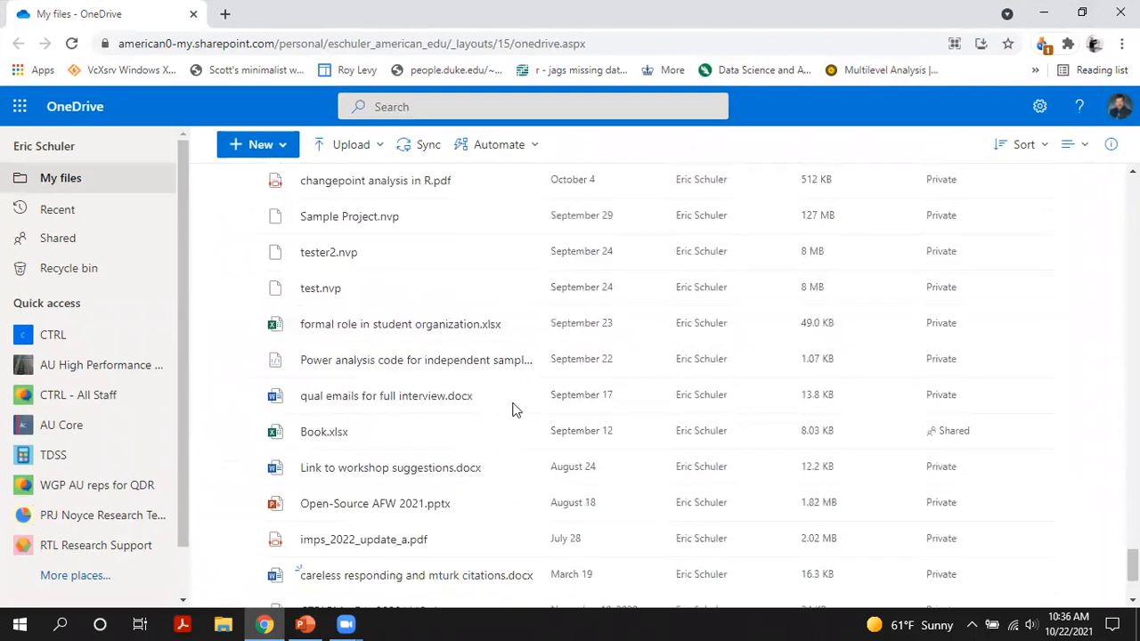
click(572, 183)
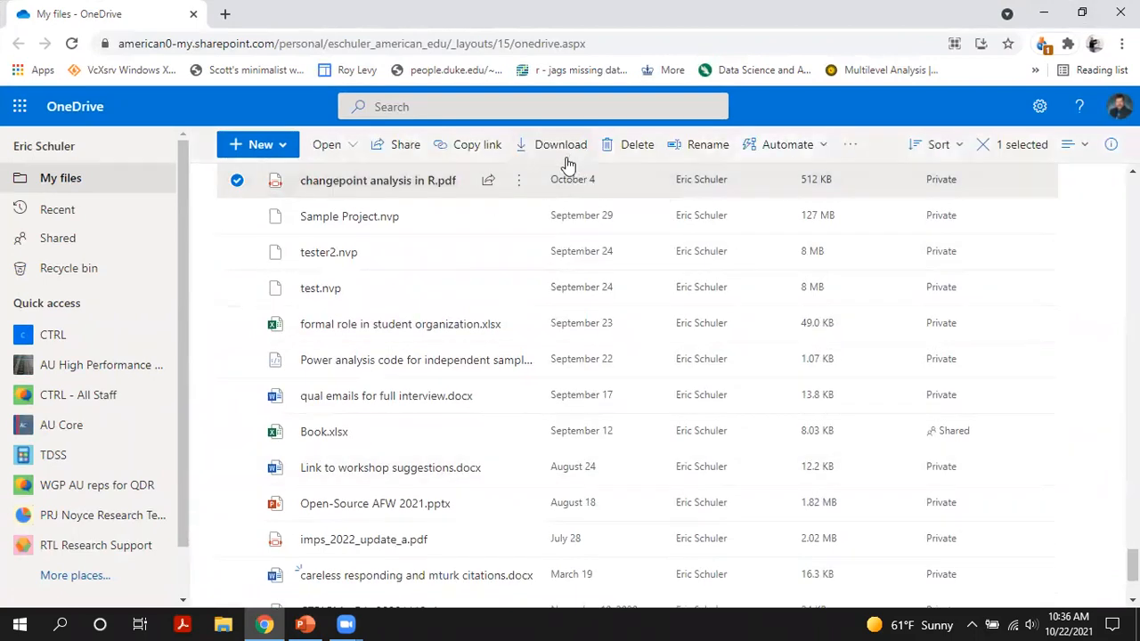
scroll(684, 312, up, 5)
scroll(684, 318, up, 10)
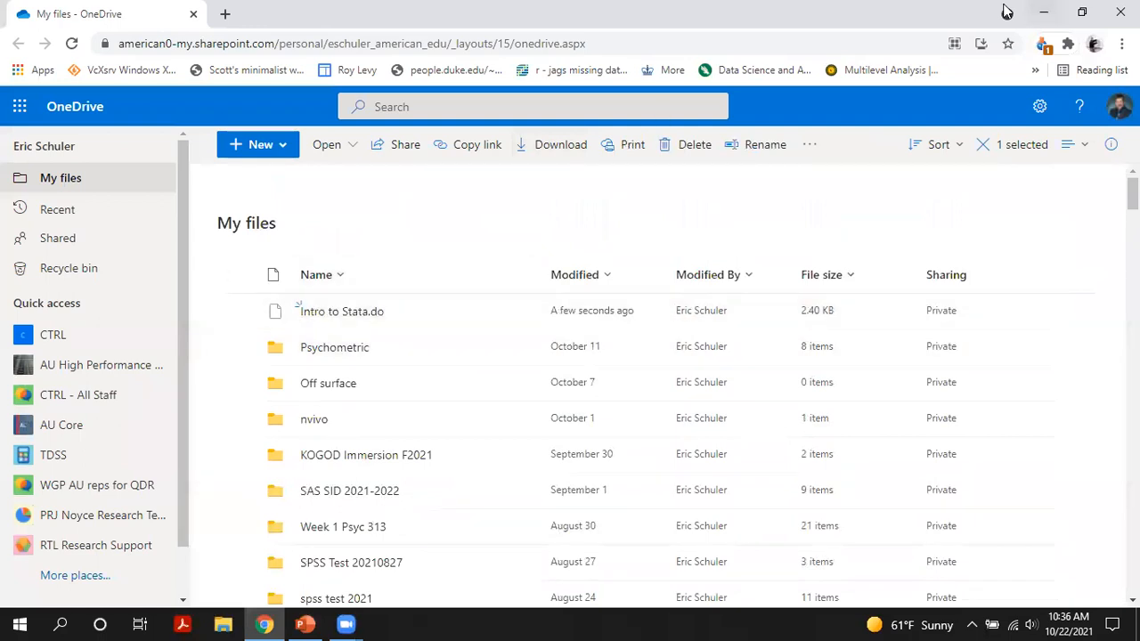
Minimize the browser and launch Virtual Lab Desktop from the AU Virtual Applications and Desktops programs
click(1047, 14)
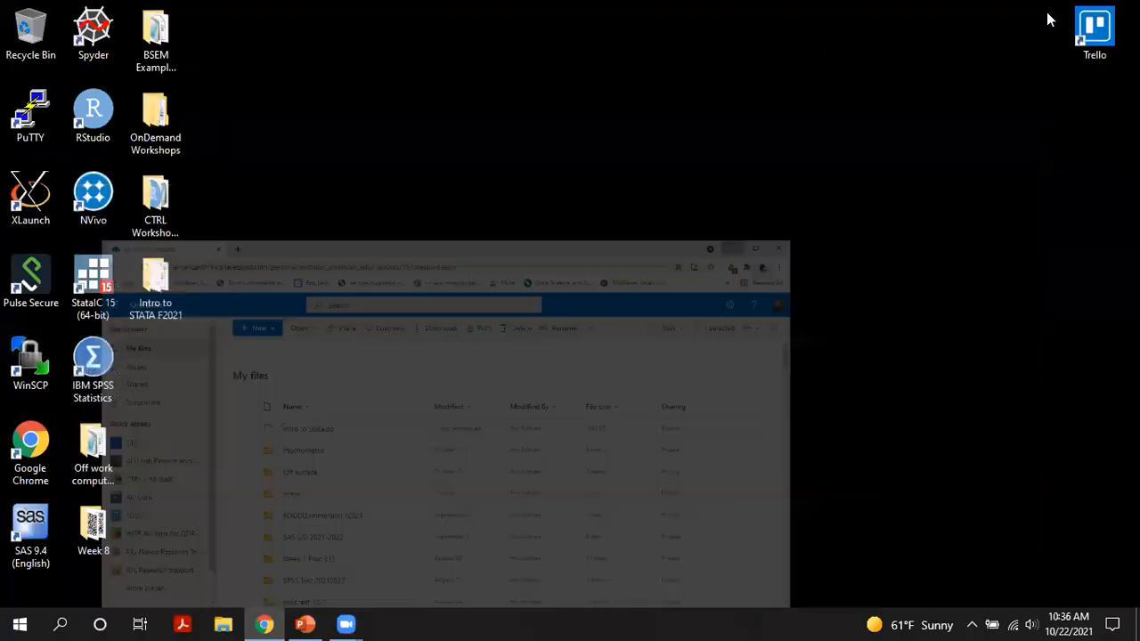
click(20, 624)
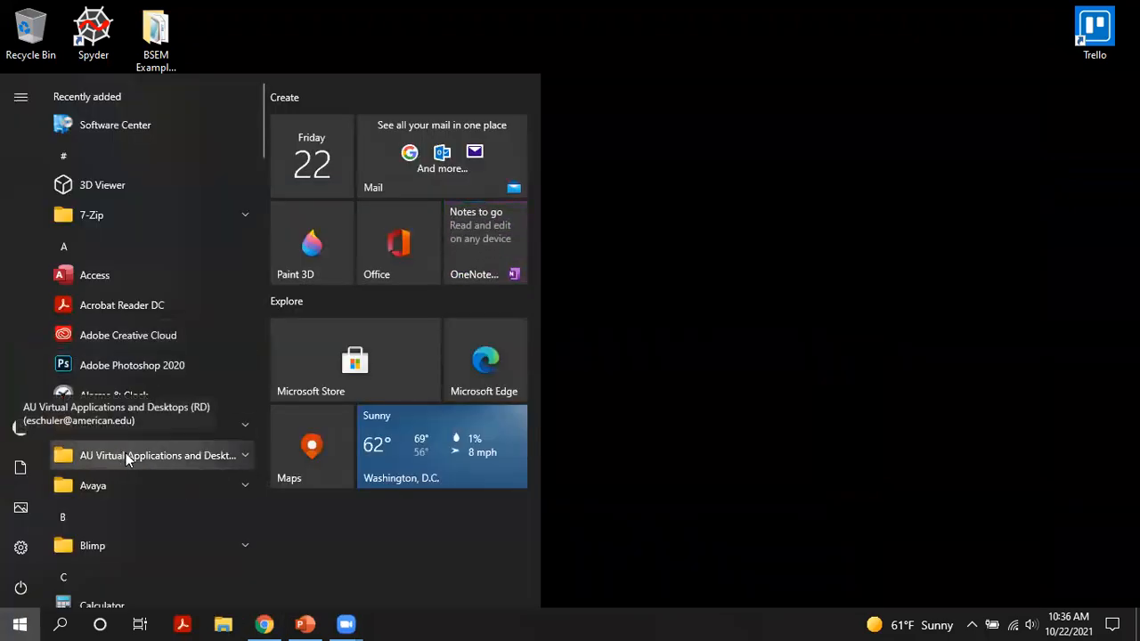
click(126, 455)
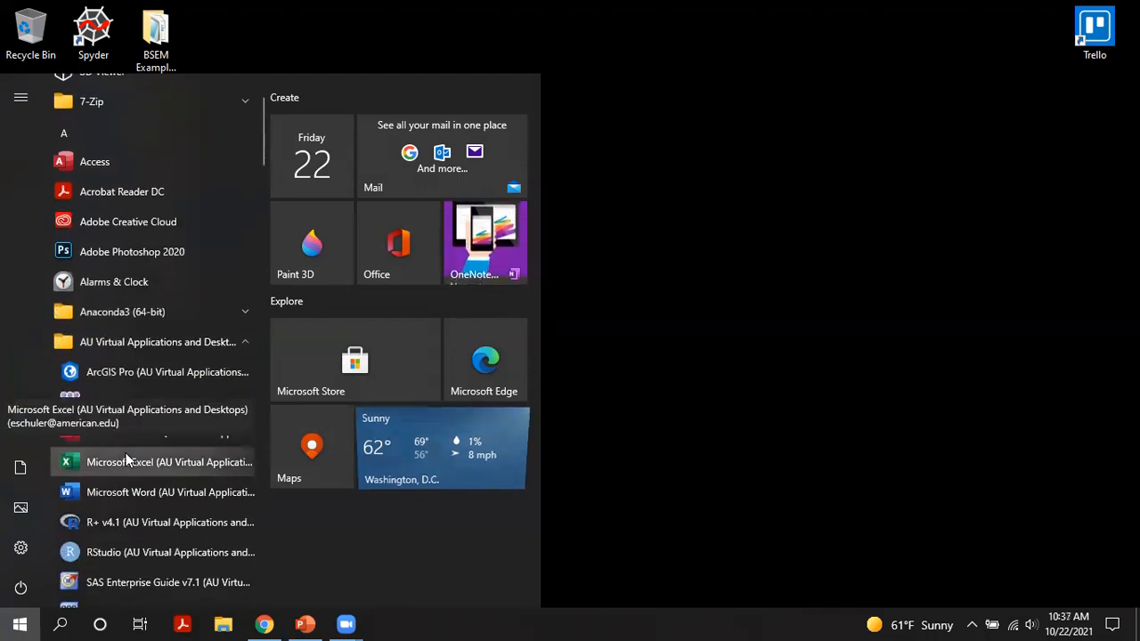
scroll(126, 453, down, 3)
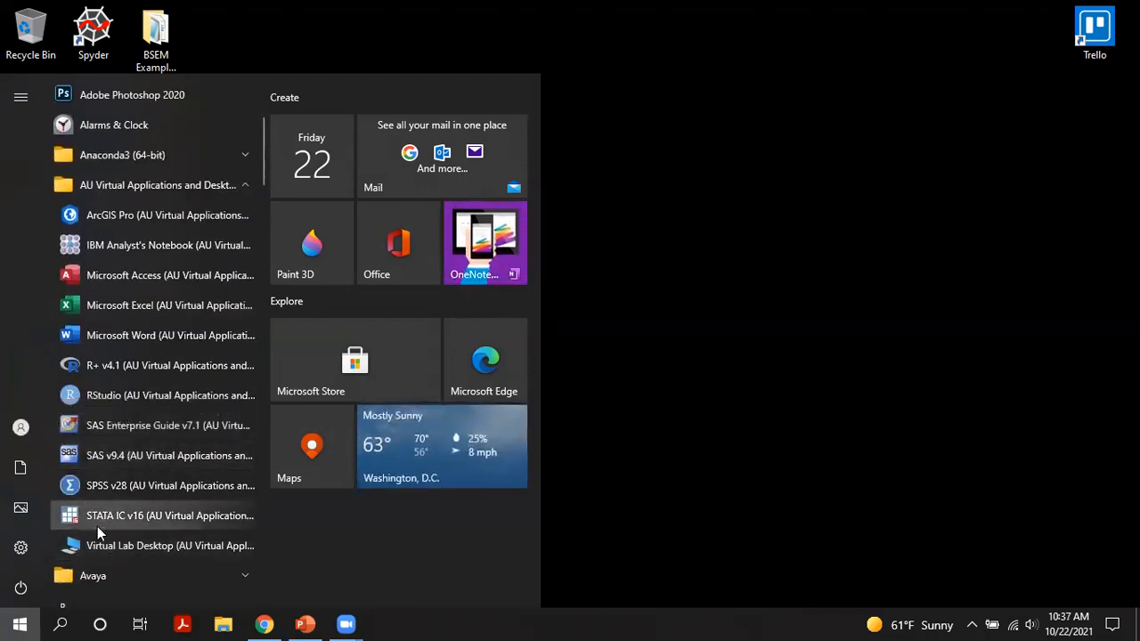
click(166, 544)
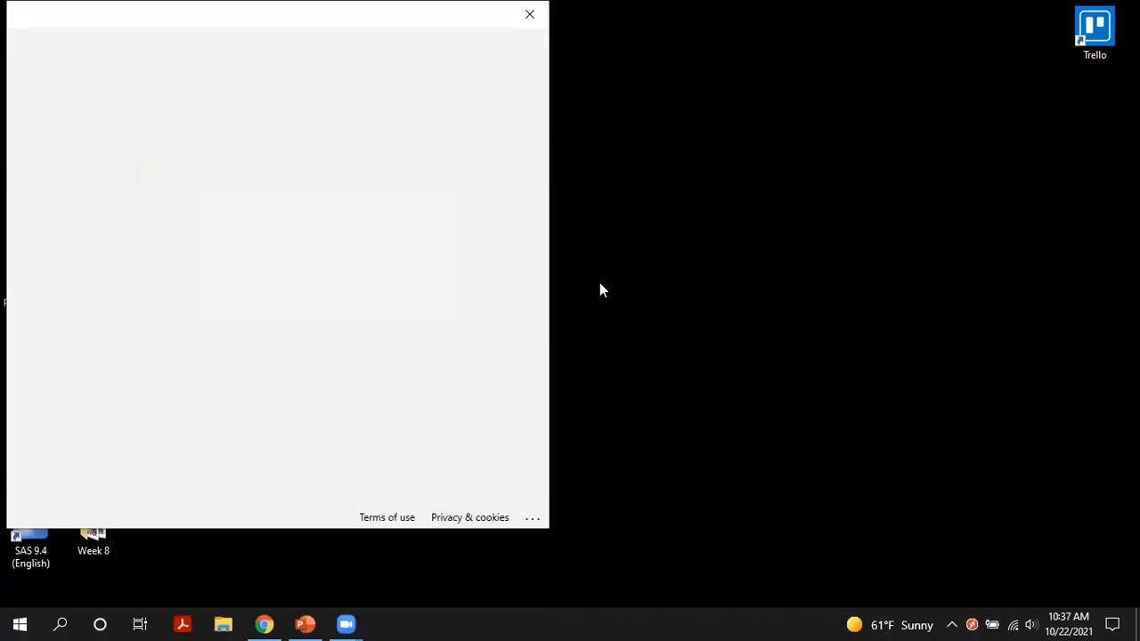
Sign in to the virtual desktop connection with the university account, entering the account password
click(196, 259)
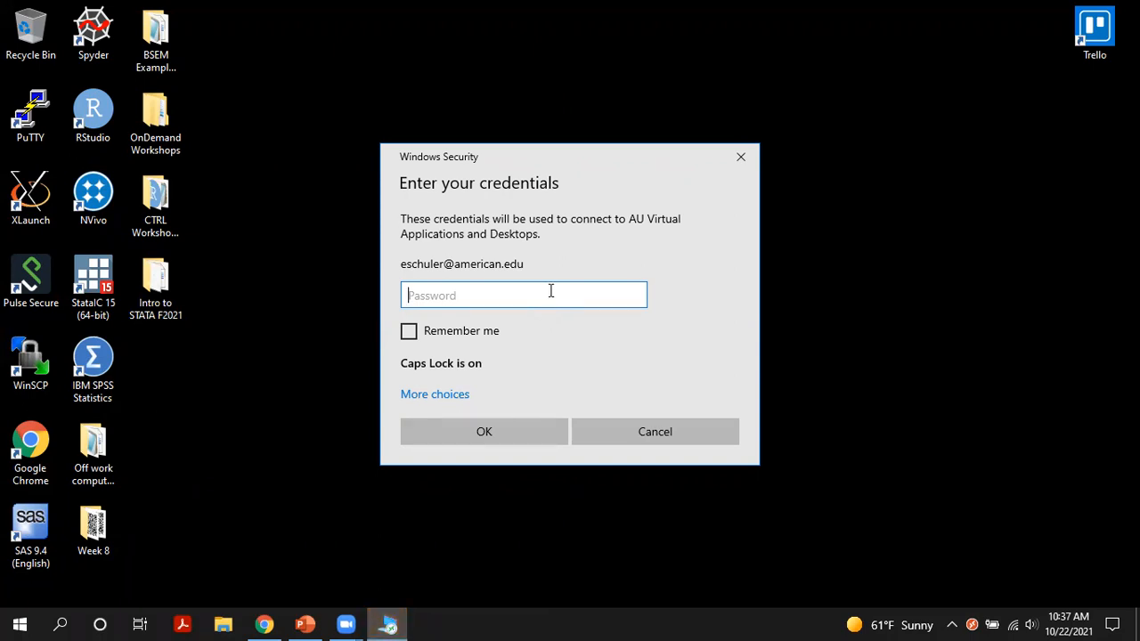
text(••••••••••••••)
key(Return)
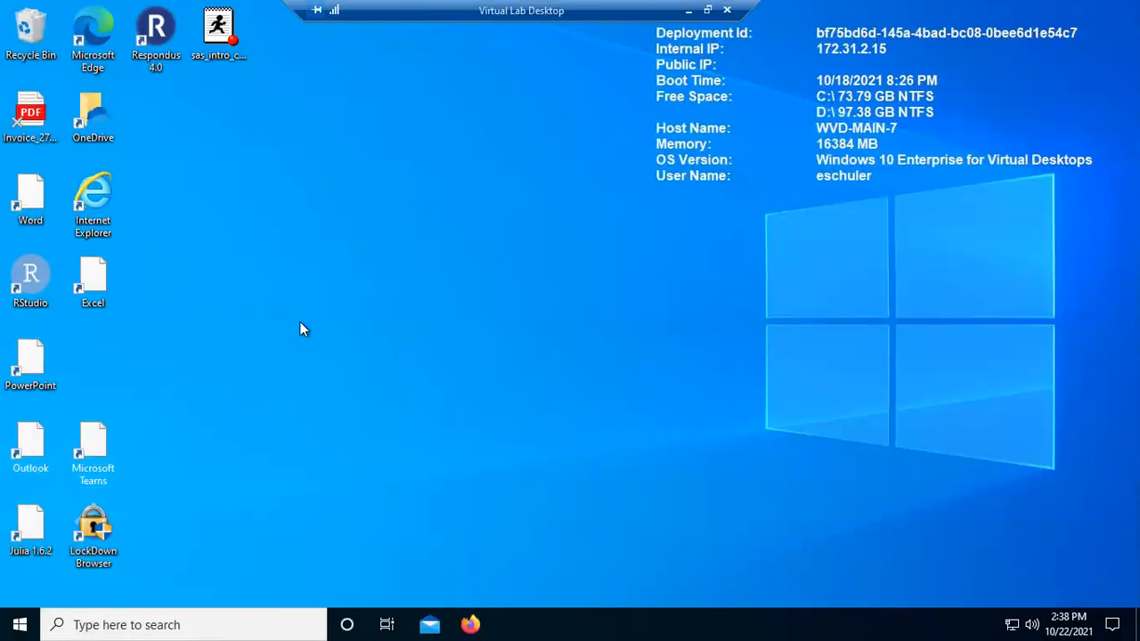
Try to open Microsoft Edge on the virtual desktop
click(100, 31)
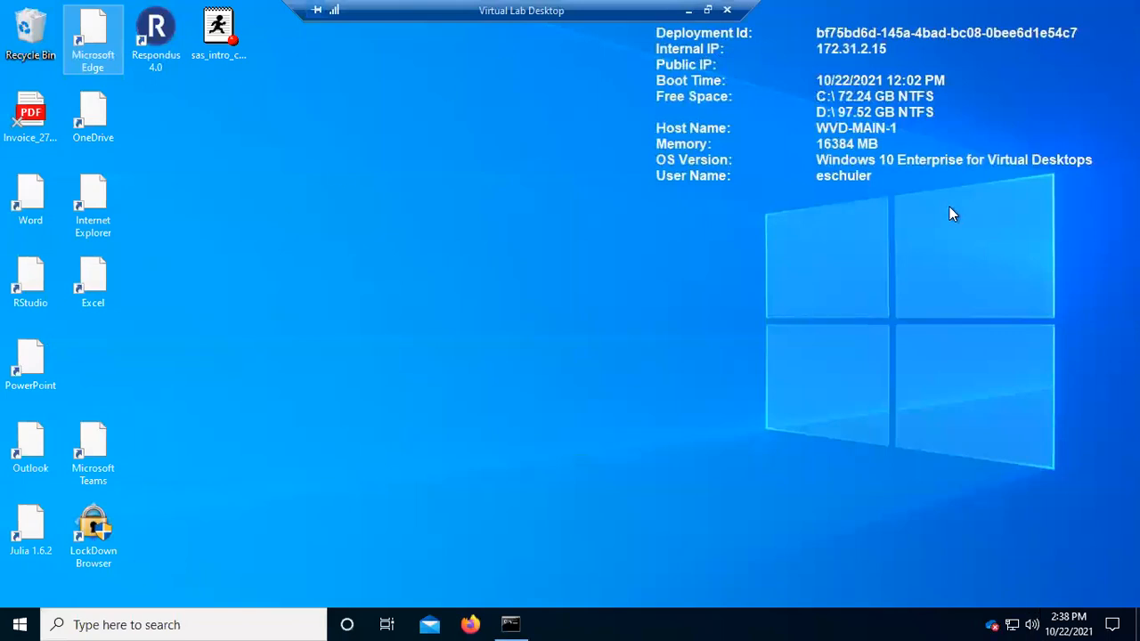
click(509, 622)
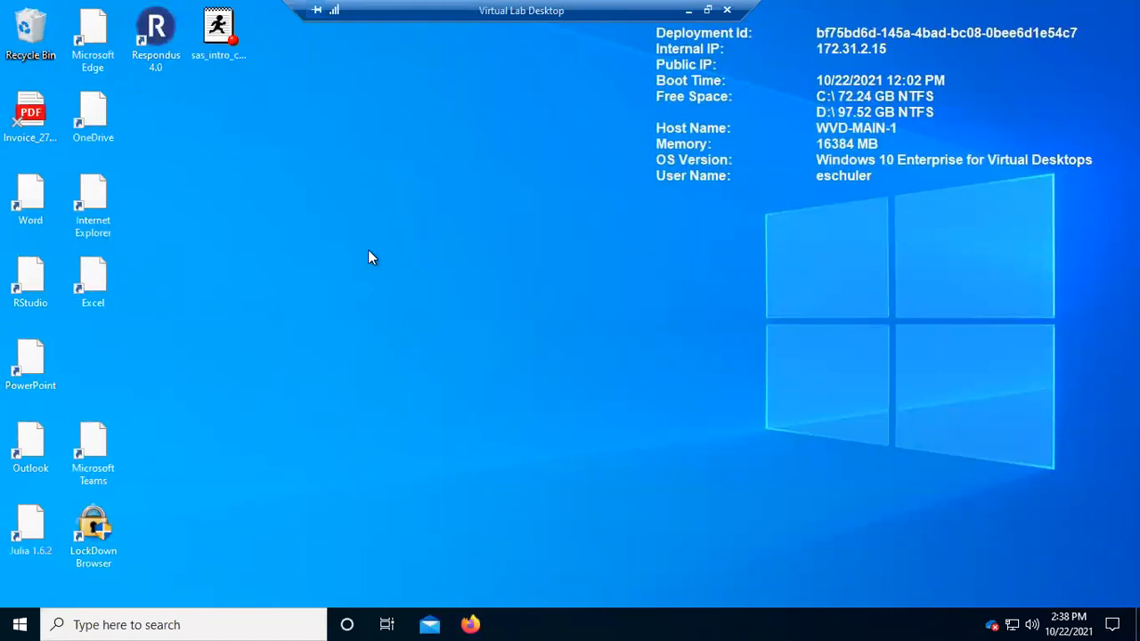
click(113, 48)
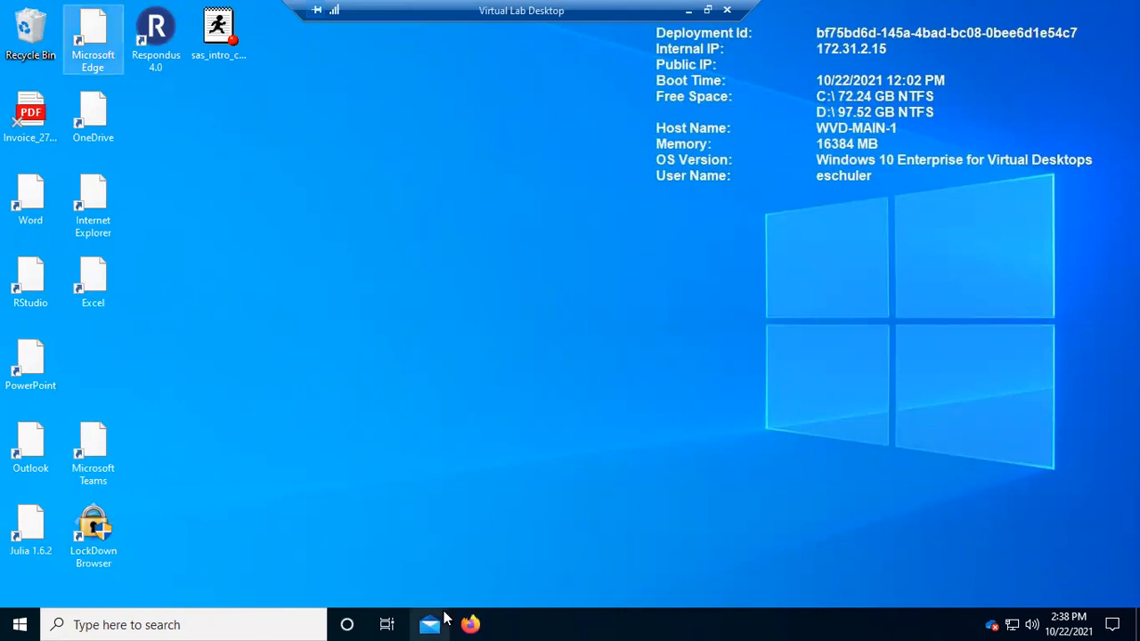
Open Firefox on the virtual desktop and go to office.com
click(474, 623)
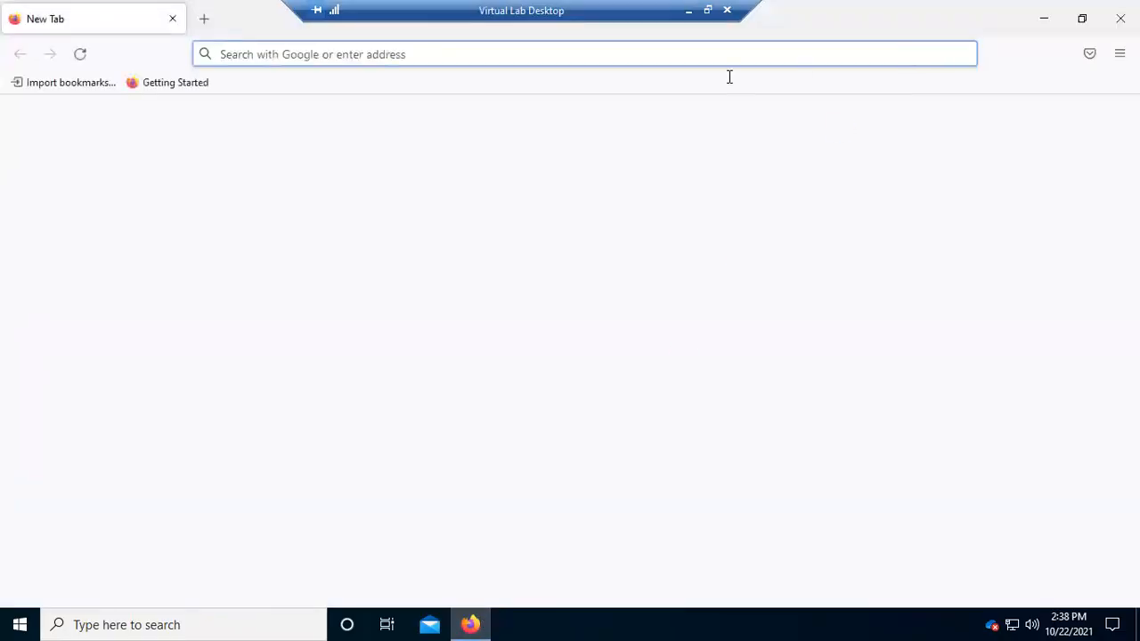
click(648, 53)
text(office.com/)
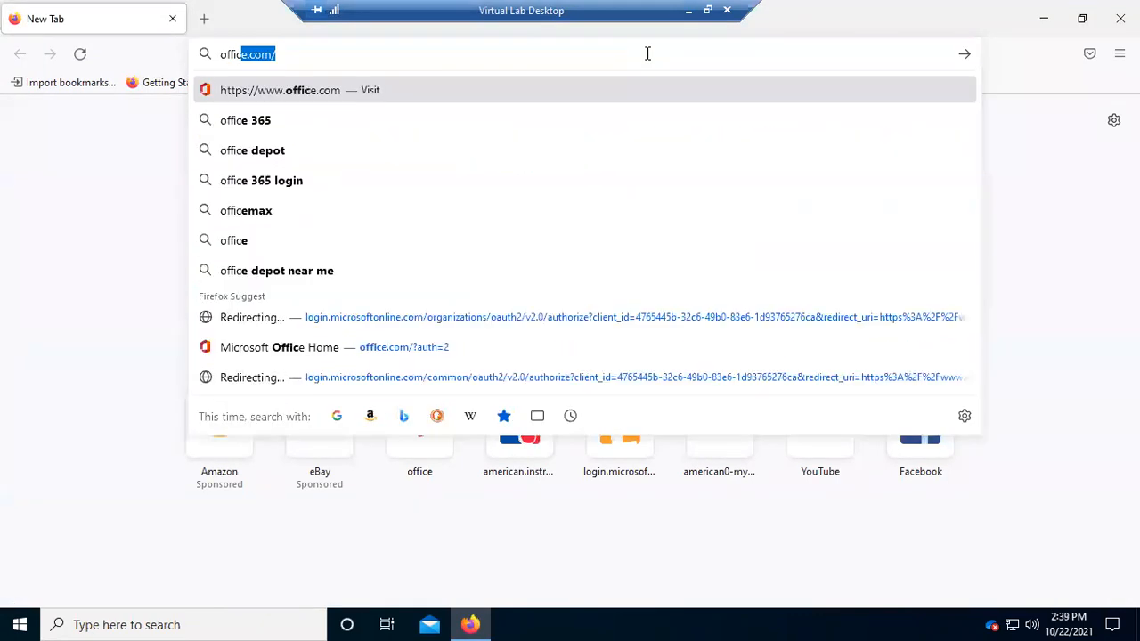
key(Return)
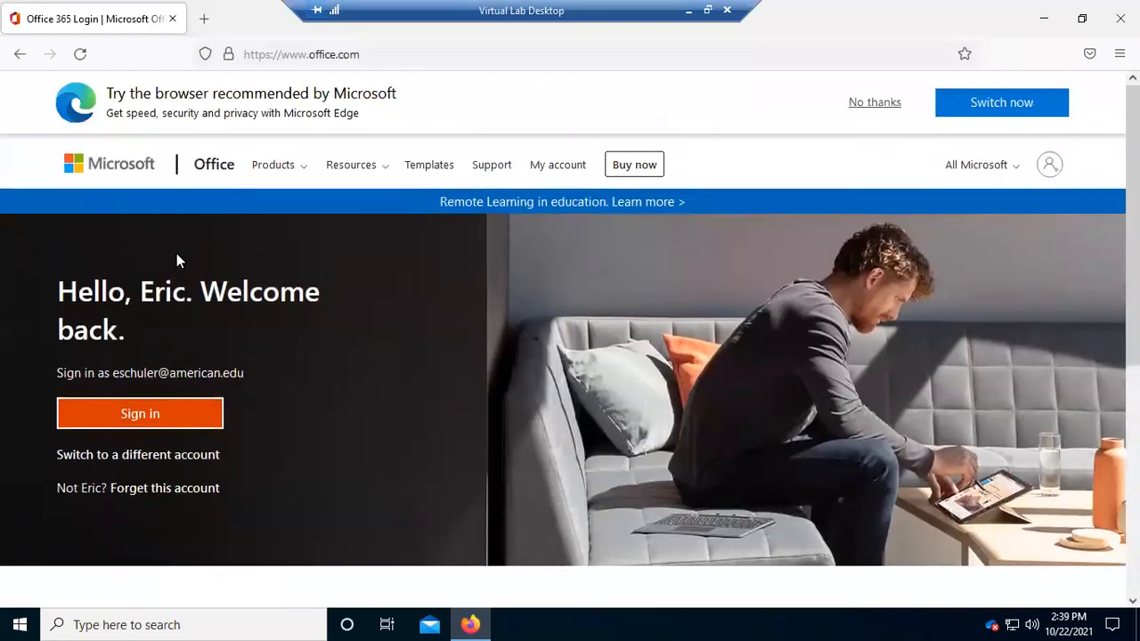
Sign in to Office 365 with the account password without saving the login in Firefox, and choose to stay signed in
click(98, 416)
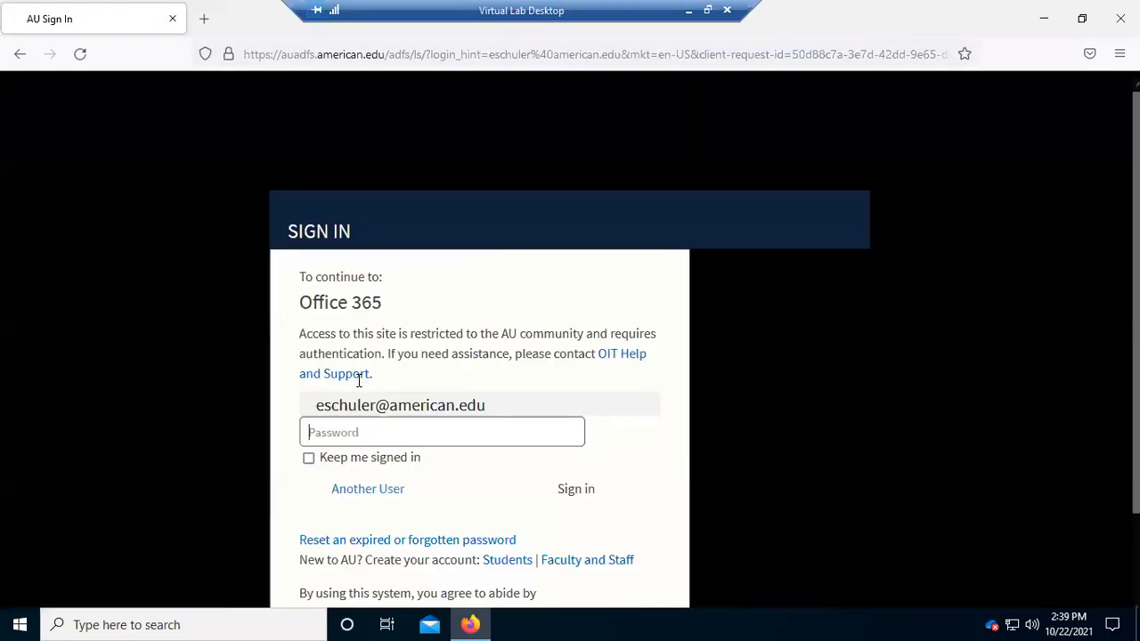
key(Caps_Lock)
text(•)
key(Caps_Lock)
text(••••)
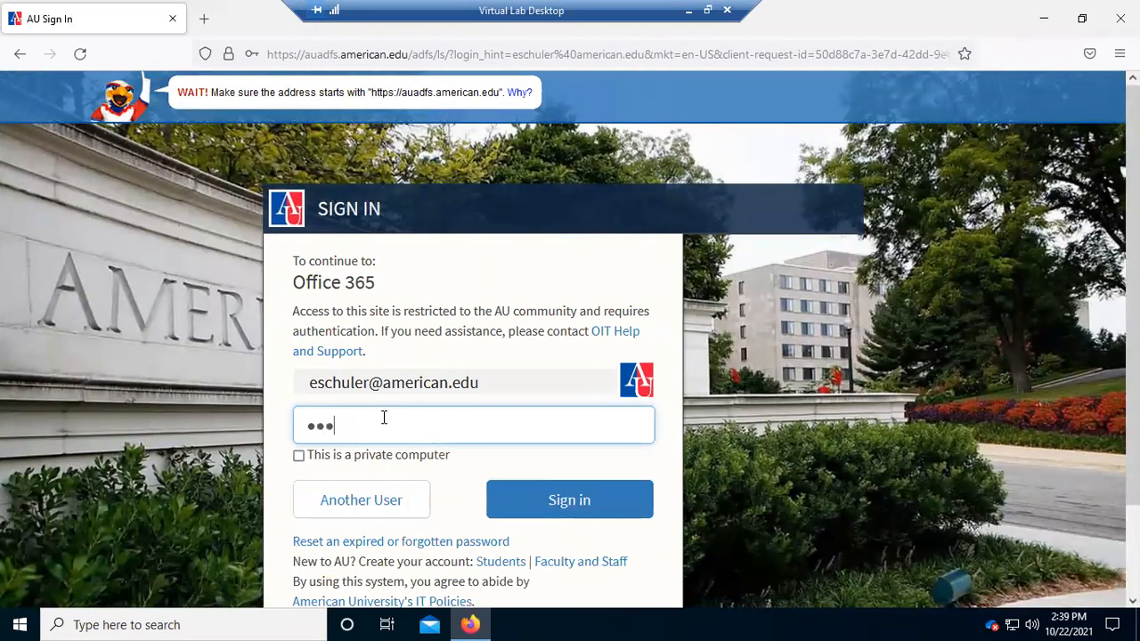
text(•••••••)
text(•••)
click(583, 509)
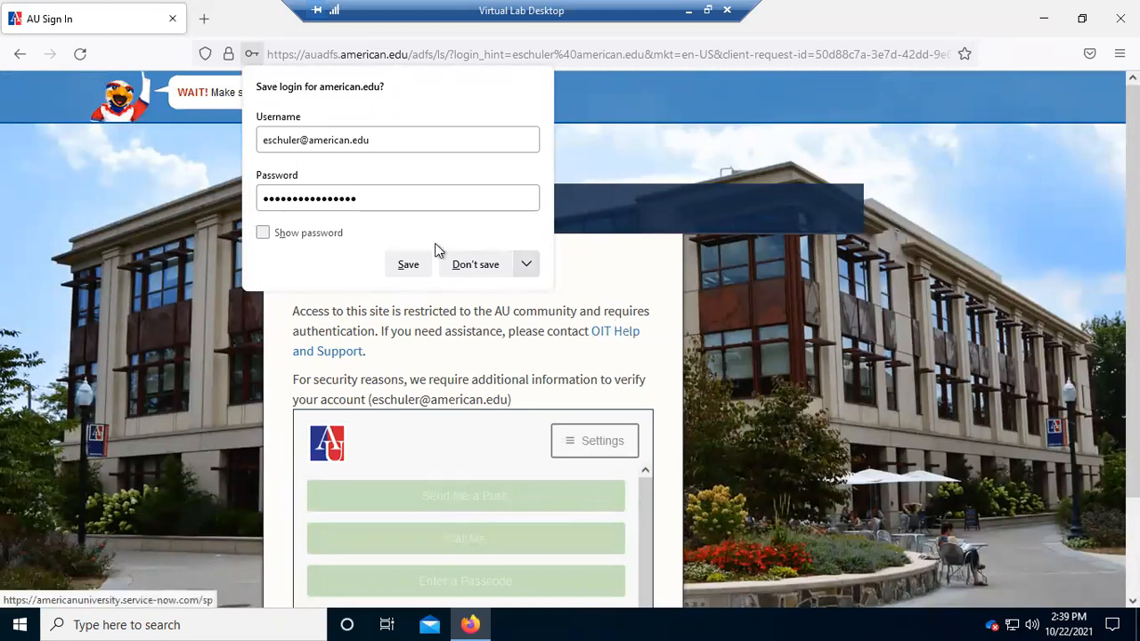
click(473, 265)
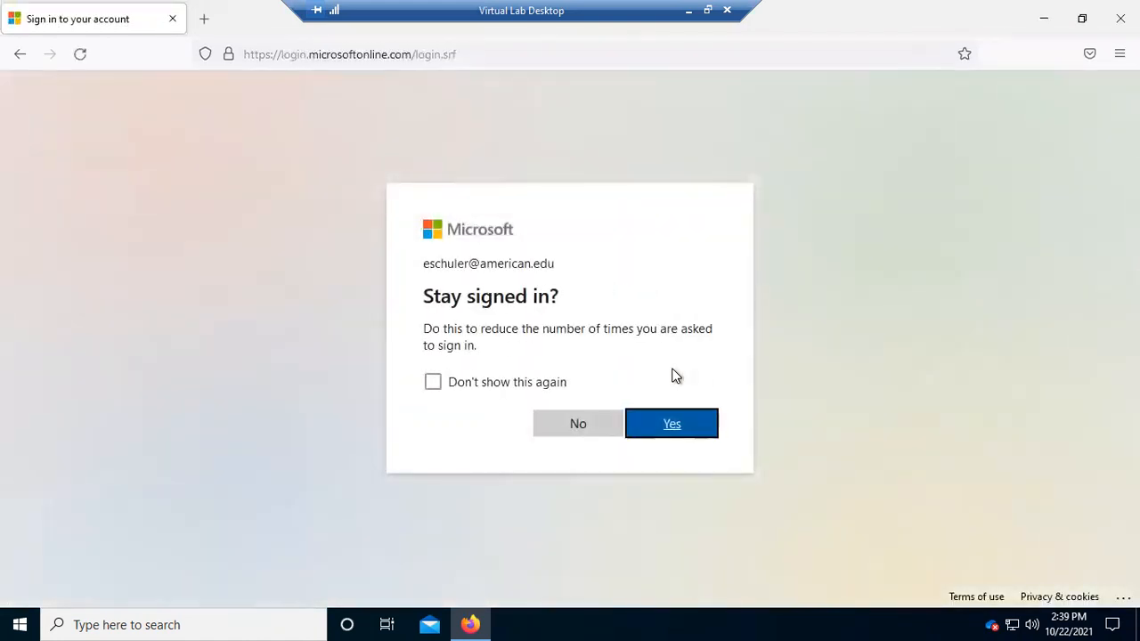
click(656, 425)
Dock the browser beside the desktop icons, open OneDrive from the Office home page, and widen the browser window
drag(900, 18, 1139, 45)
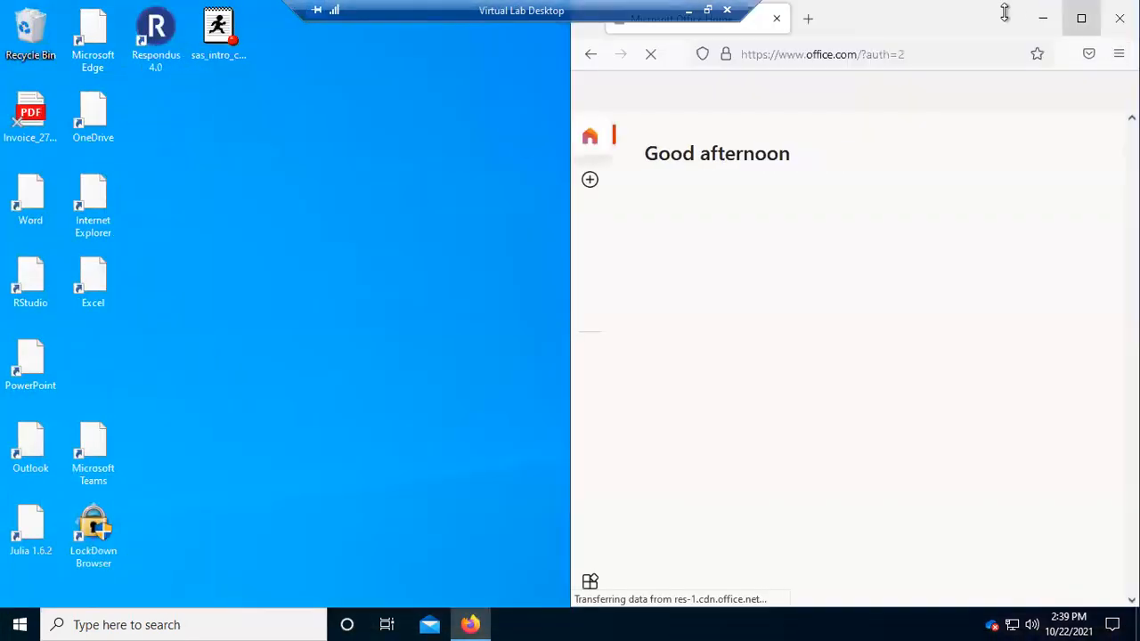
click(587, 393)
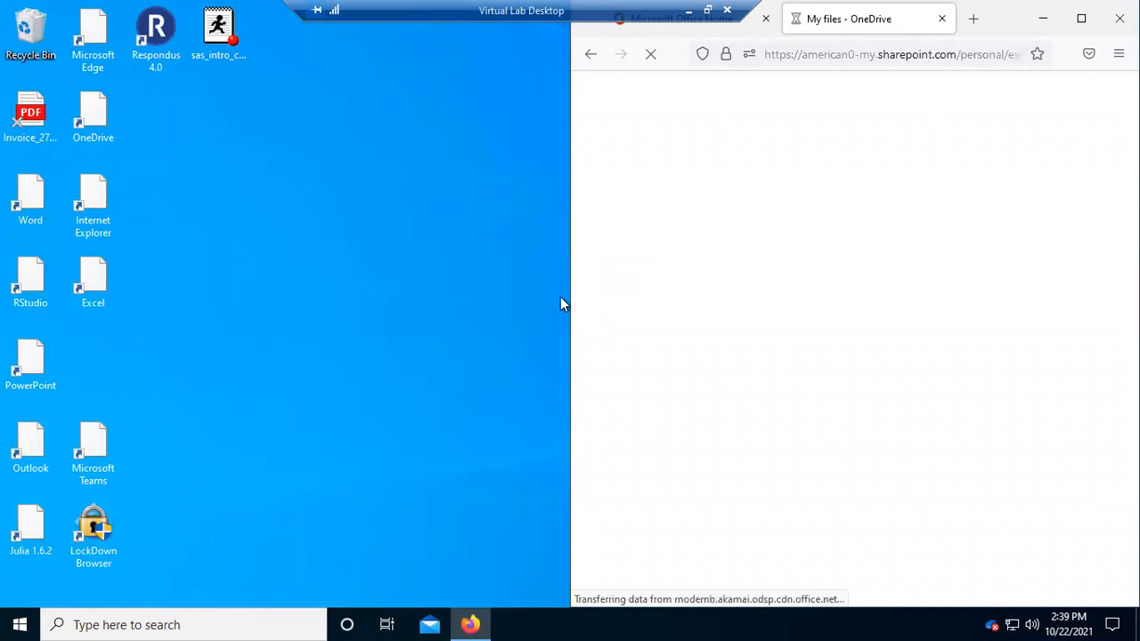
drag(569, 282, 370, 273)
Sort the OneDrive My files list by modified date, newer to older
click(905, 228)
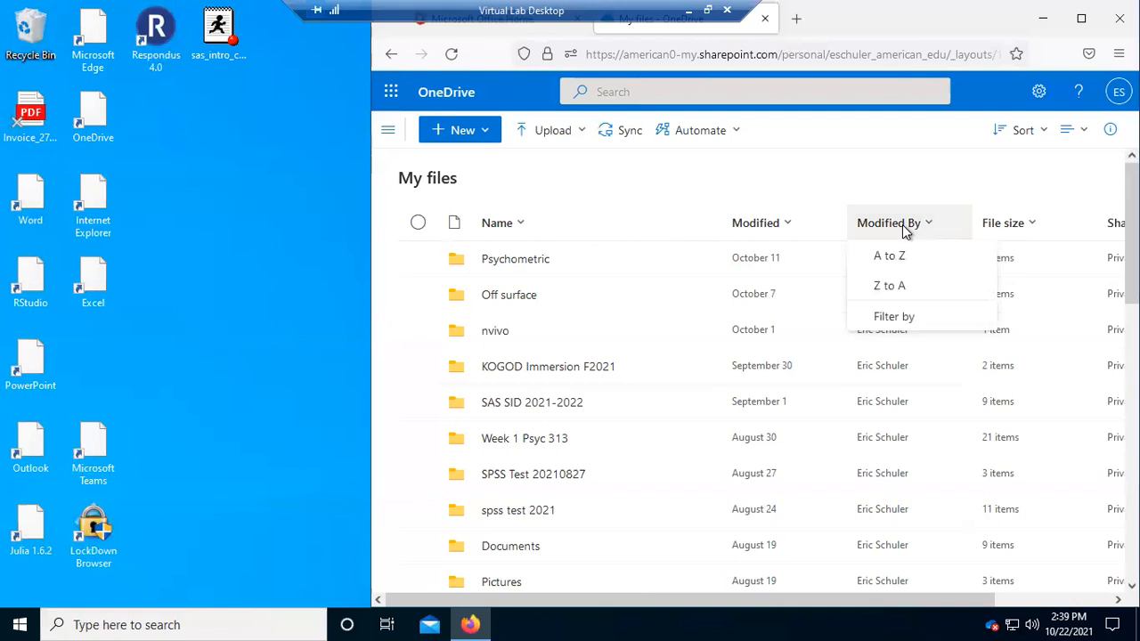
click(771, 222)
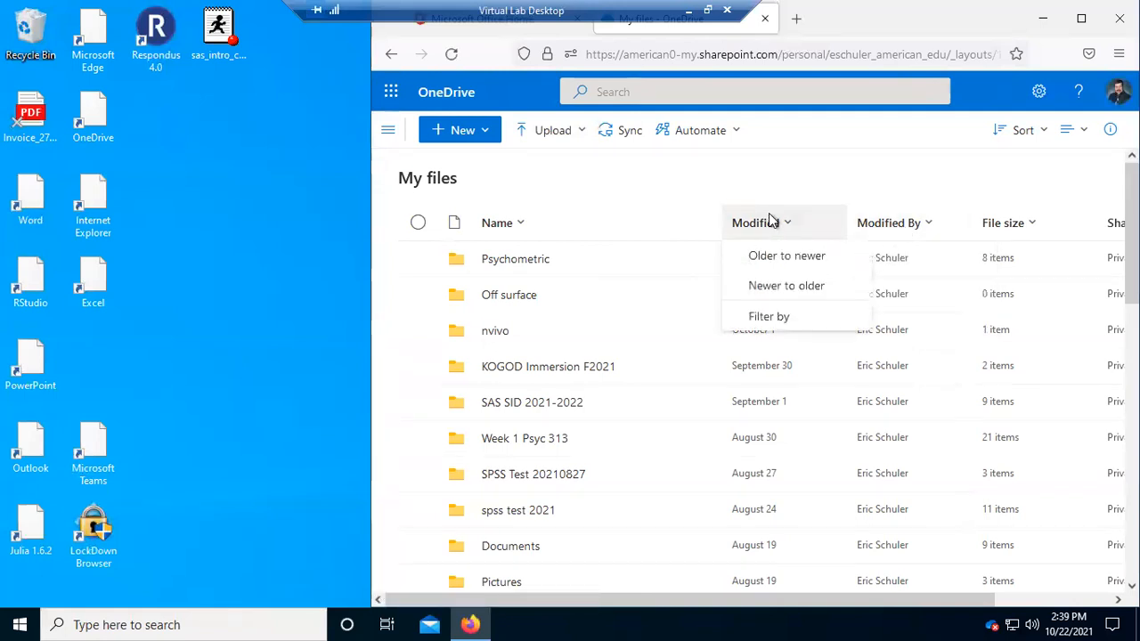
click(759, 284)
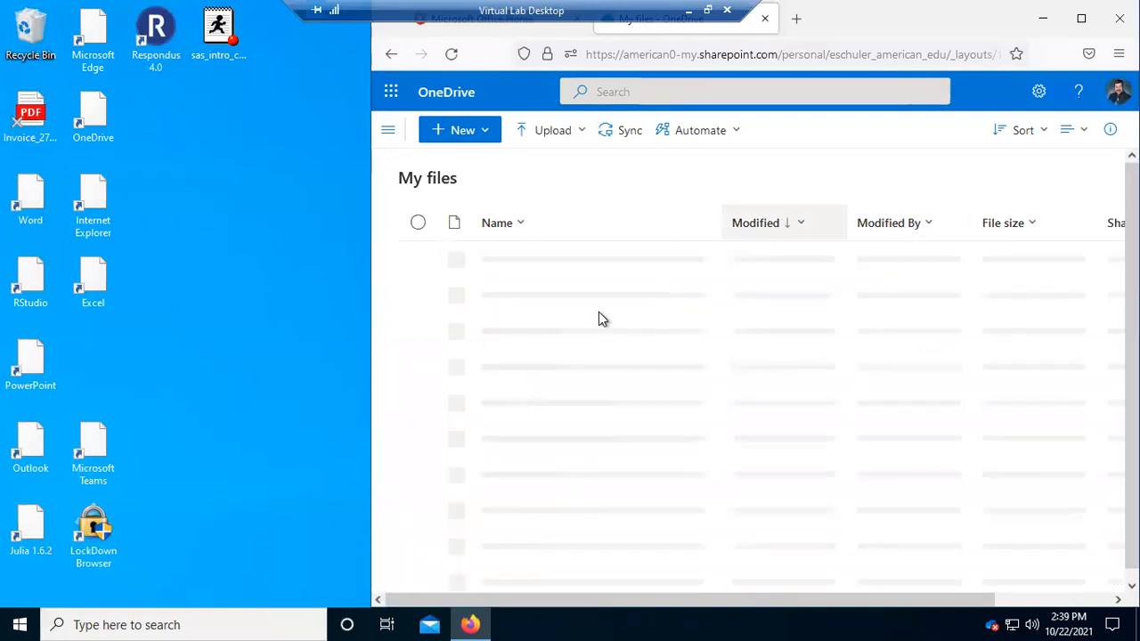
Find cs.dta and Intro to Stata.do in OneDrive, download them together, and open the zip with Windows Explorer
scroll(664, 388, down, 10)
scroll(663, 388, down, 15)
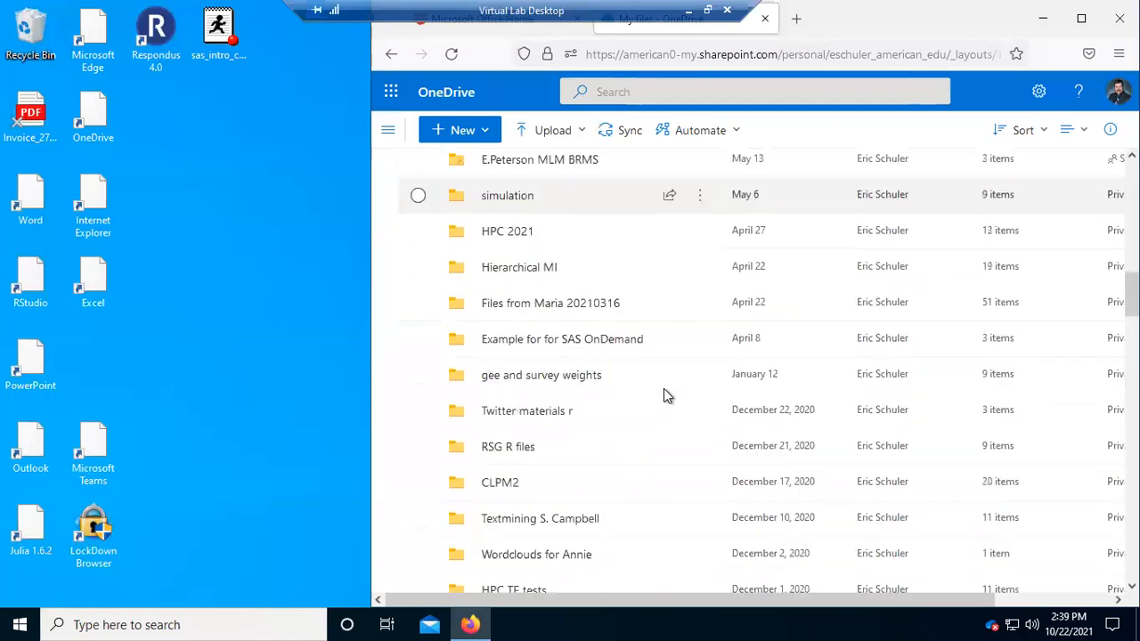
scroll(663, 388, down, 15)
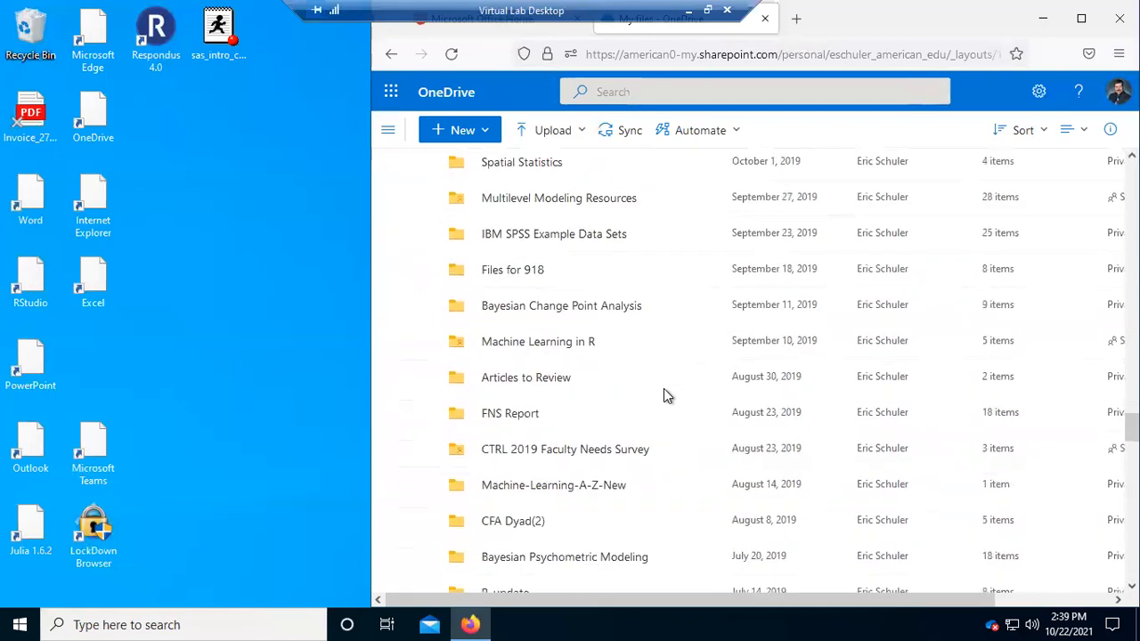
scroll(663, 388, up, 8)
scroll(664, 388, down, 10)
scroll(510, 278, up, 5)
scroll(509, 280, down, 2)
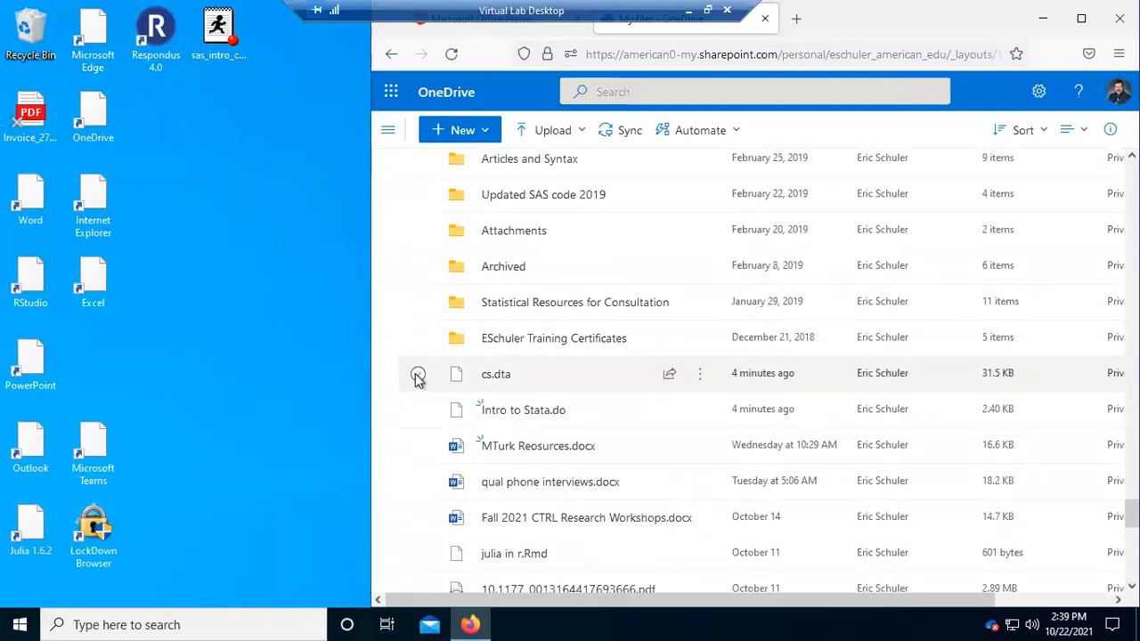
click(417, 376)
click(418, 415)
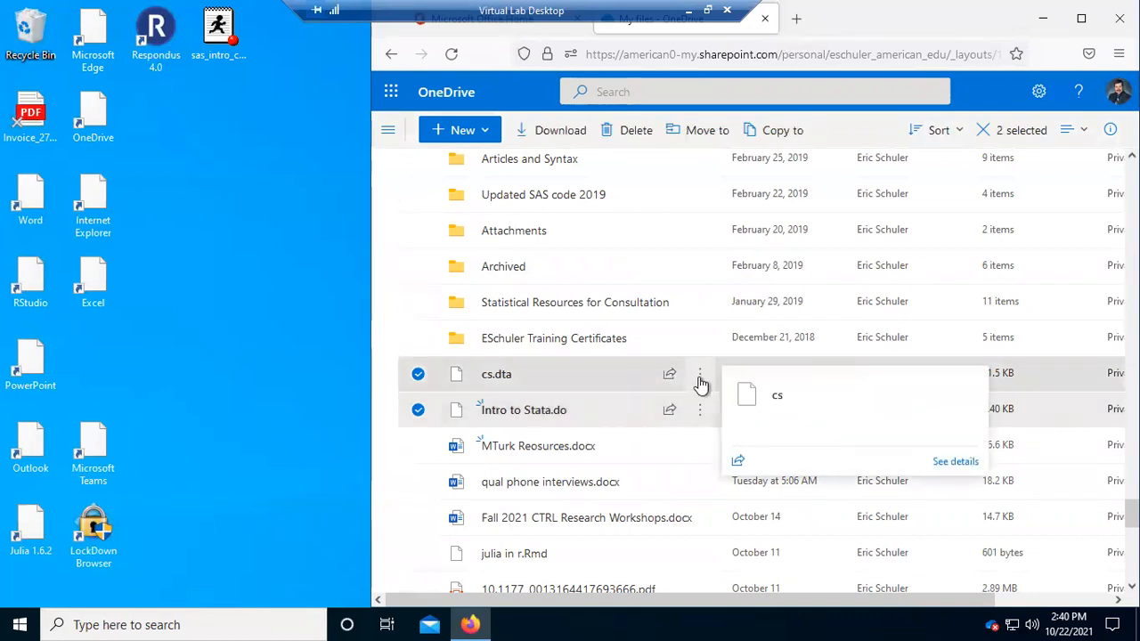
click(700, 378)
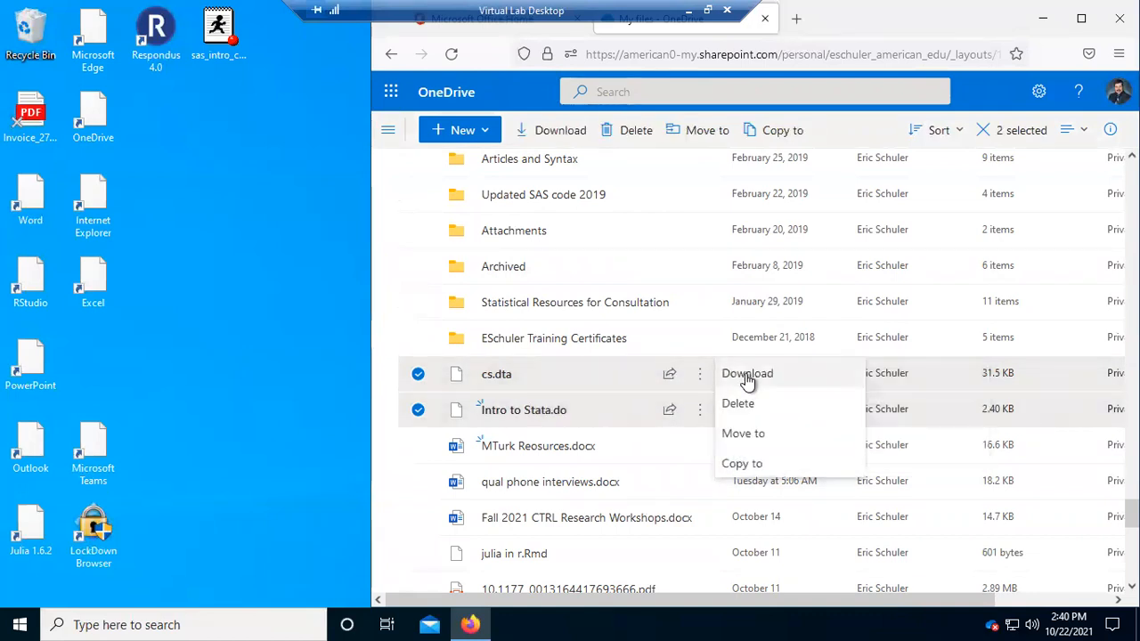
click(746, 374)
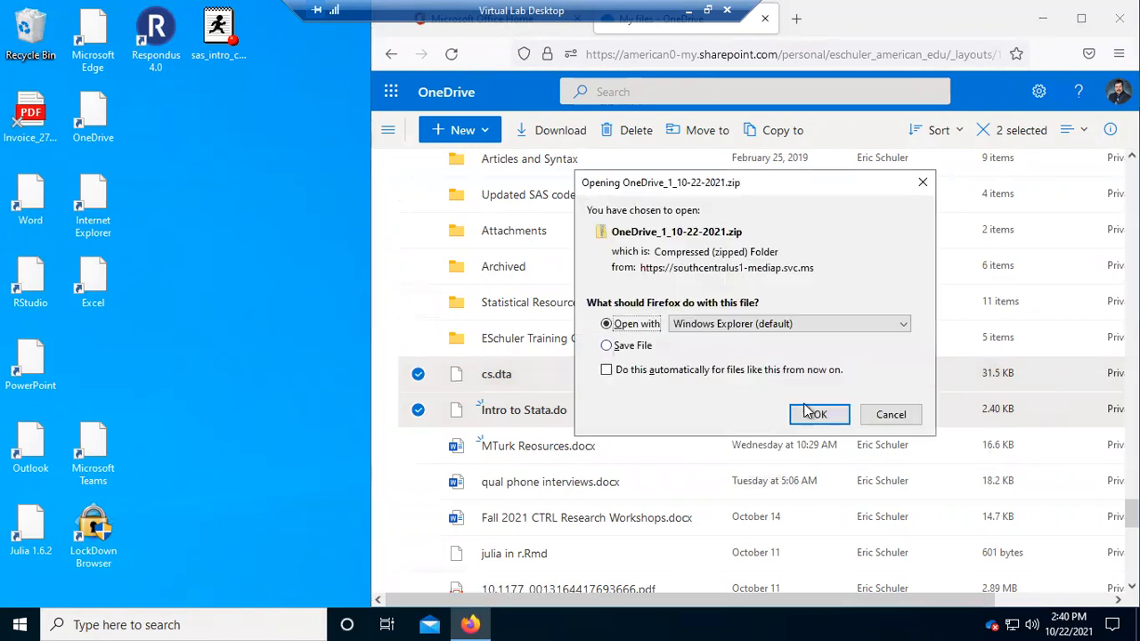
click(808, 415)
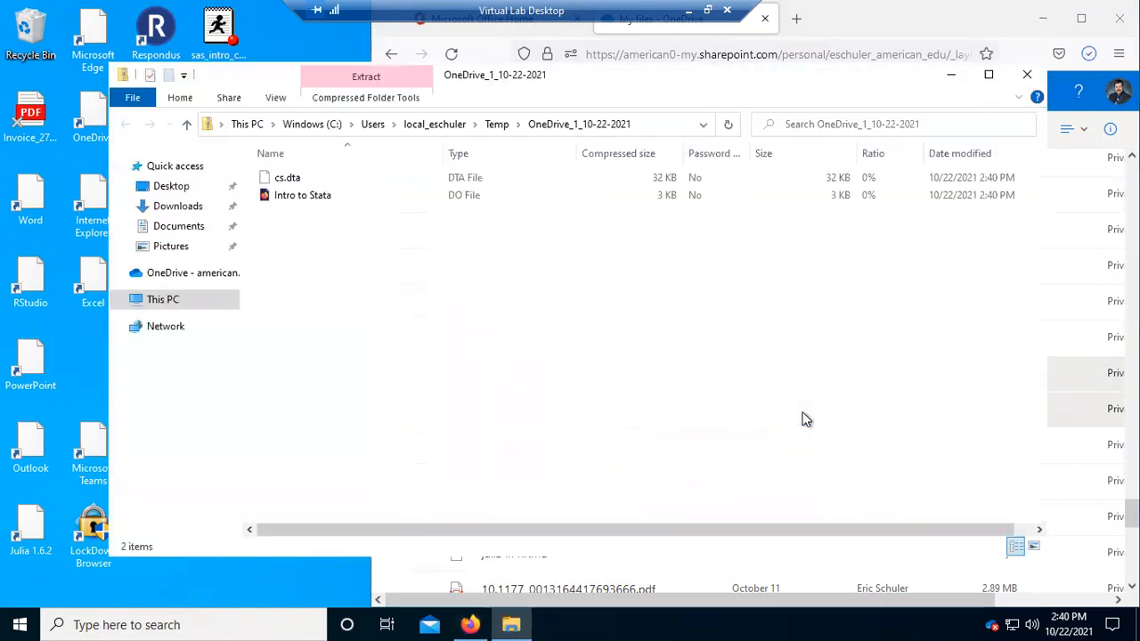
Copy cs.dta and Intro to Stata from the zip to an empty area of the desktop, and close the zip window
drag(279, 71, 613, 160)
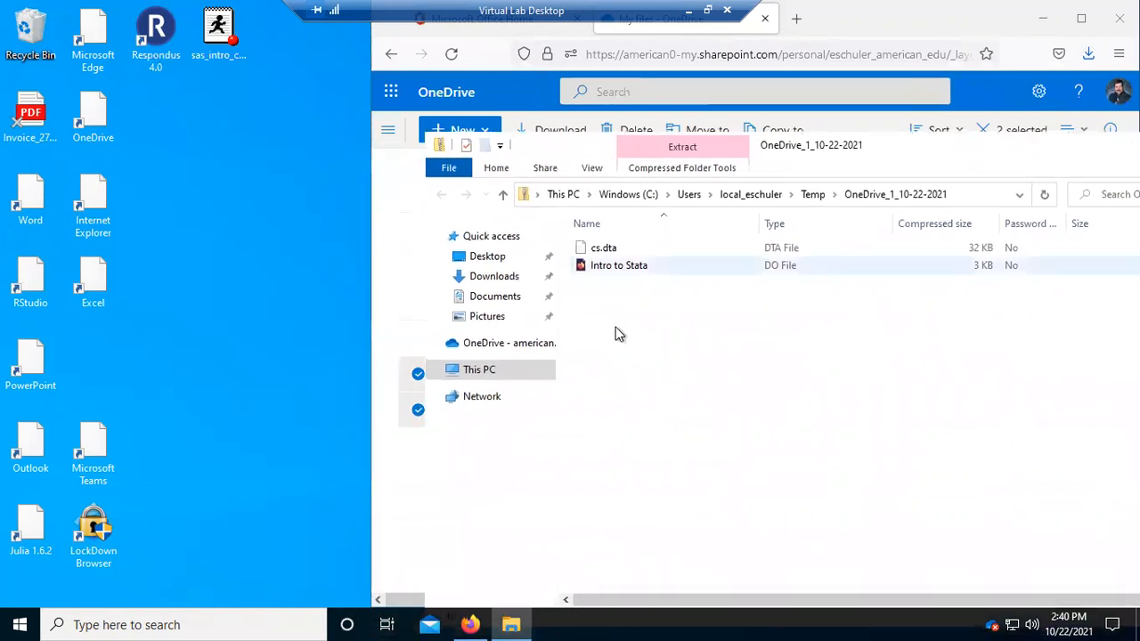
drag(615, 349, 235, 322)
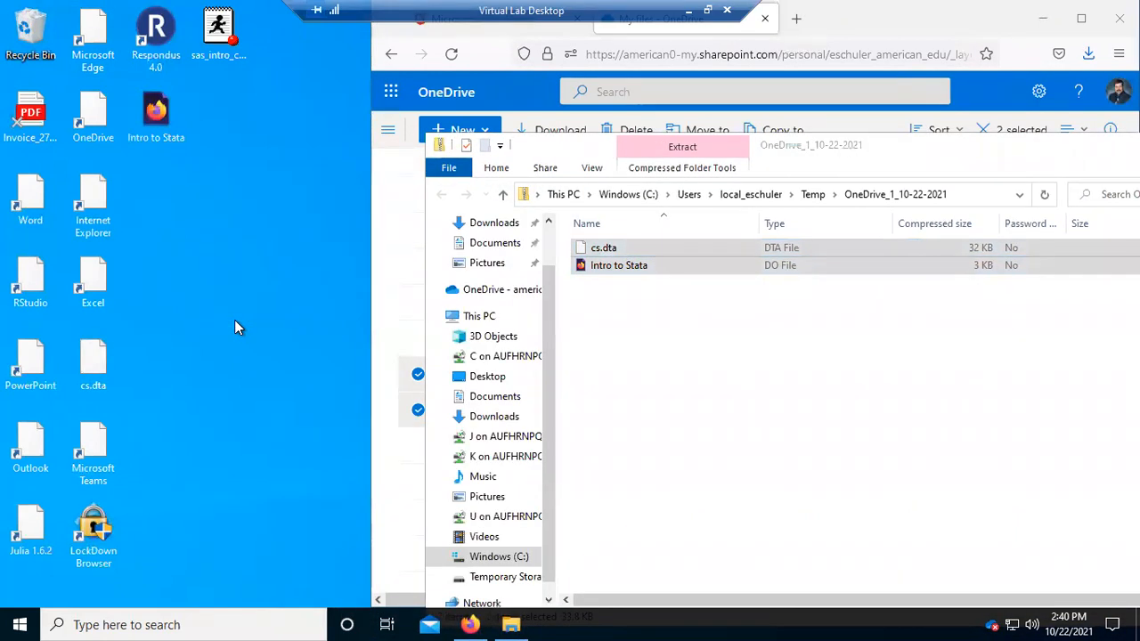
drag(156, 120, 221, 267)
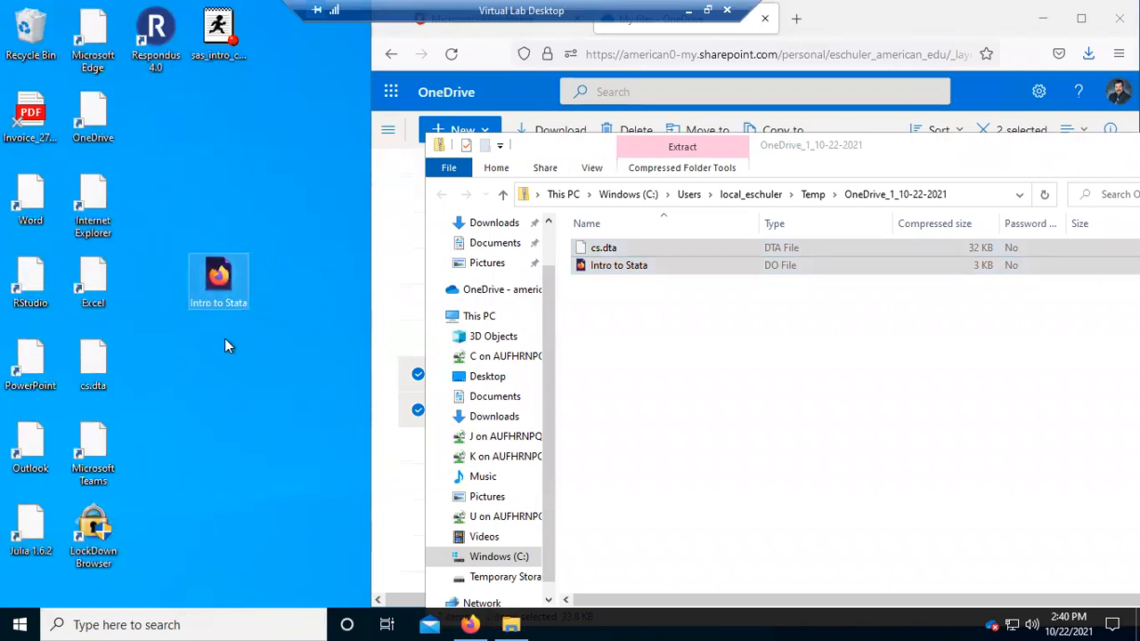
drag(94, 360, 203, 352)
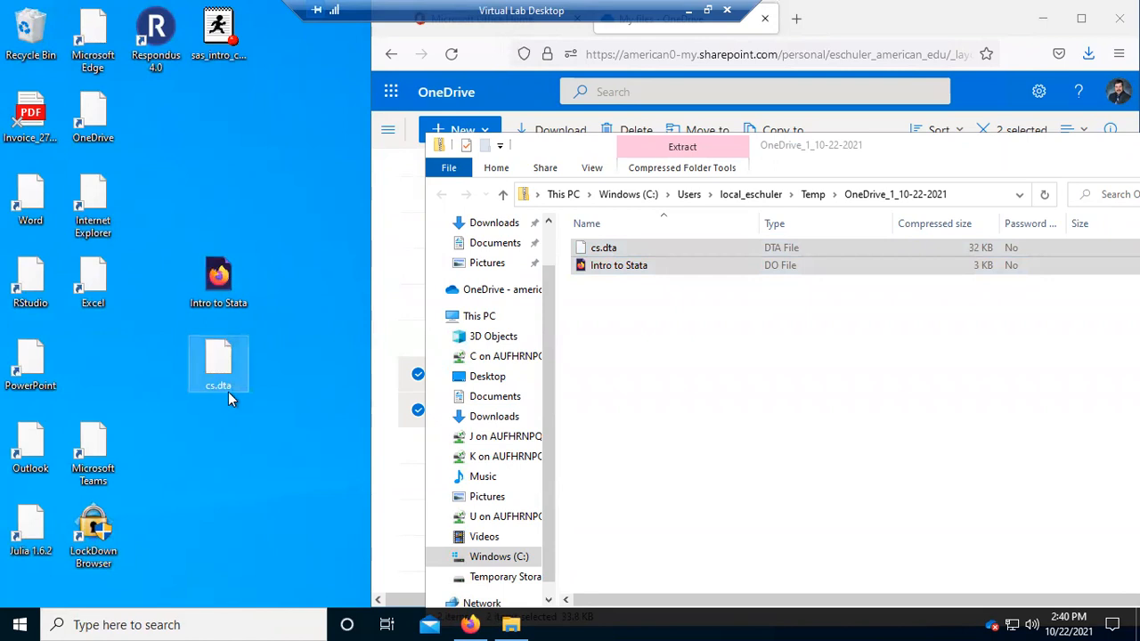
drag(1021, 153, 740, 116)
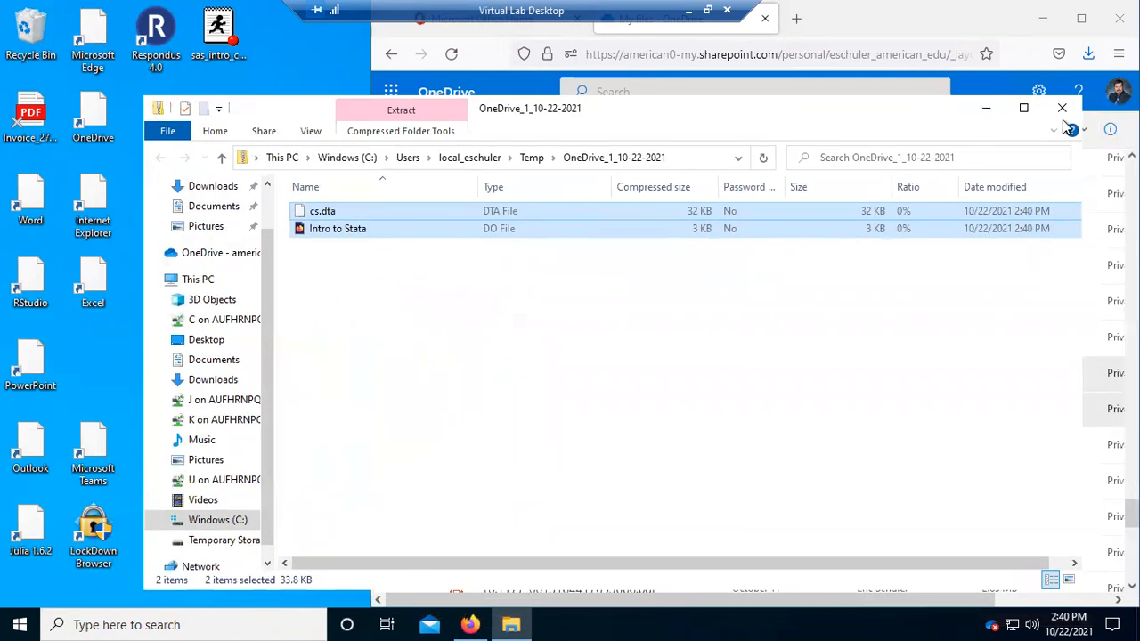
click(1062, 108)
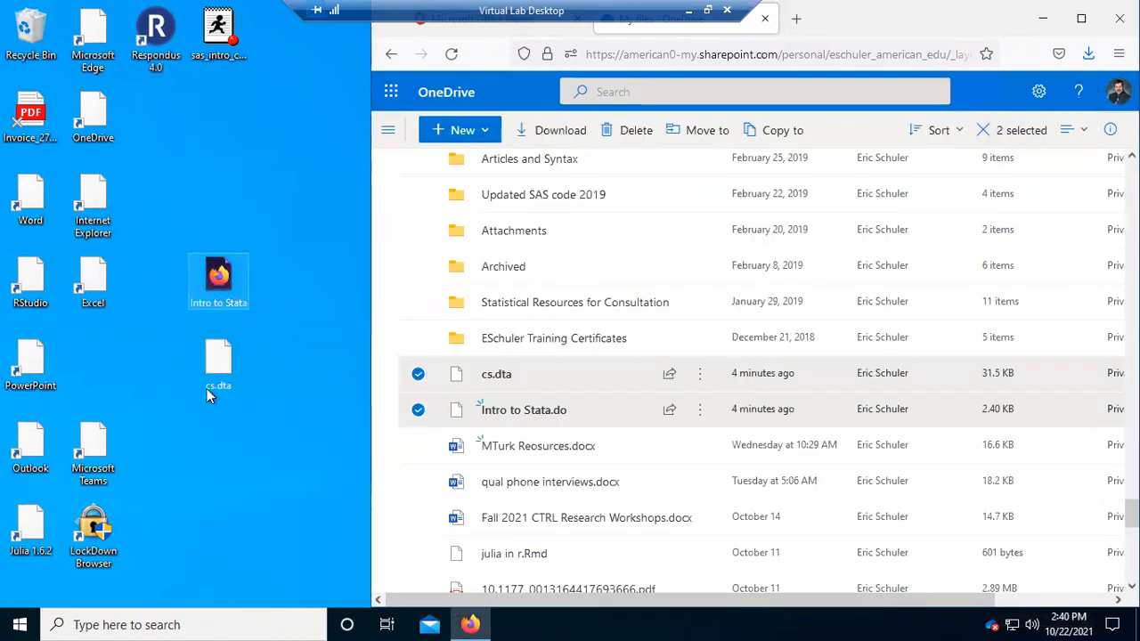
Launch StataIC 16 (64-bit) on the virtual desktop, postpone the Stata 17 announcement for a reminder, and maximize the Stata window
click(22, 621)
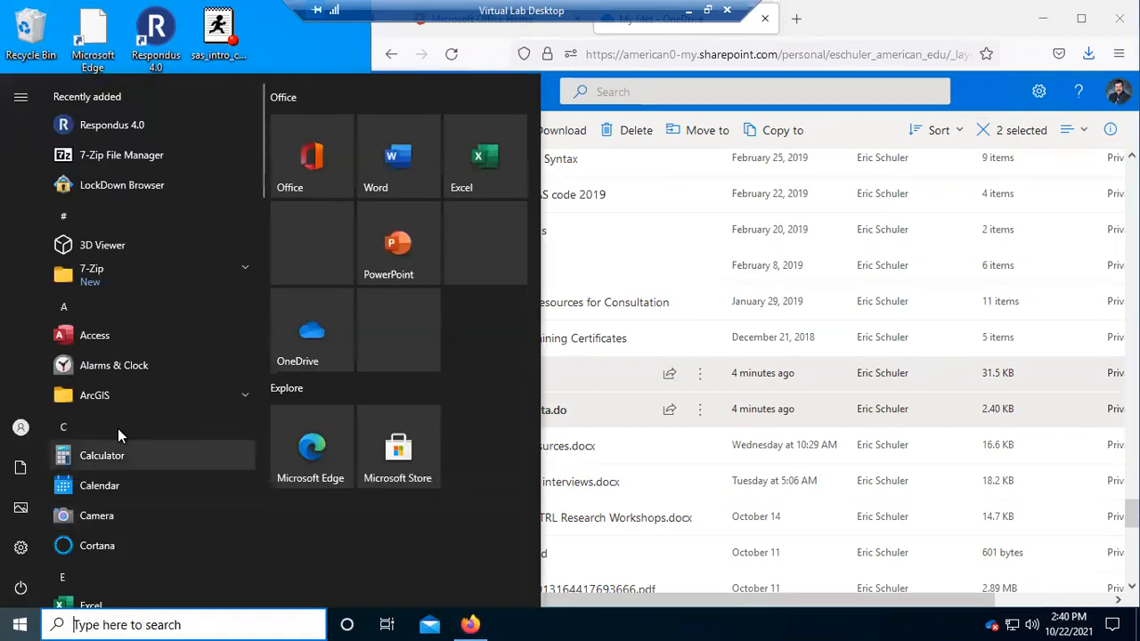
scroll(114, 431, down, 6)
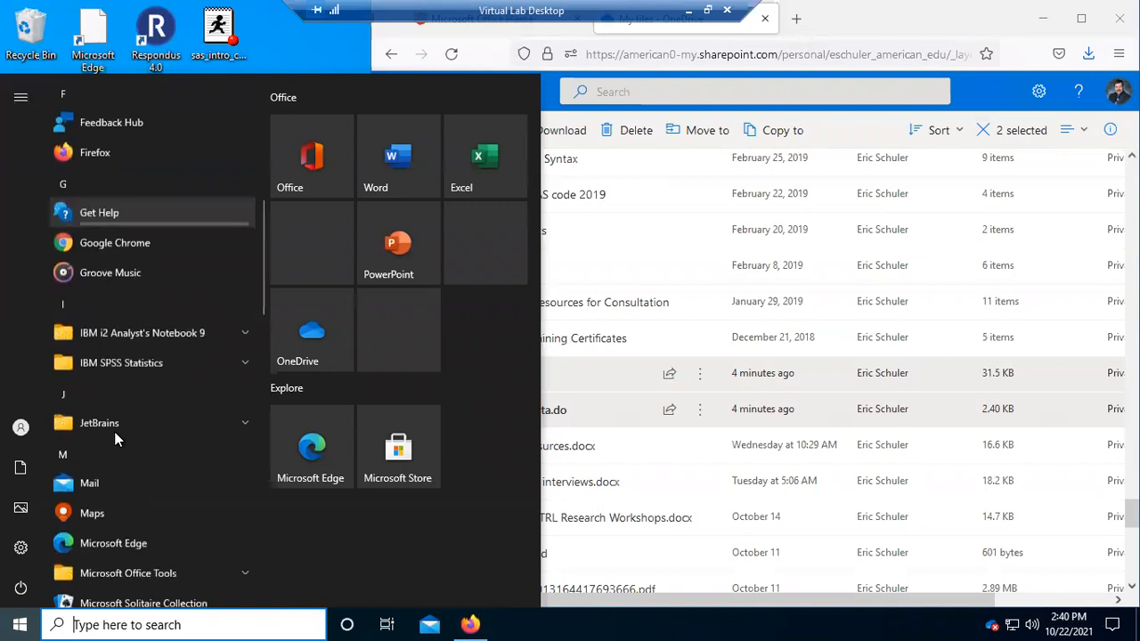
scroll(114, 439, down, 10)
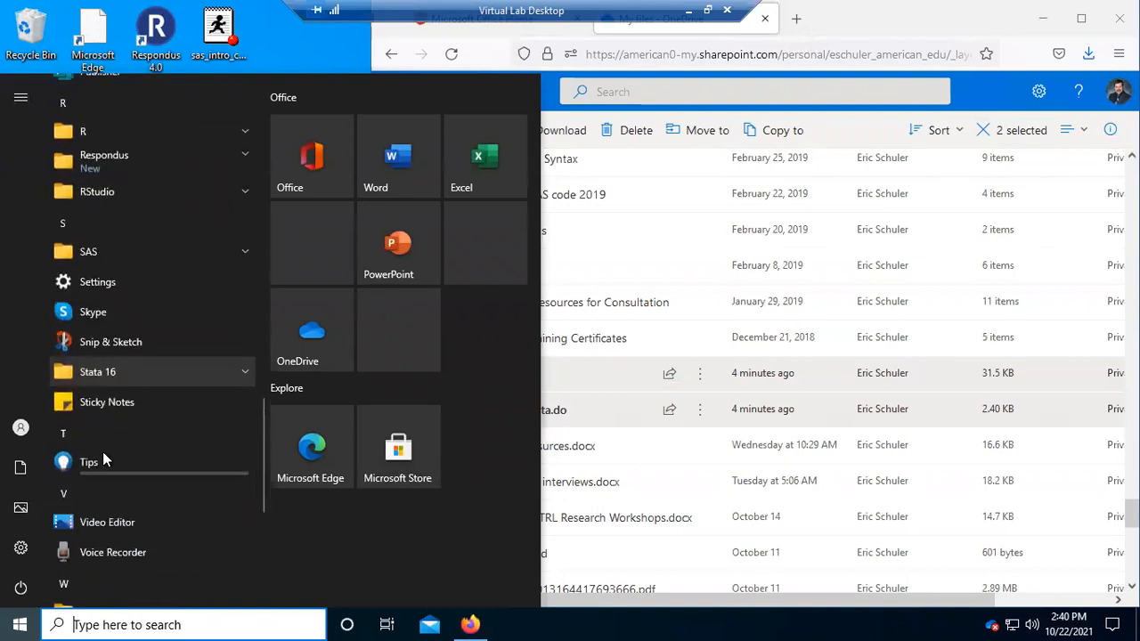
click(115, 380)
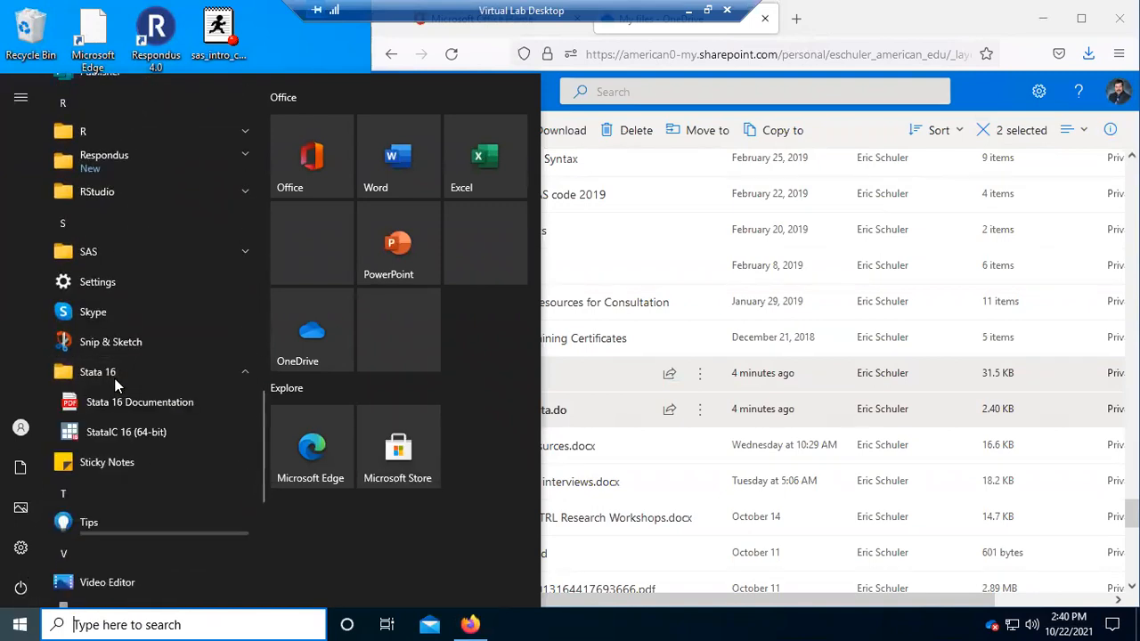
click(135, 433)
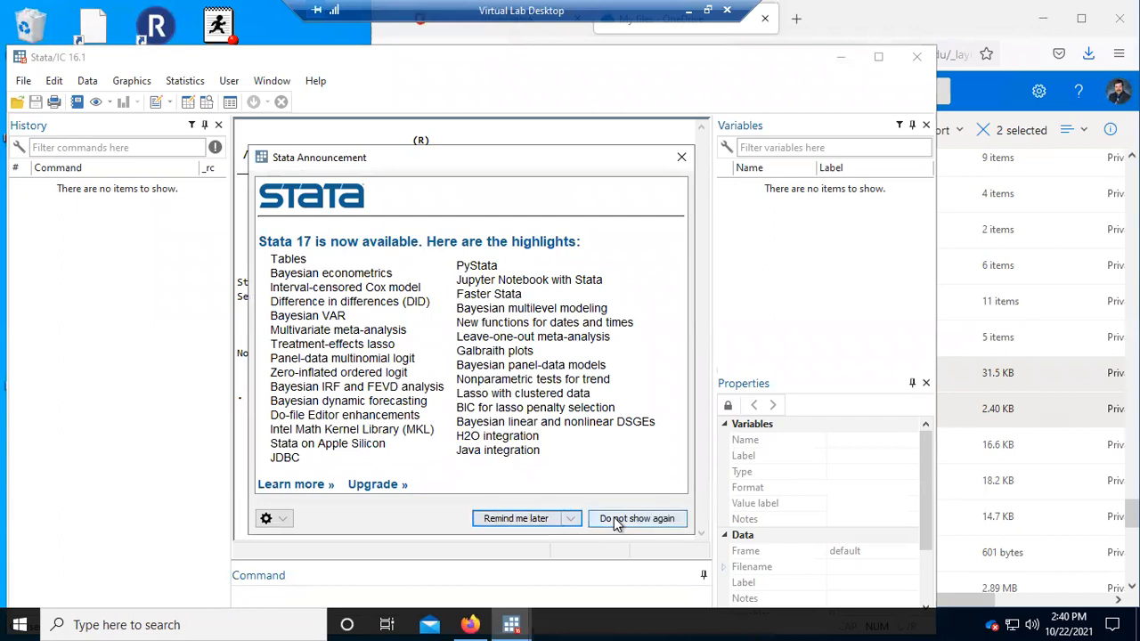
click(533, 522)
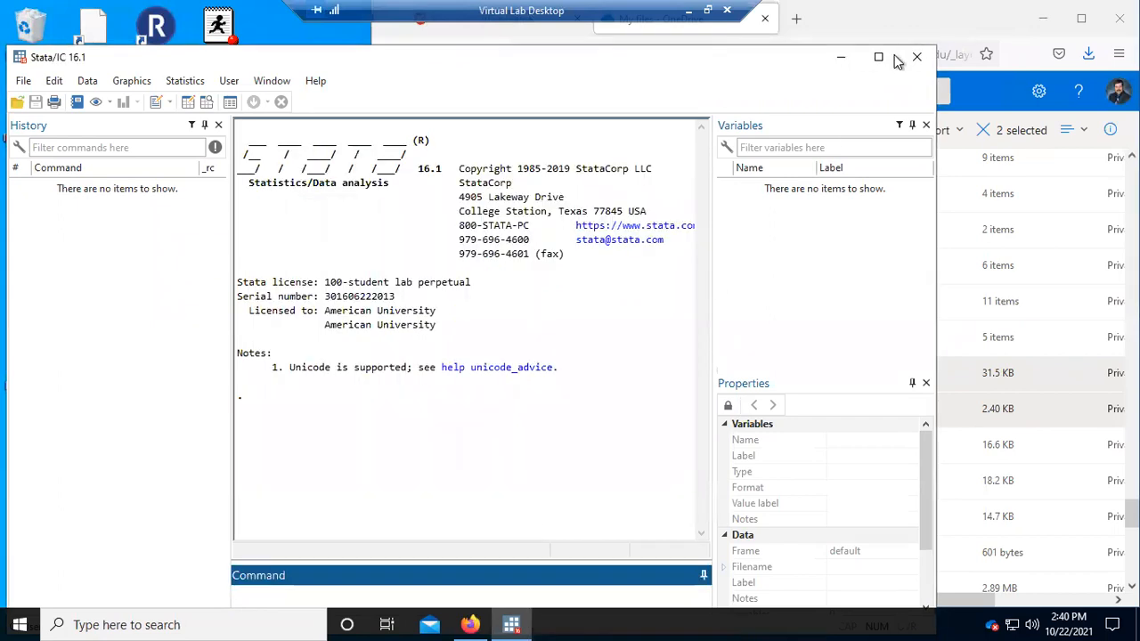
click(880, 57)
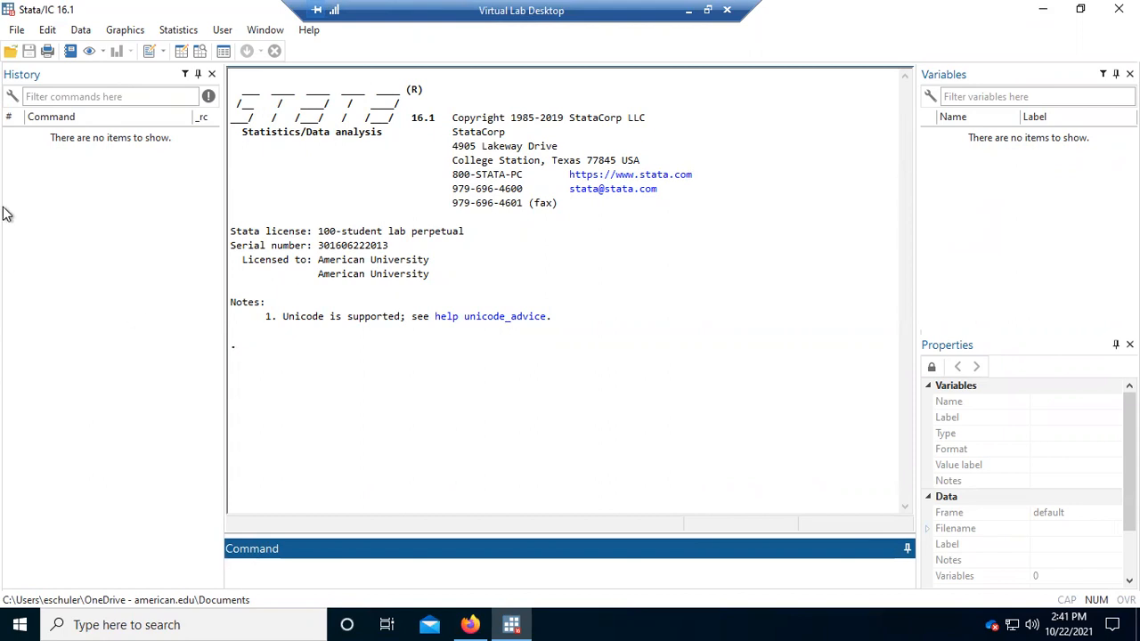
Open the Intro to Stata do-file from the Desktop folder in Stata
click(16, 32)
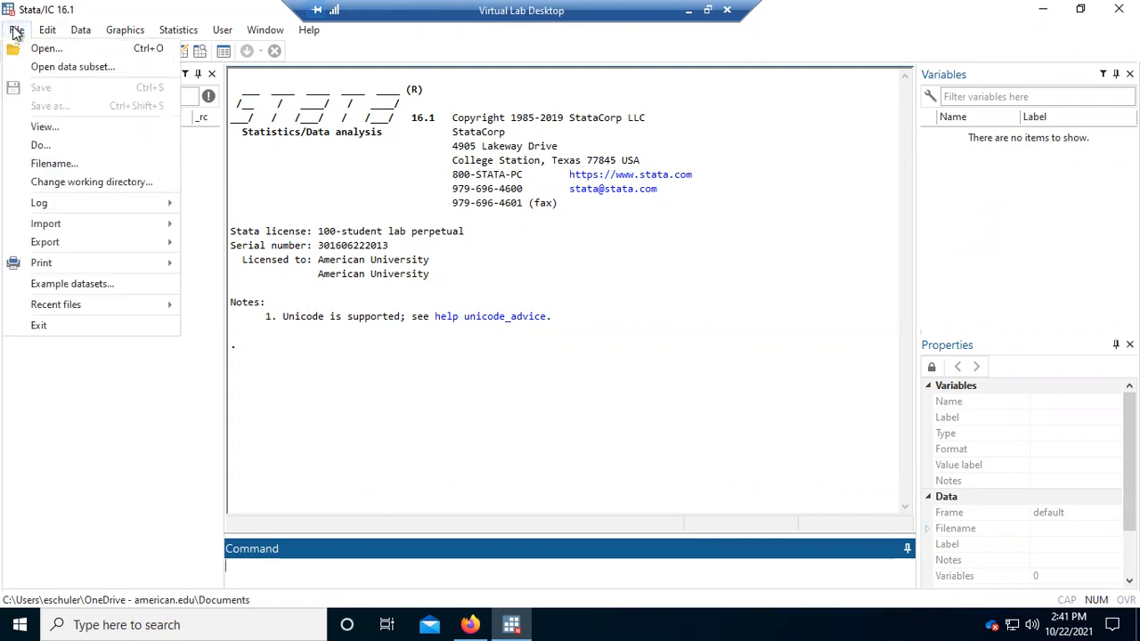
click(44, 50)
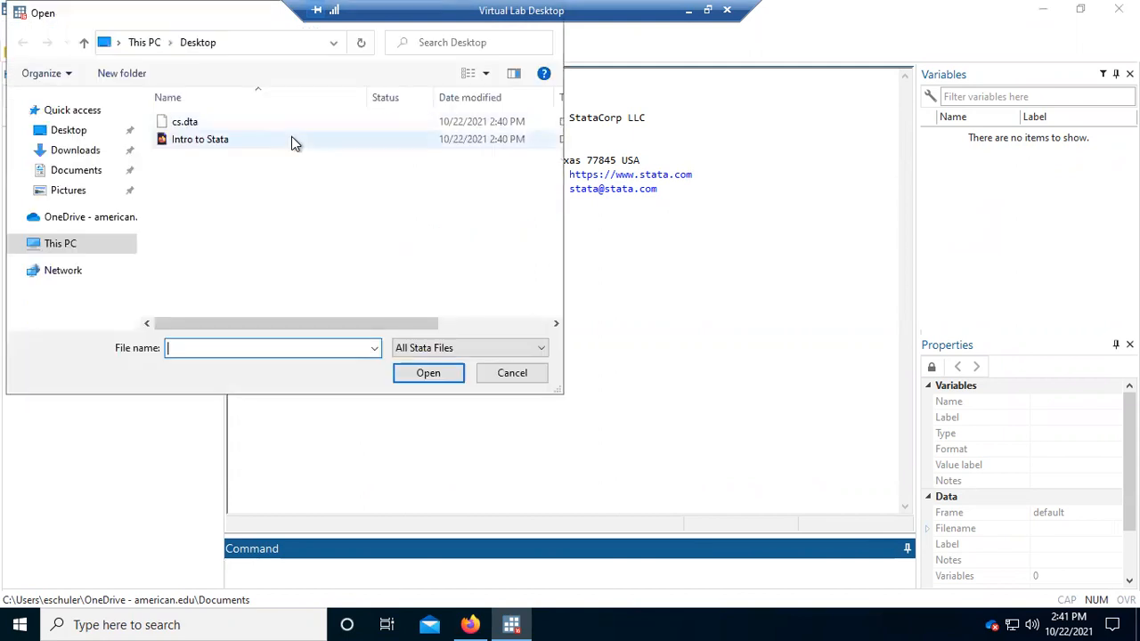
click(197, 143)
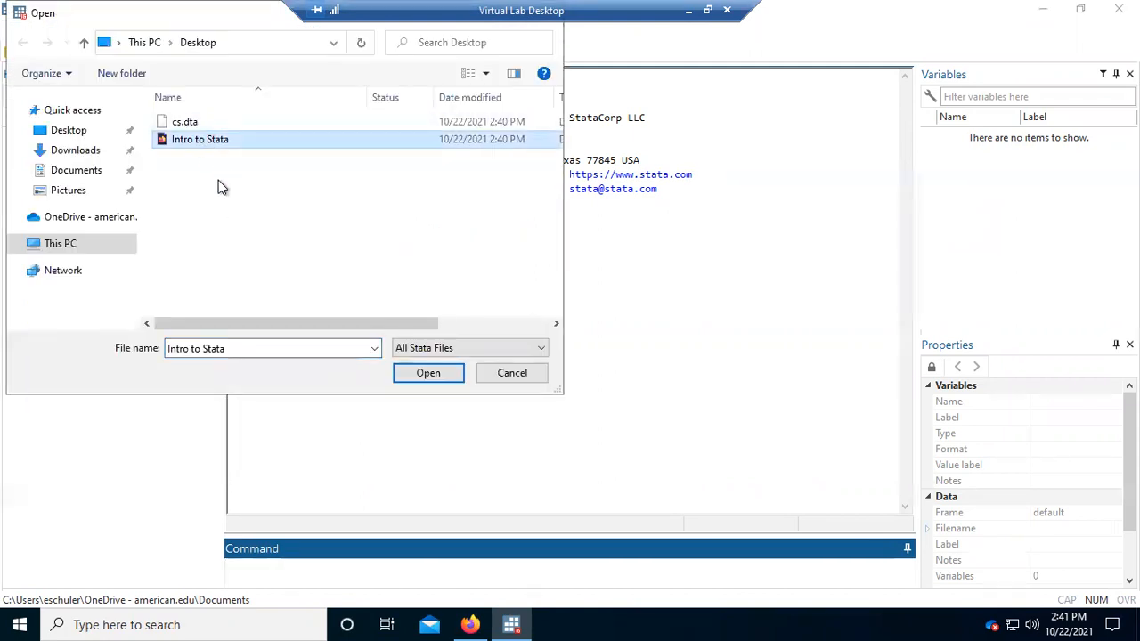
click(428, 375)
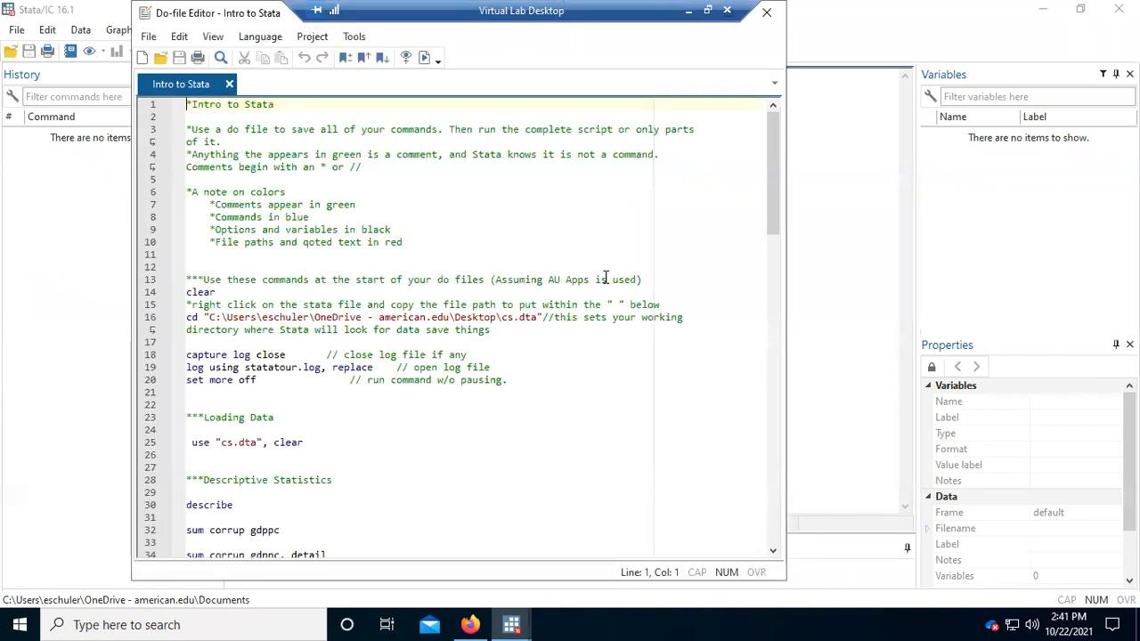
Highlight the "*Intro to Stata" title line and move the Do-file Editor window clear of the Virtual Lab Desktop connection bar
click(188, 104)
drag(188, 105, 181, 107)
drag(275, 105, 186, 104)
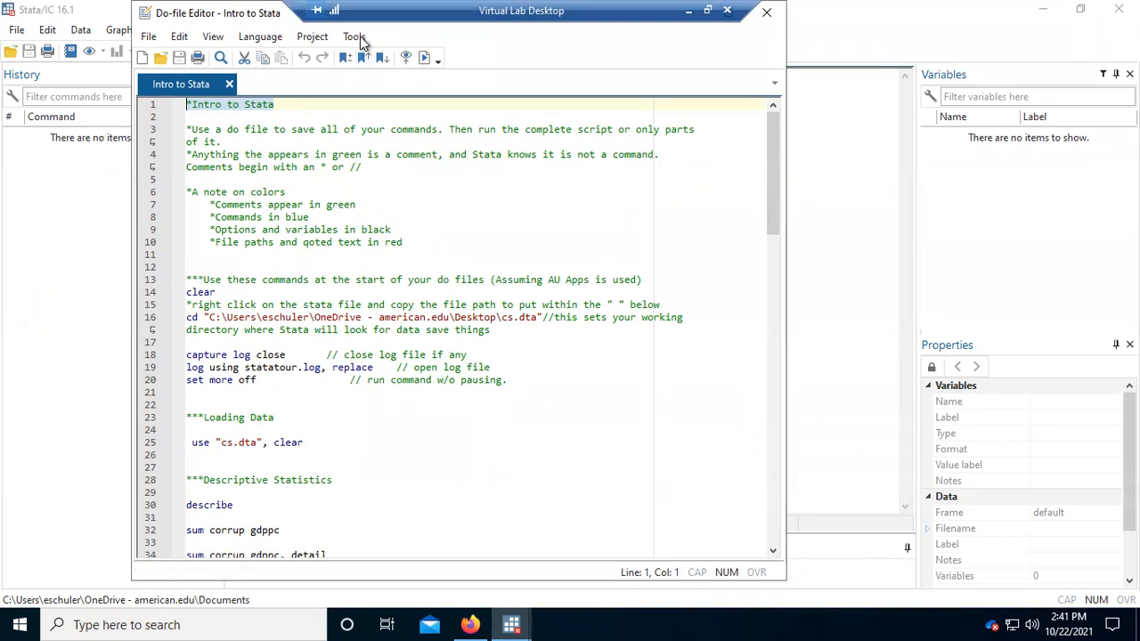
drag(253, 4, 626, 89)
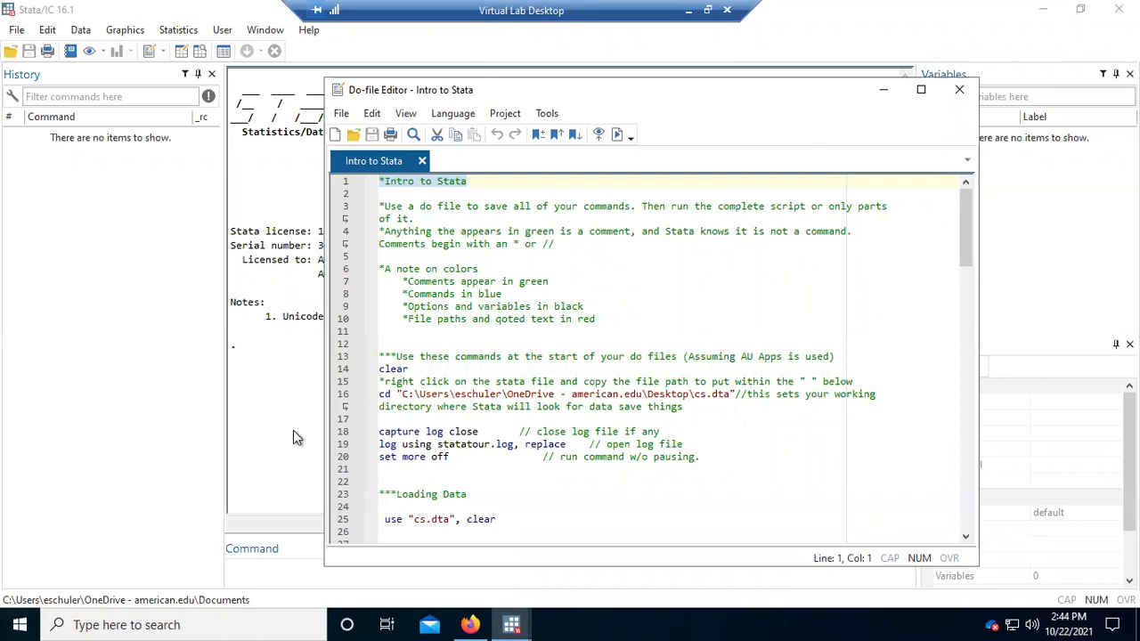
Minimize the Do-file Editor and look through the available Statistics and Graphics commands in the main Stata window
click(884, 93)
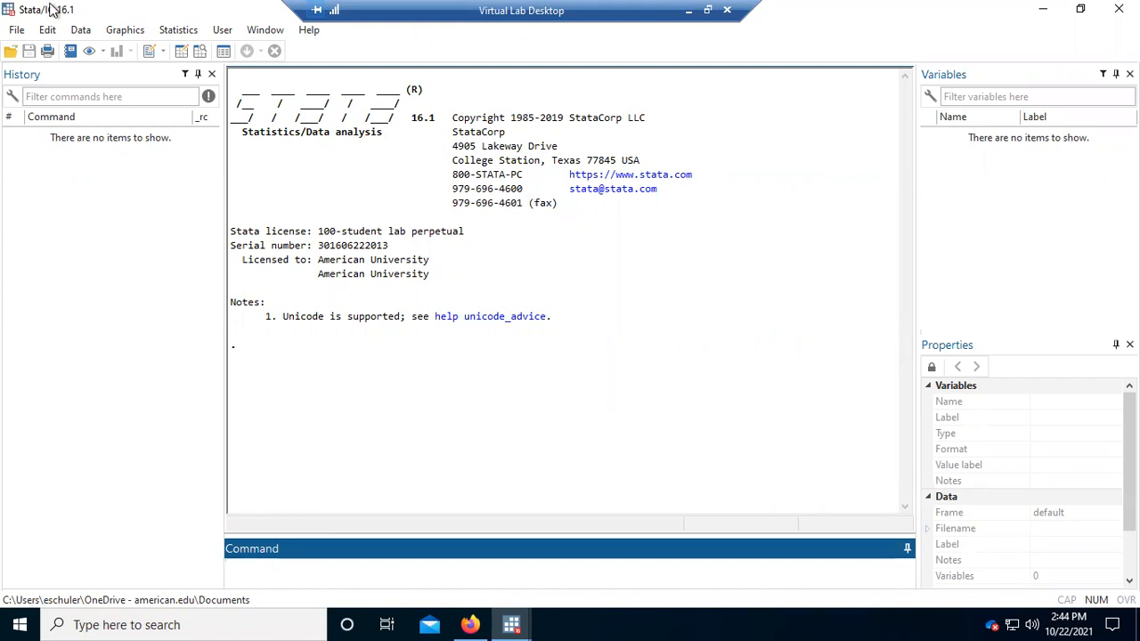
click(178, 30)
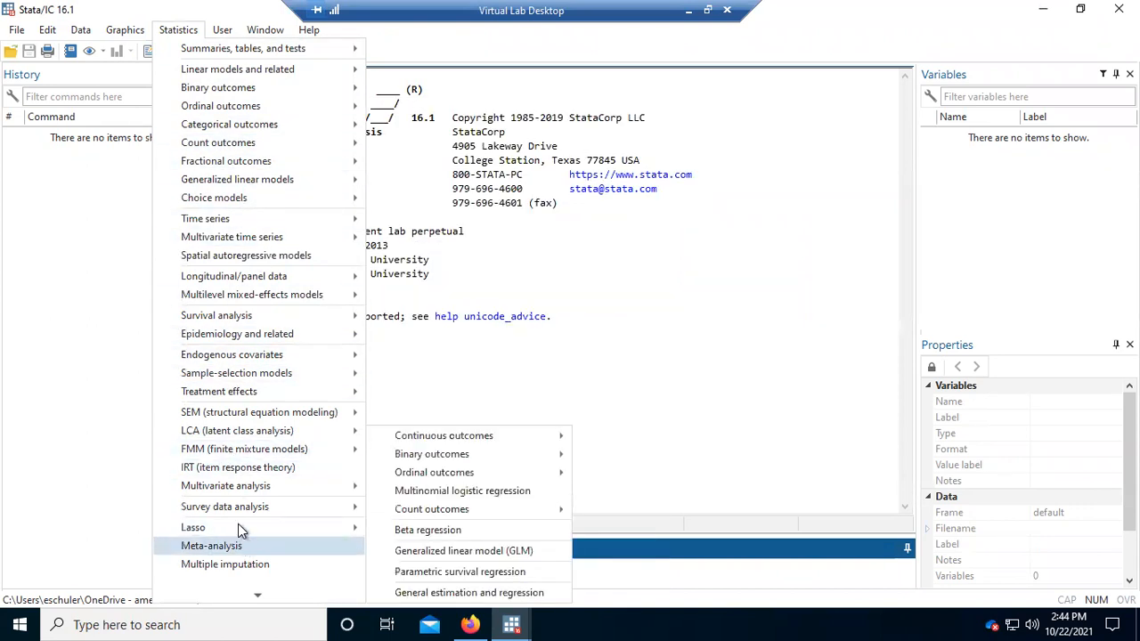
mouse_move(222, 34)
mouse_move(128, 32)
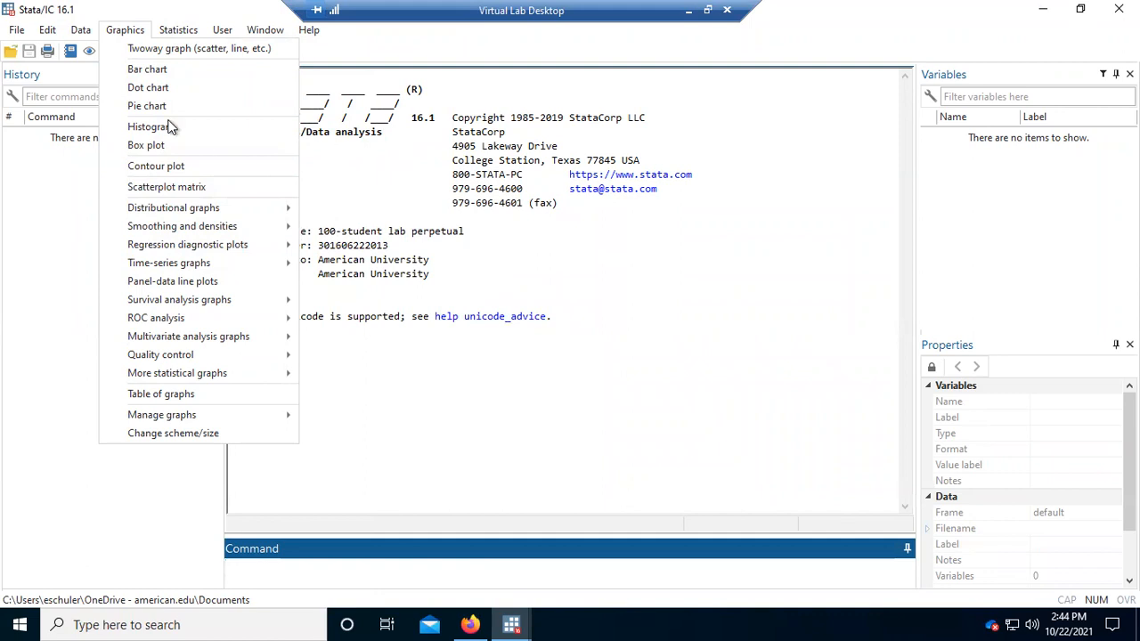
mouse_move(179, 30)
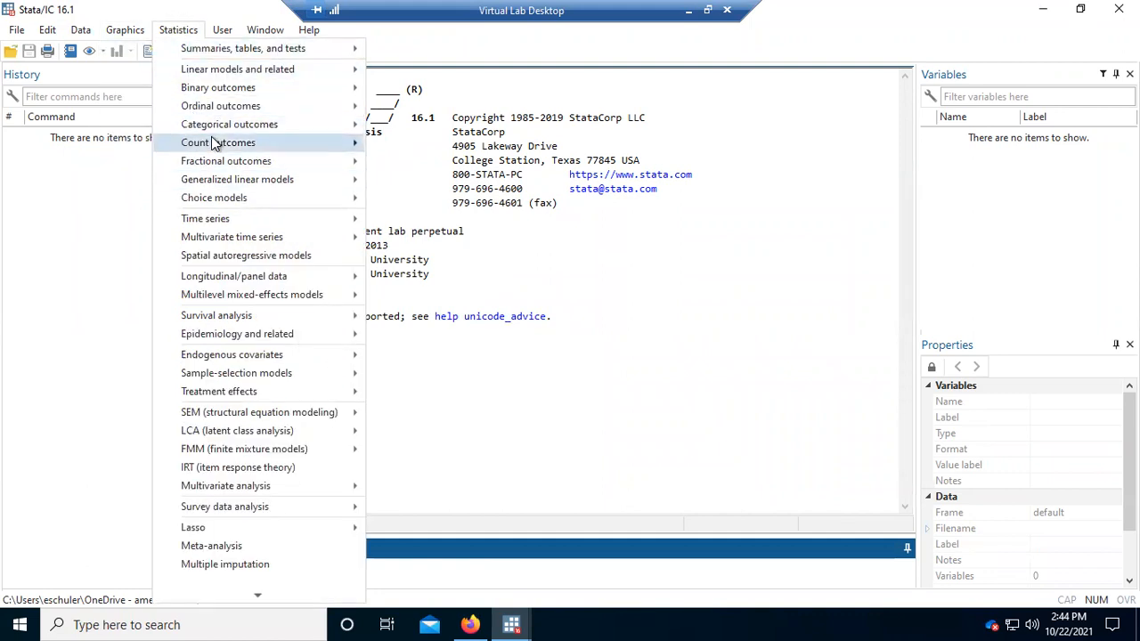
mouse_move(226, 160)
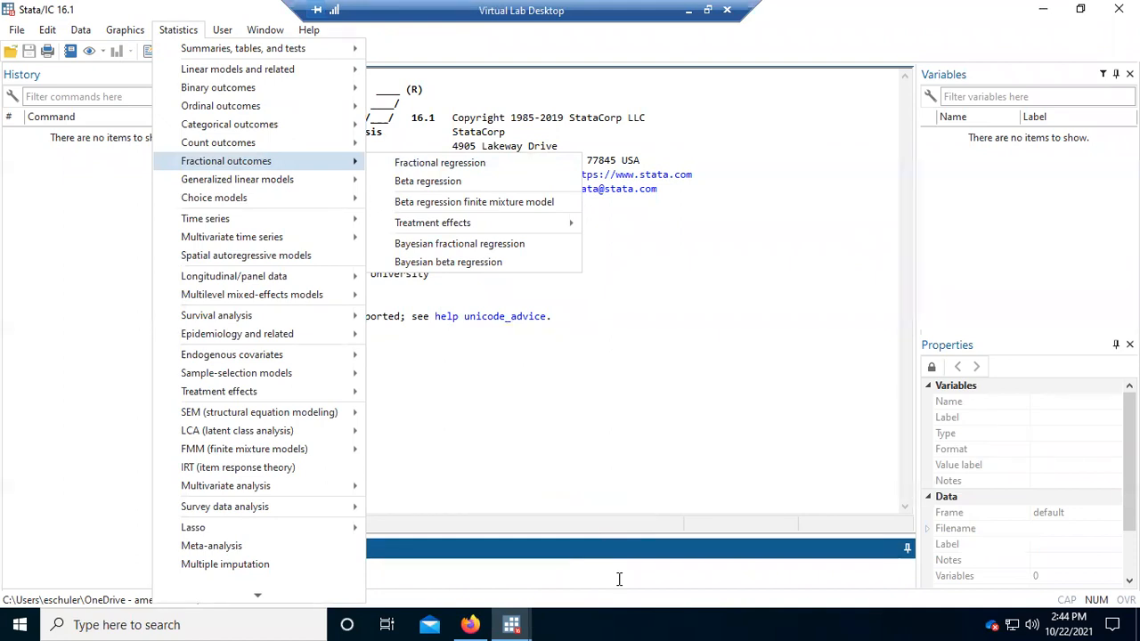
click(612, 408)
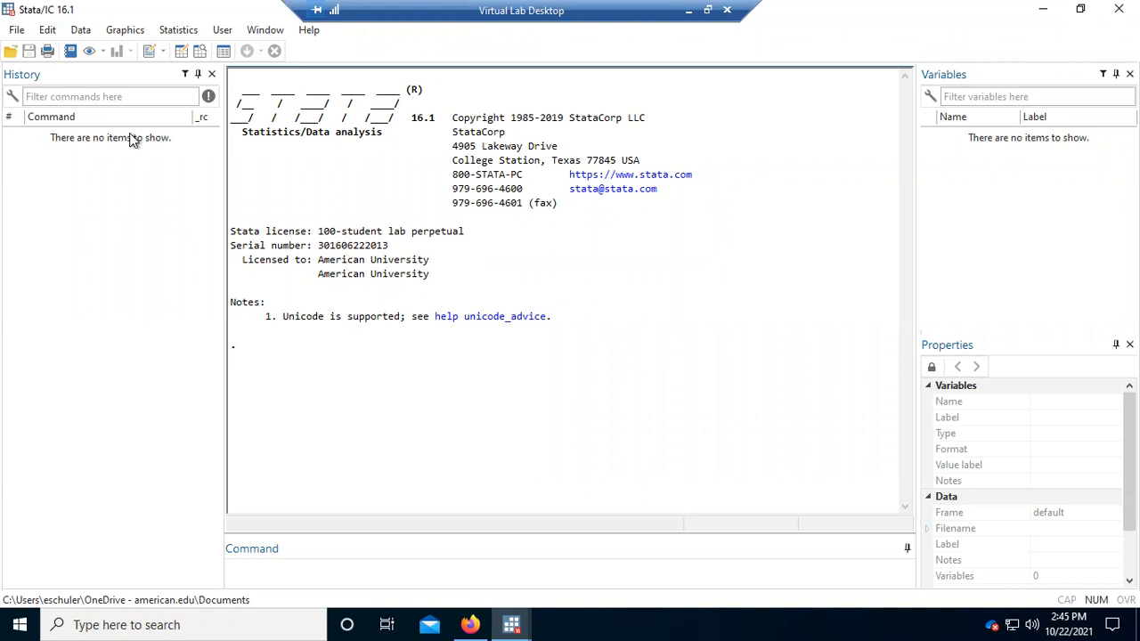
Change Stata's working directory to the Desktop folder inside the user's profile
click(15, 34)
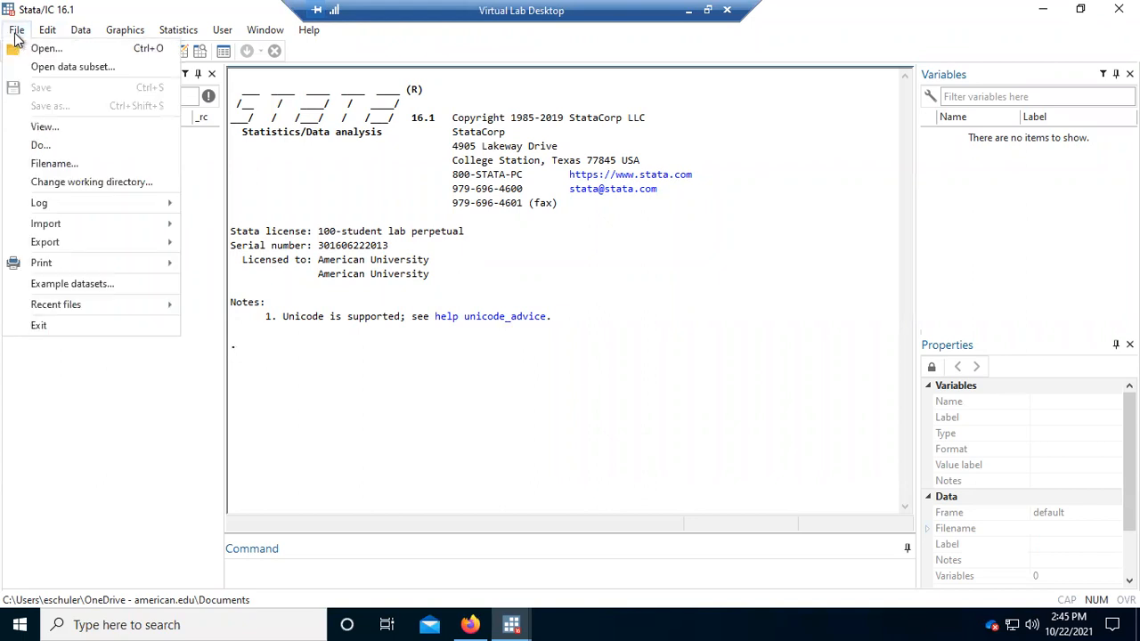
click(62, 183)
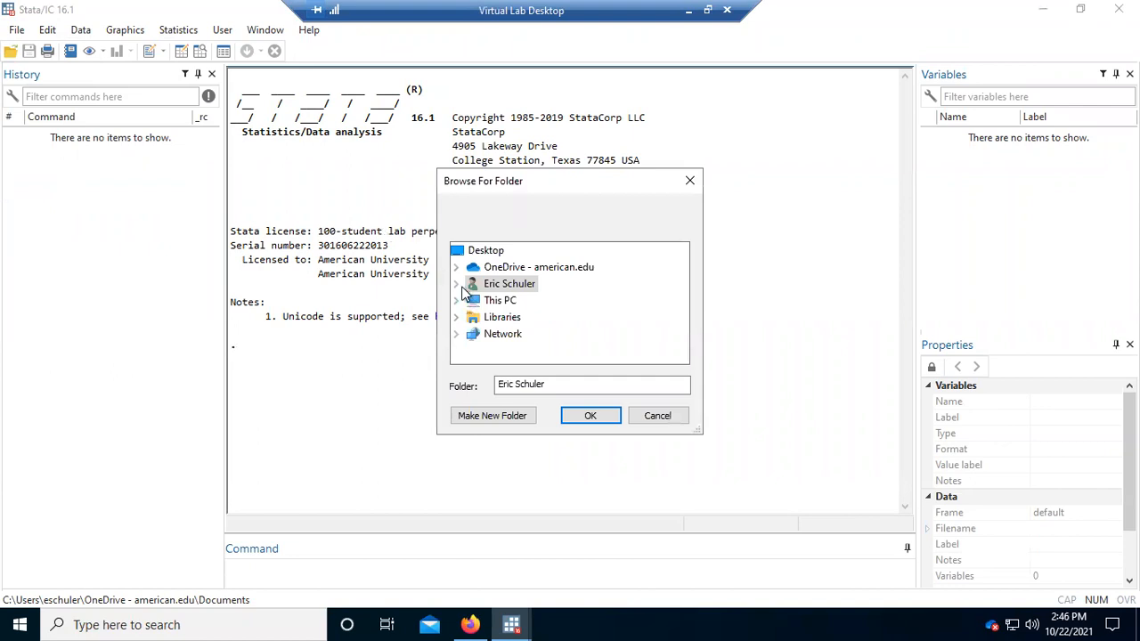
click(456, 284)
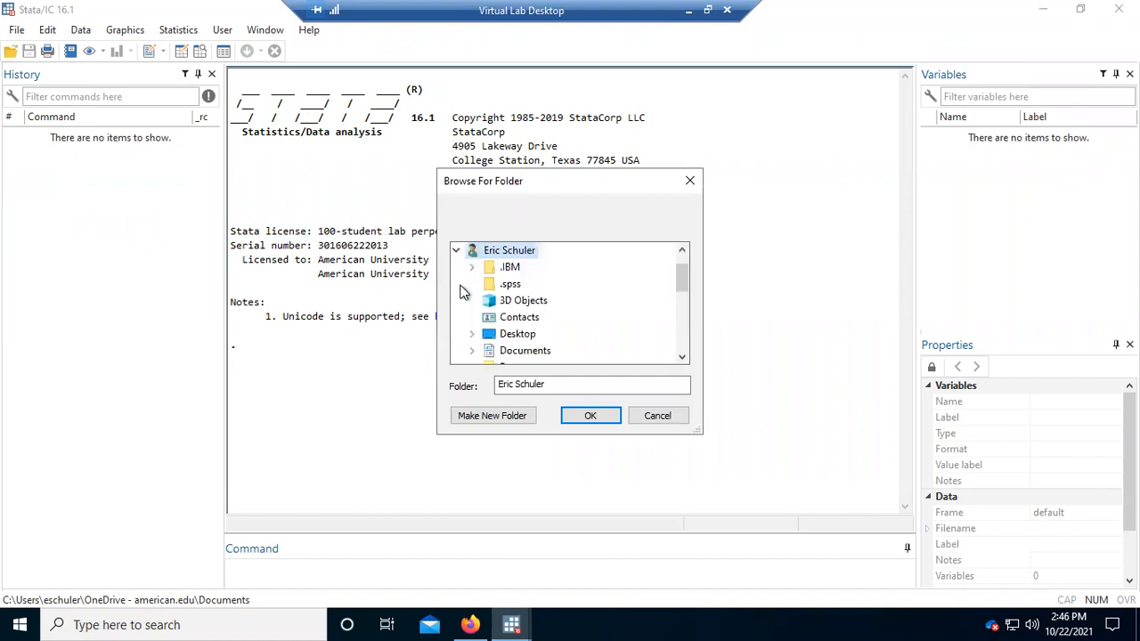
click(518, 335)
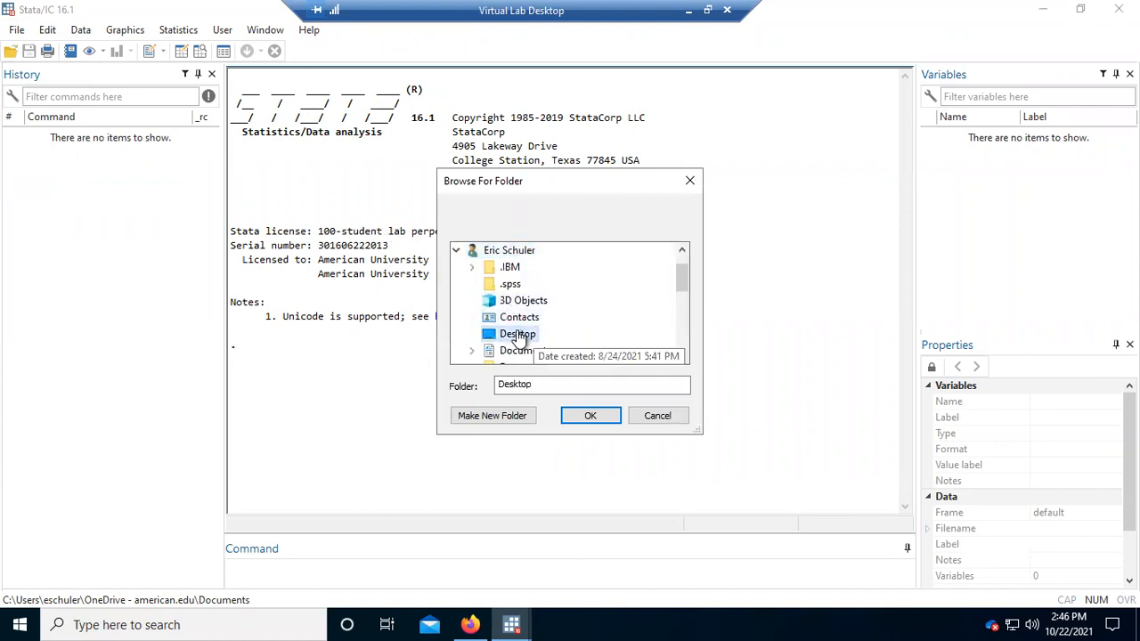
click(575, 416)
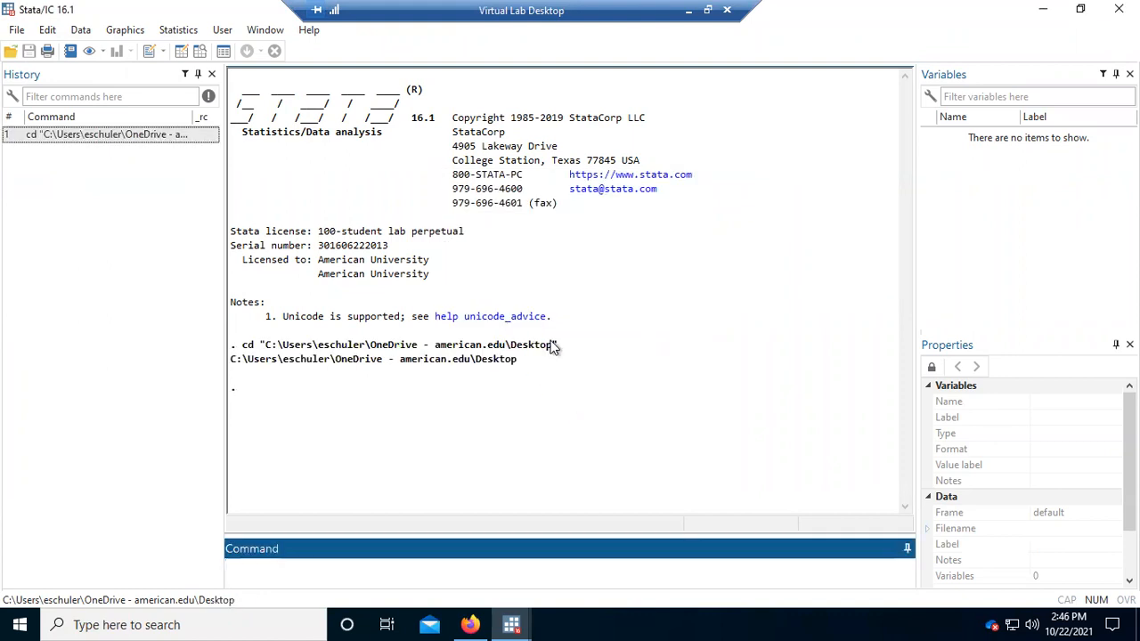
Copy the full cd command line from the Stata results
drag(562, 347, 262, 345)
right_click(263, 346)
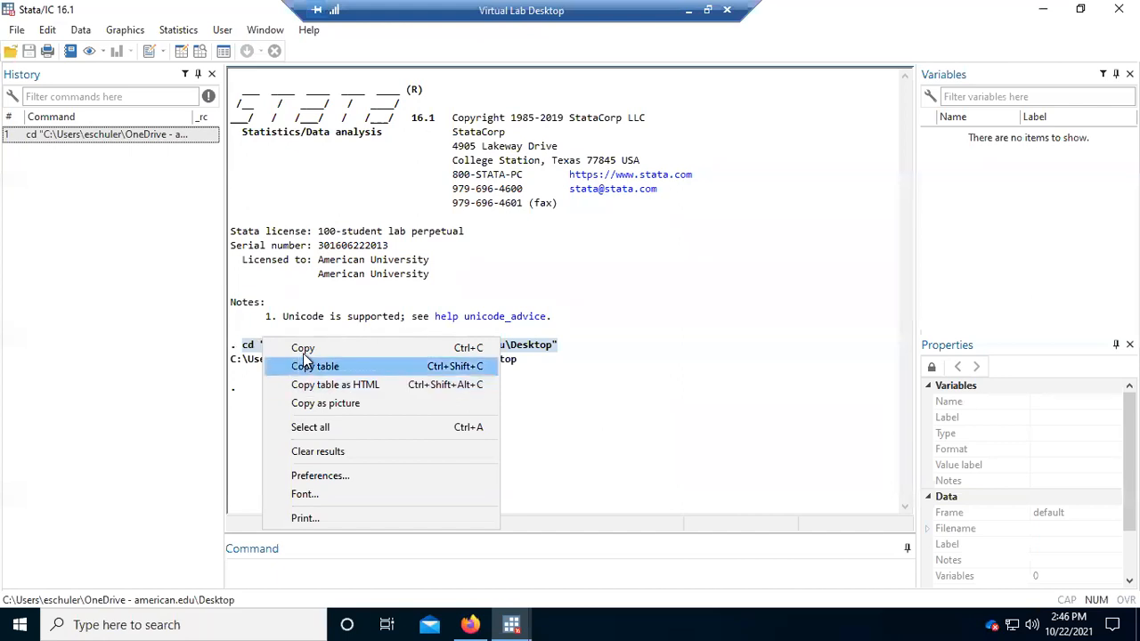
click(295, 349)
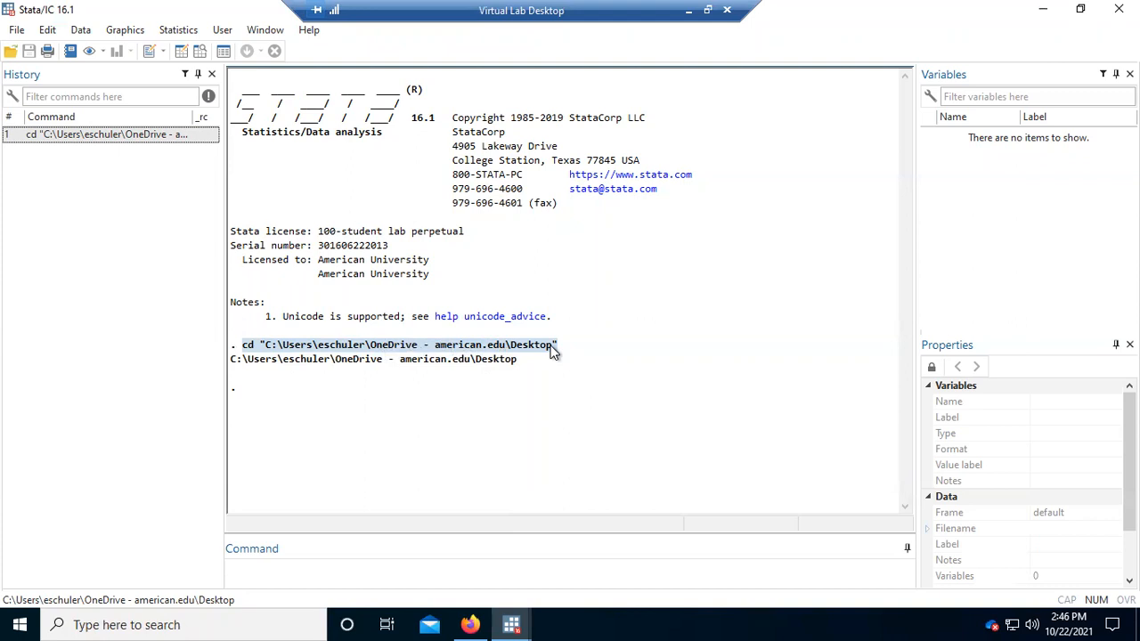
Move the Stata window aside to check the desktop files, and bring the Intro to Stata do-file back up
drag(1015, 5, 1105, 51)
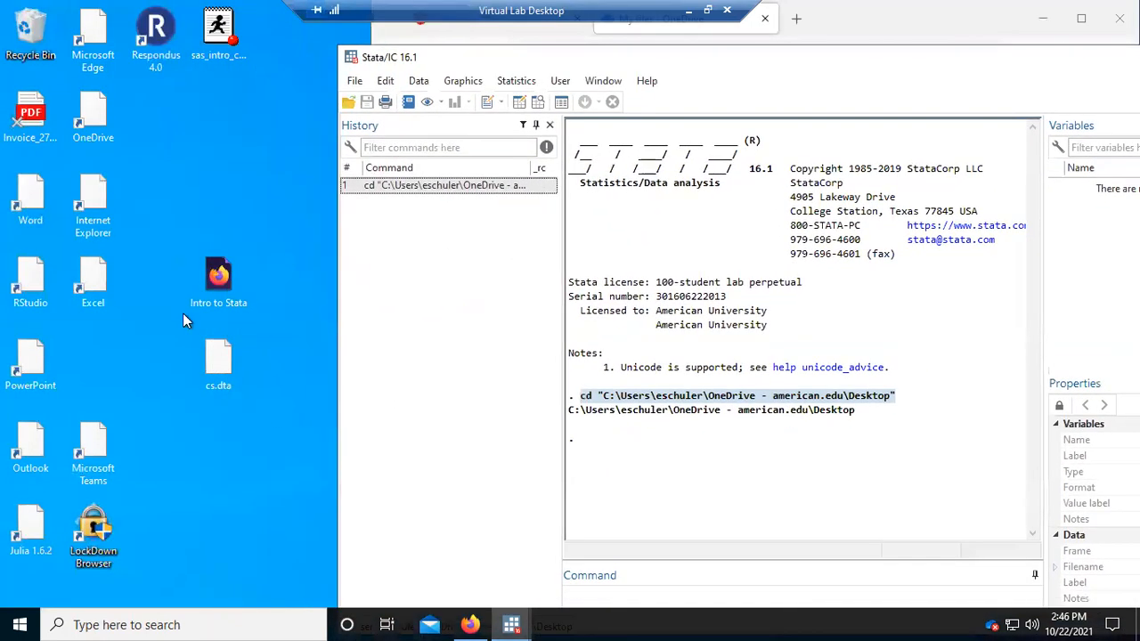
drag(857, 65, 670, 103)
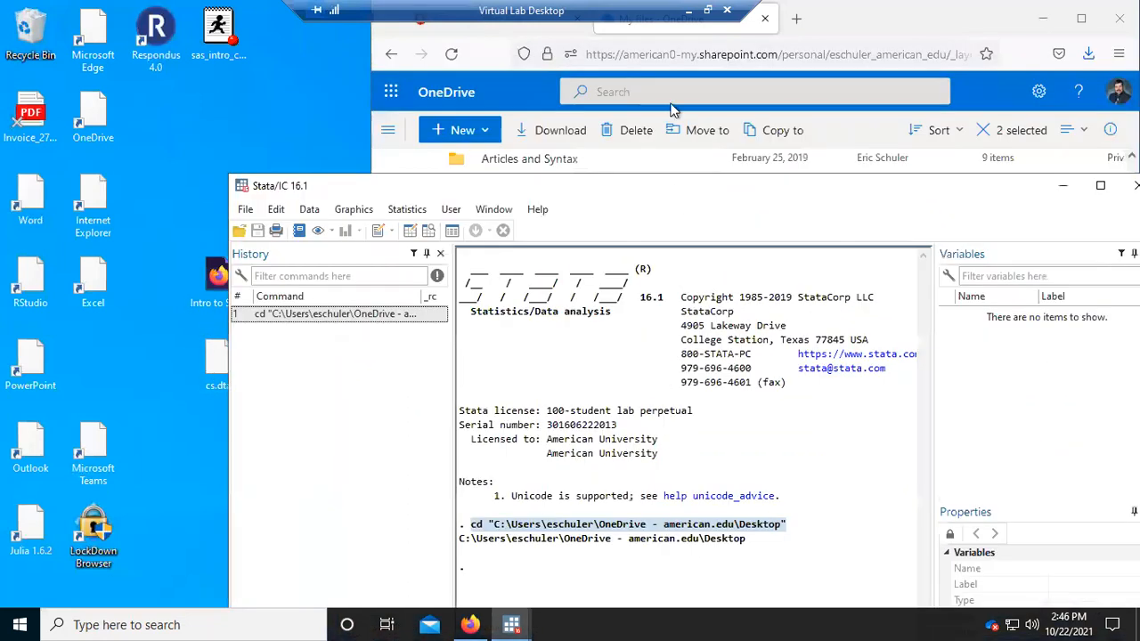
mouse_move(511, 625)
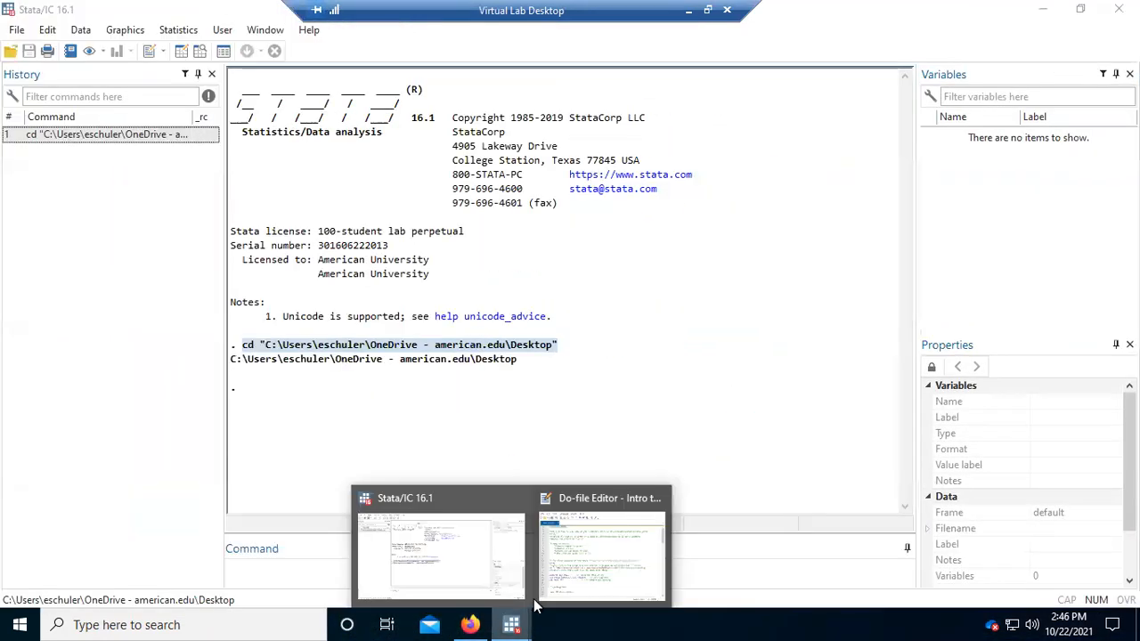
click(592, 544)
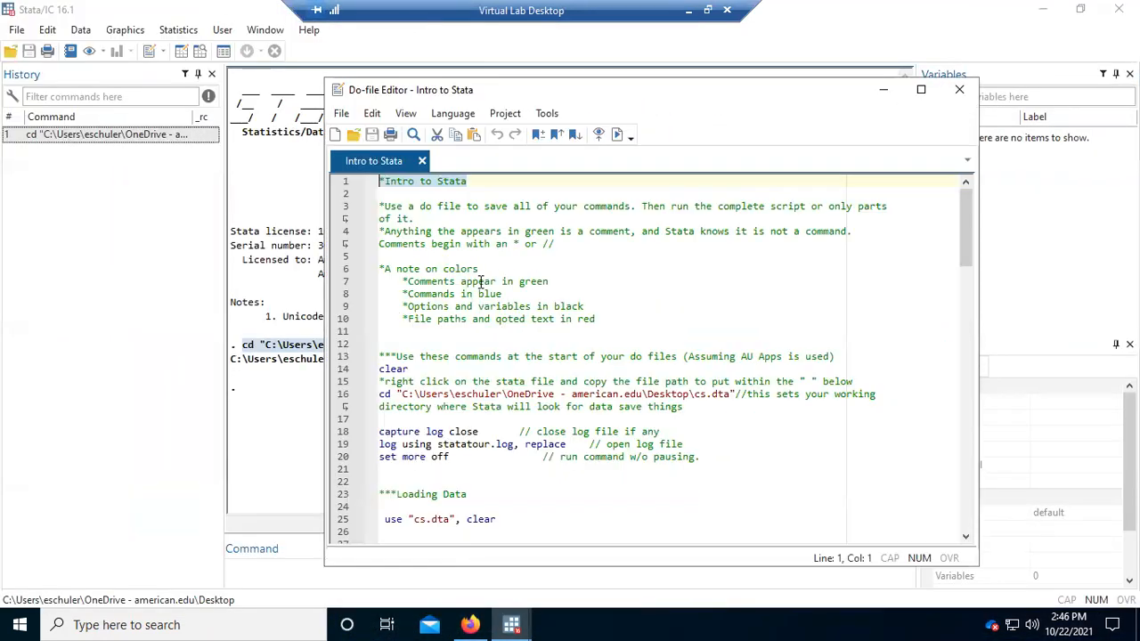
click(416, 334)
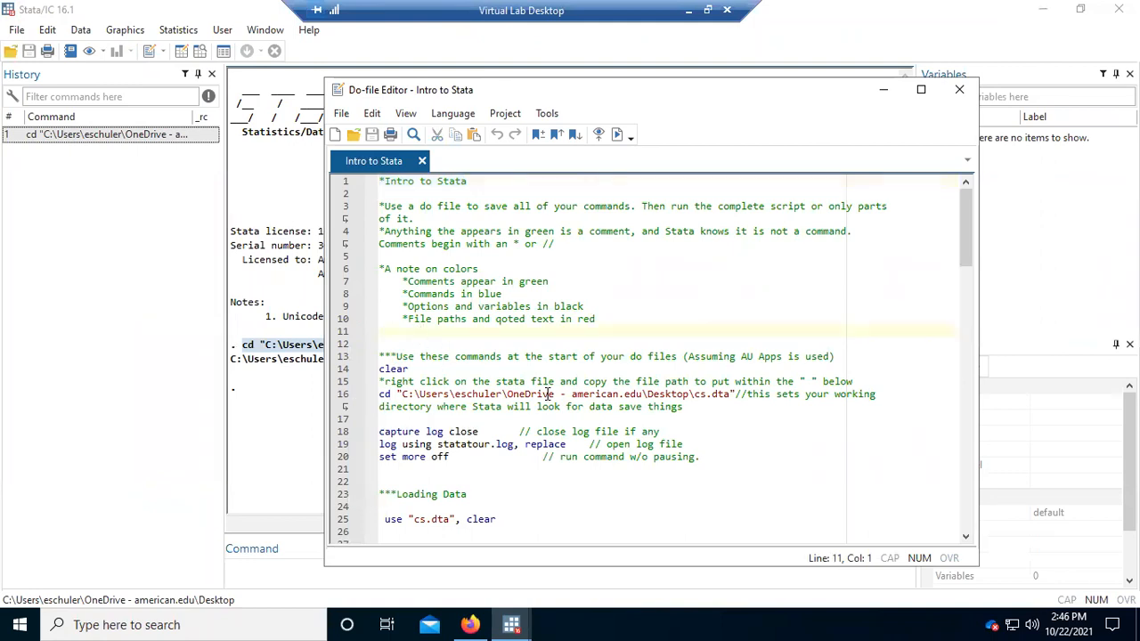
Paste the copied cd command on a new line below the file path comment, and delete the pasted text again
click(860, 381)
key(Return)
key(ctrl+v)
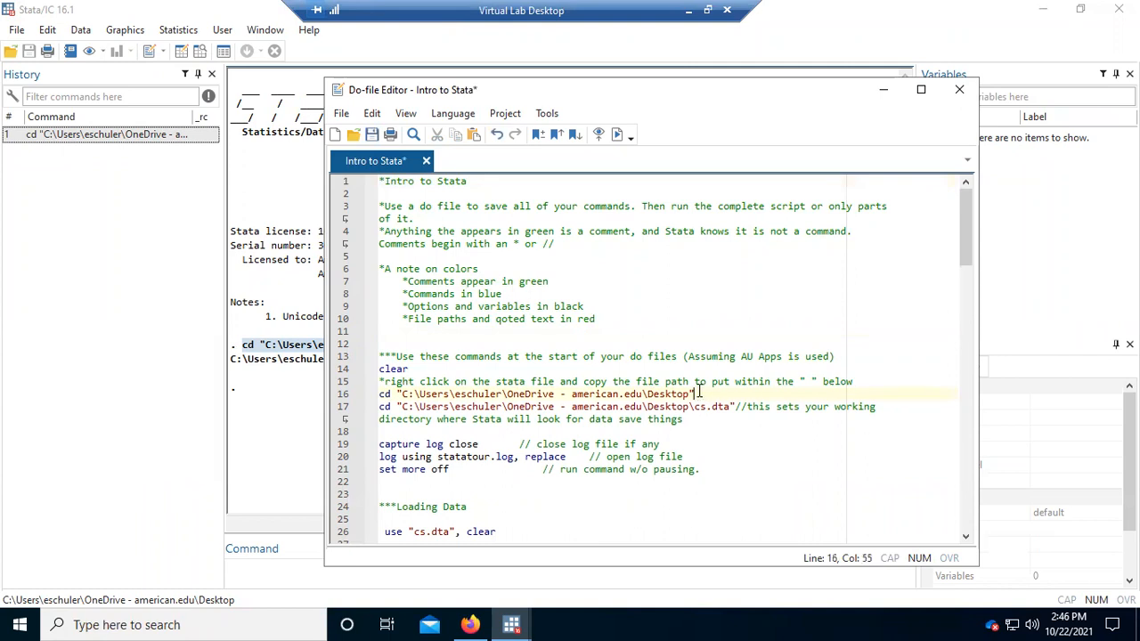
drag(699, 392, 362, 400)
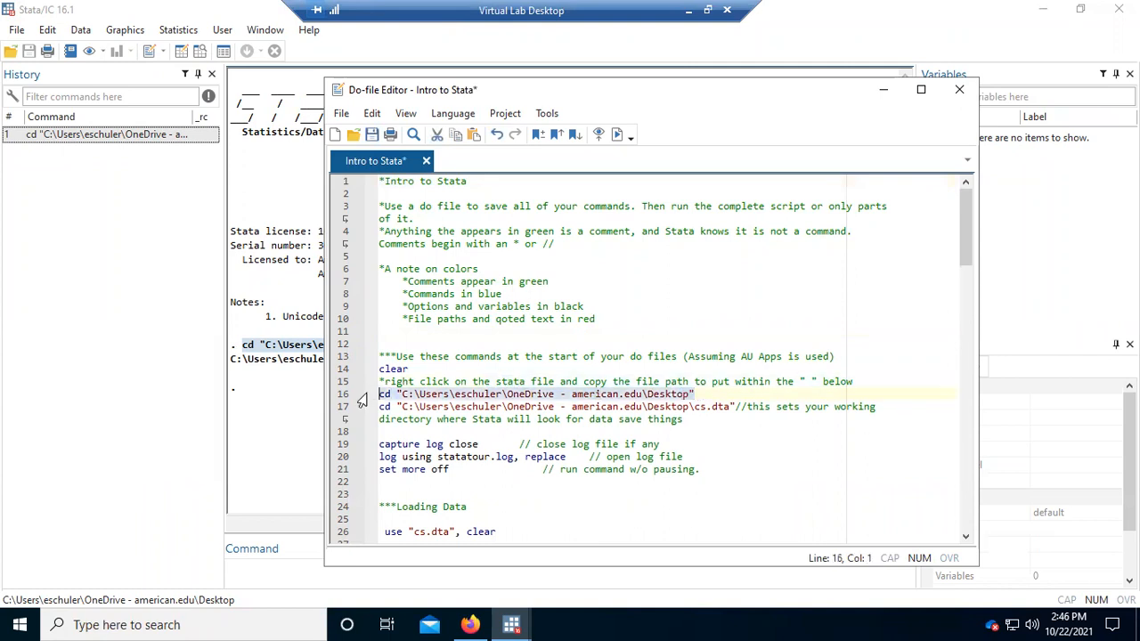
key(Delete)
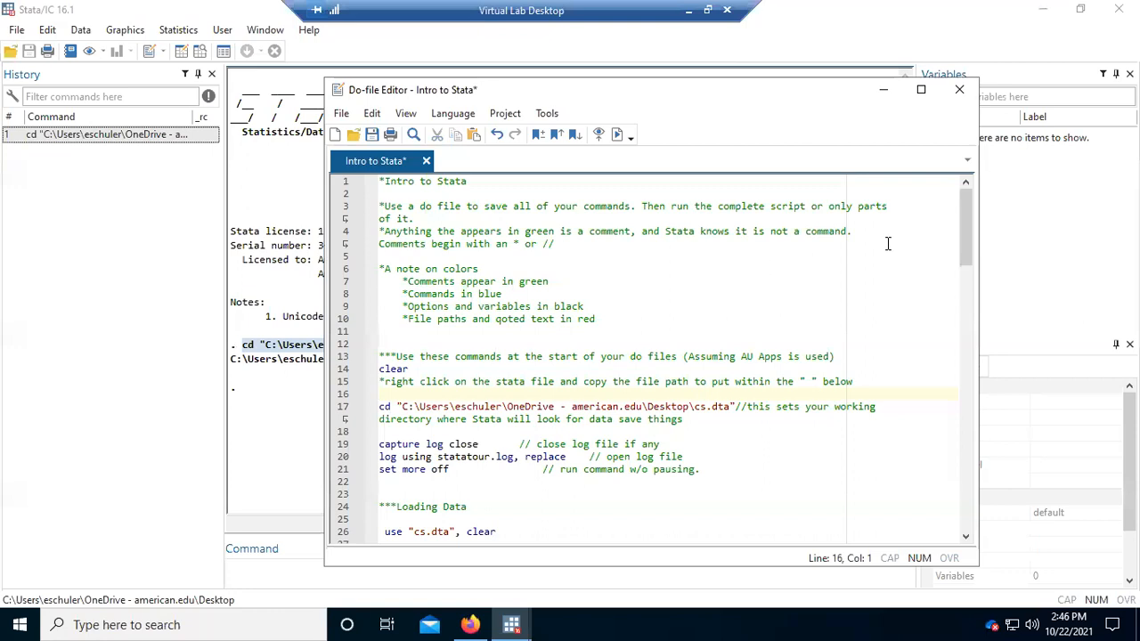
Remove \cs.dta from the existing cd command's path so it ends at Desktop, and save the do-file
click(732, 404)
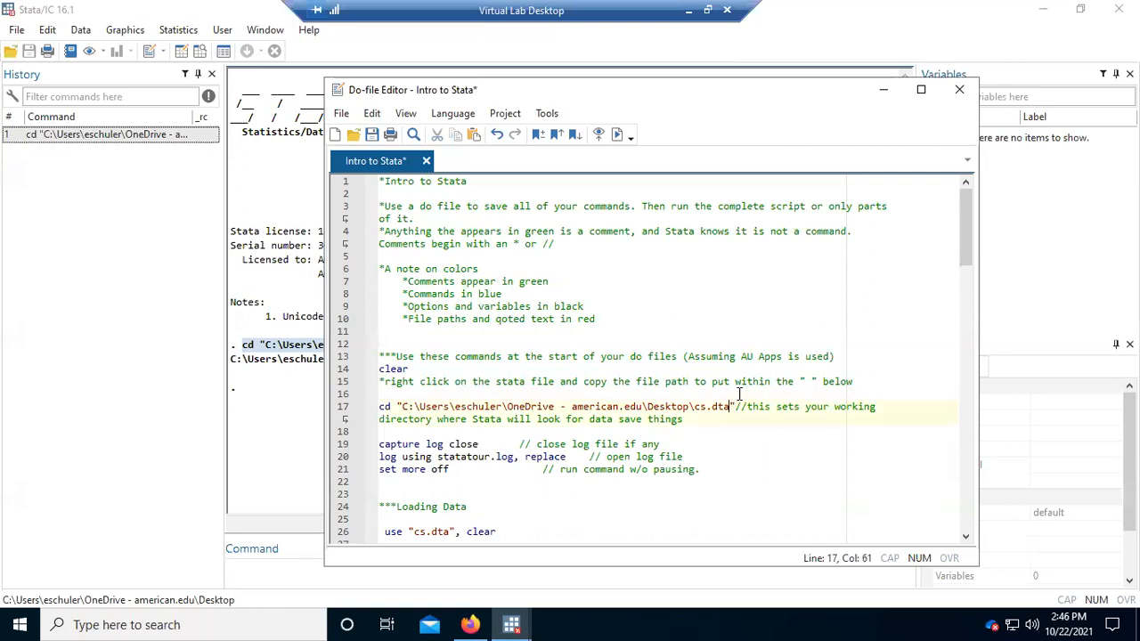
key(BackSpace)
key(BackSpace)
key(BackSpace)
key(BackSpace)
key(BackSpace)
key(BackSpace)
key(BackSpace)
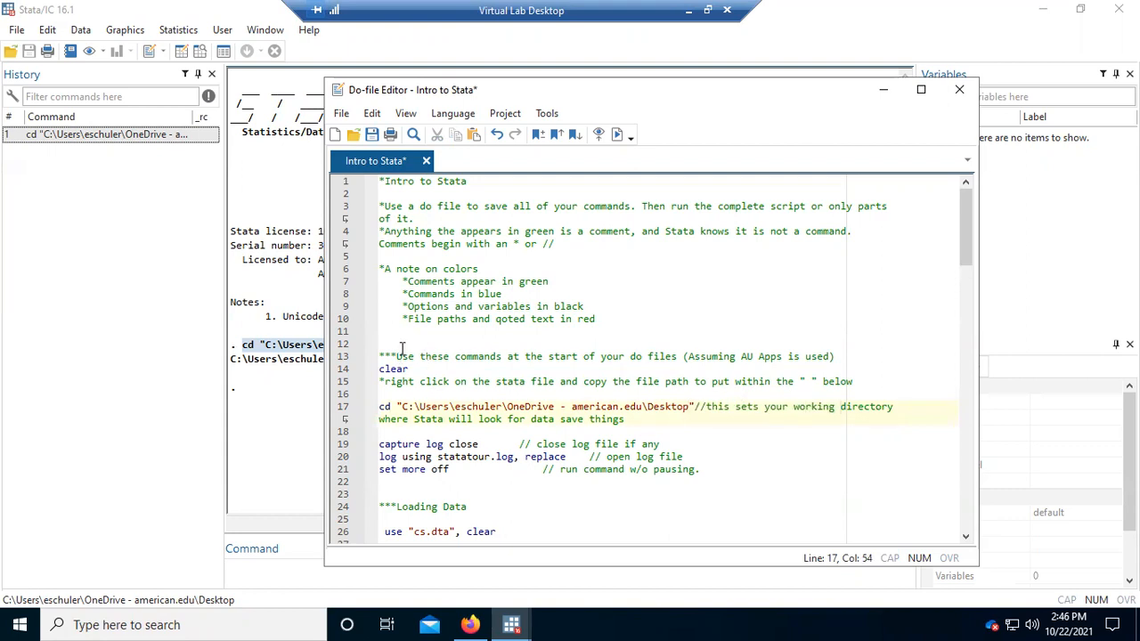
click(373, 134)
Delete the blank line above the cd command, and run only the clear command on line 14
click(412, 393)
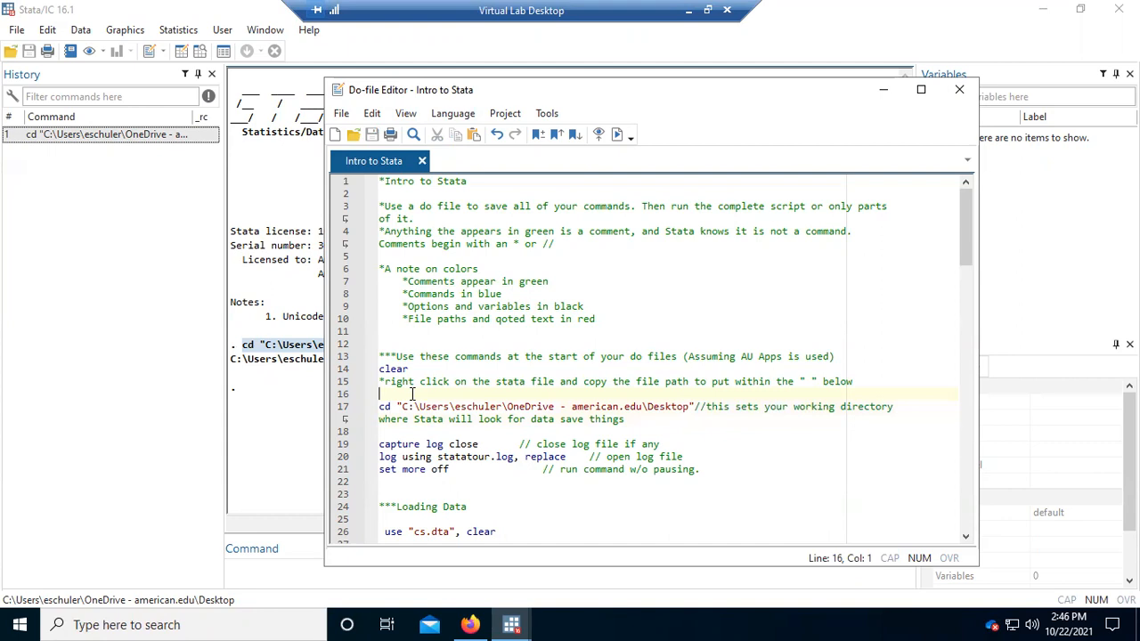
key(Delete)
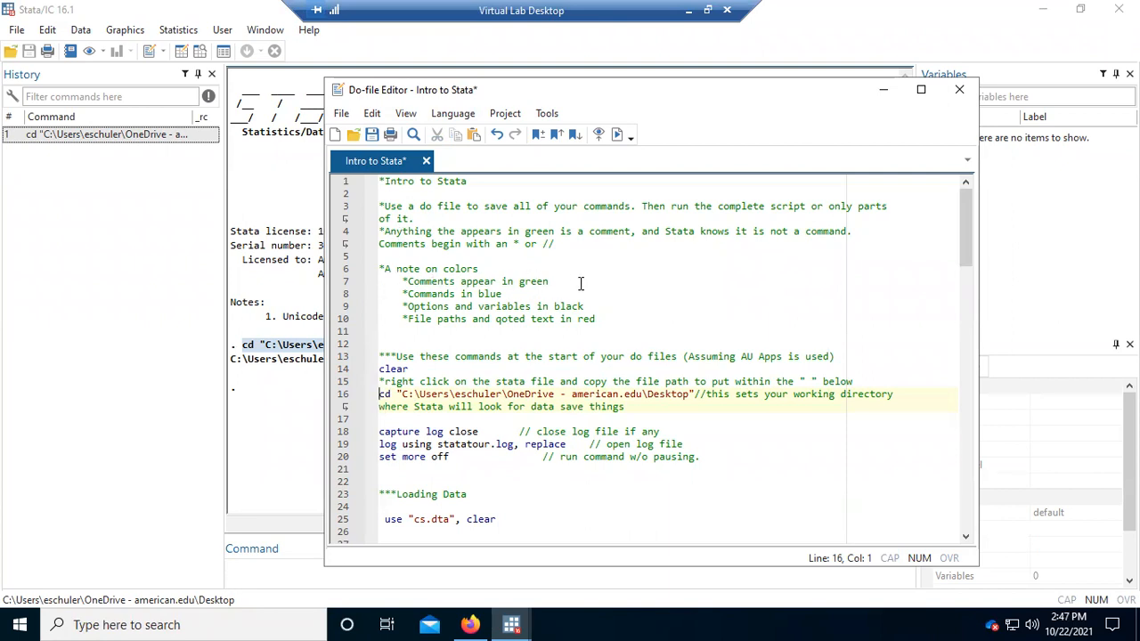
drag(412, 369, 379, 369)
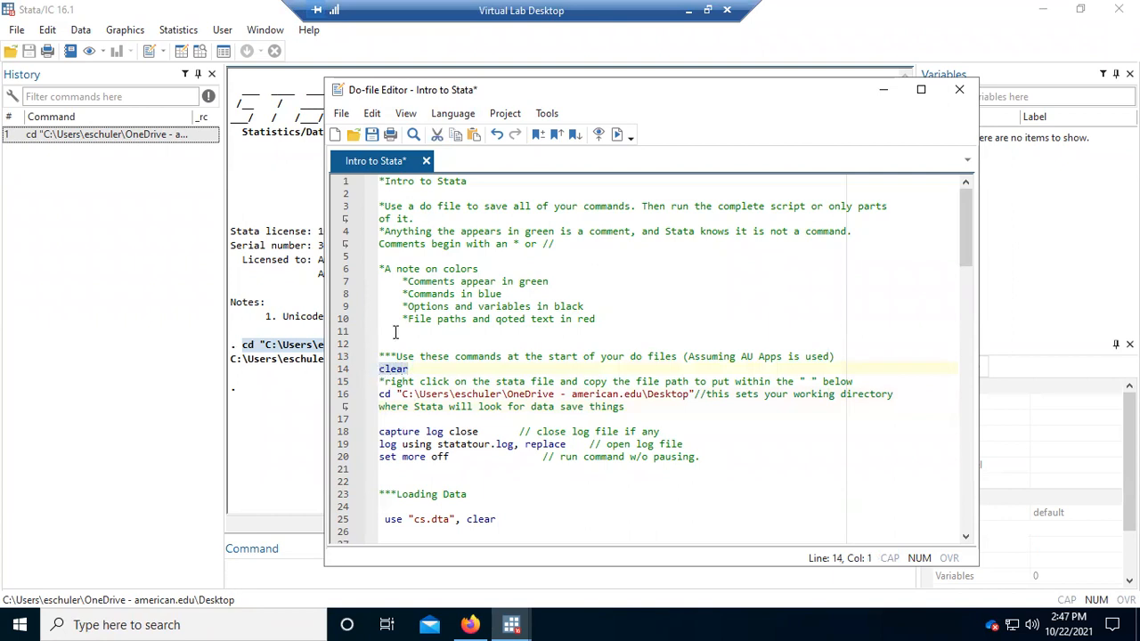
click(616, 134)
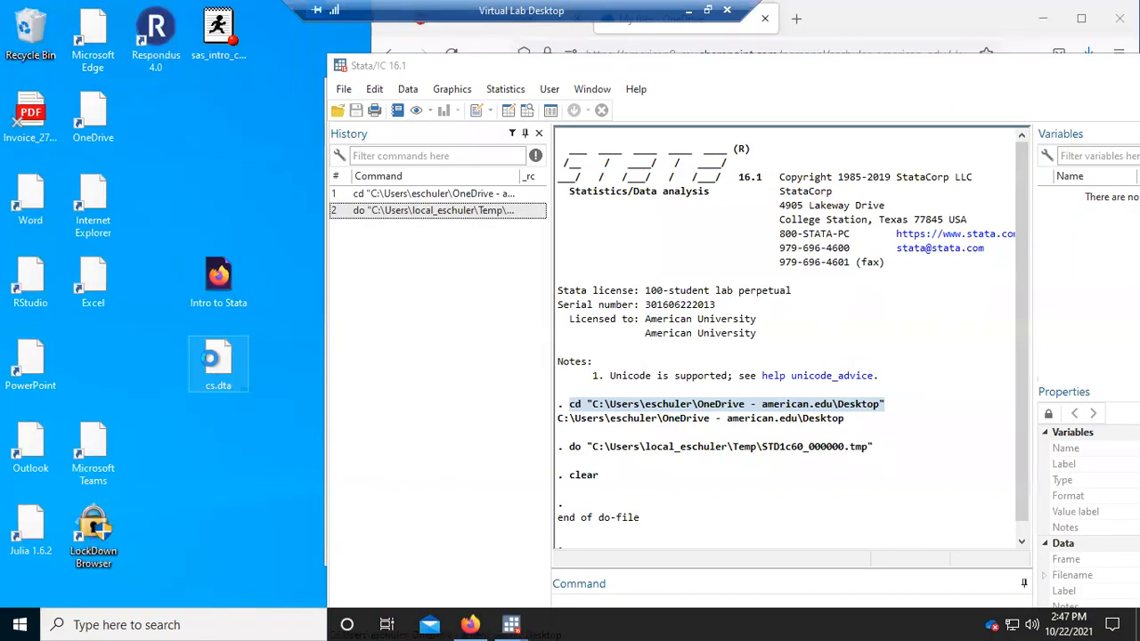
Check the file location in the properties of cs.dta on the desktop, and close the properties
right_click(210, 358)
click(245, 348)
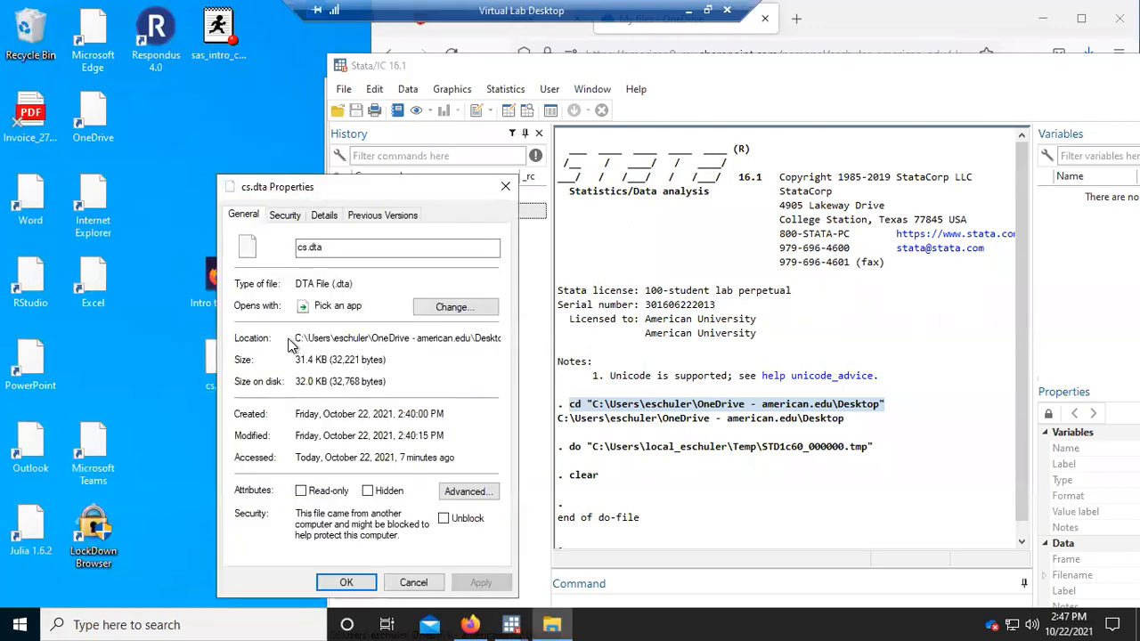
drag(297, 339, 530, 340)
click(505, 186)
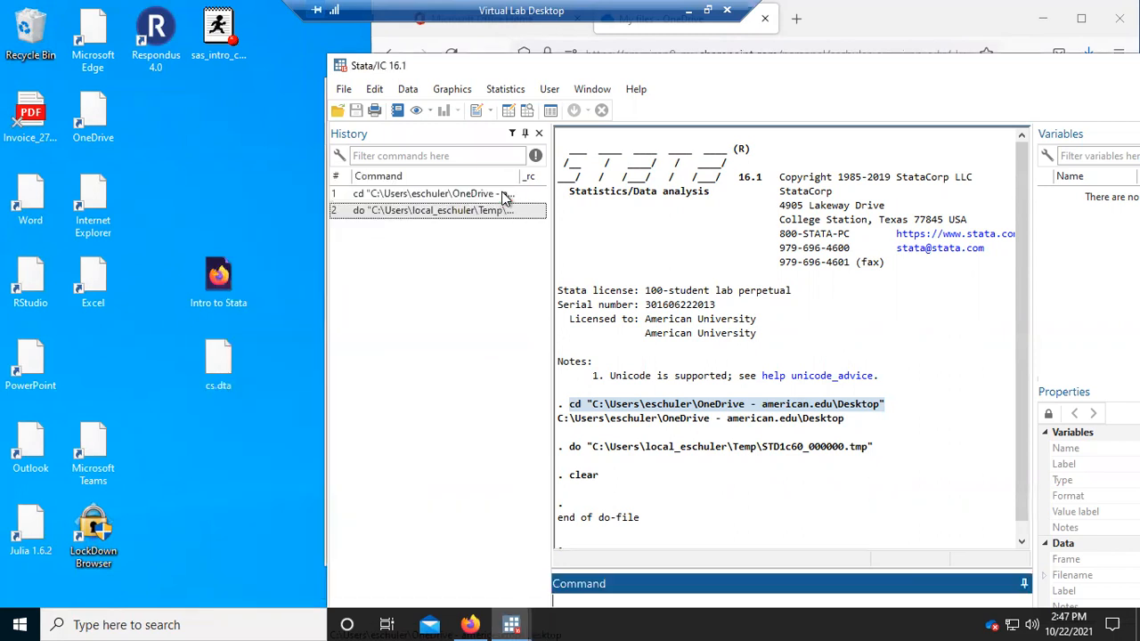
Bring back the Intro to Stata do-file and move the Do-file Editor aside so the Stata results show beside it
drag(813, 76, 602, 73)
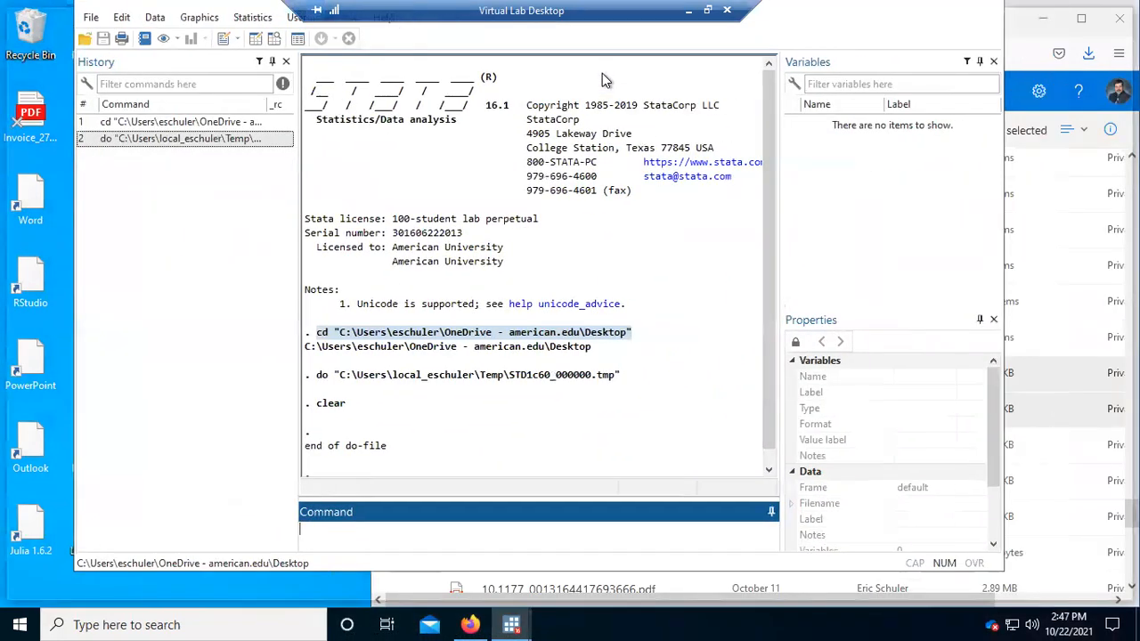
mouse_move(511, 624)
click(587, 564)
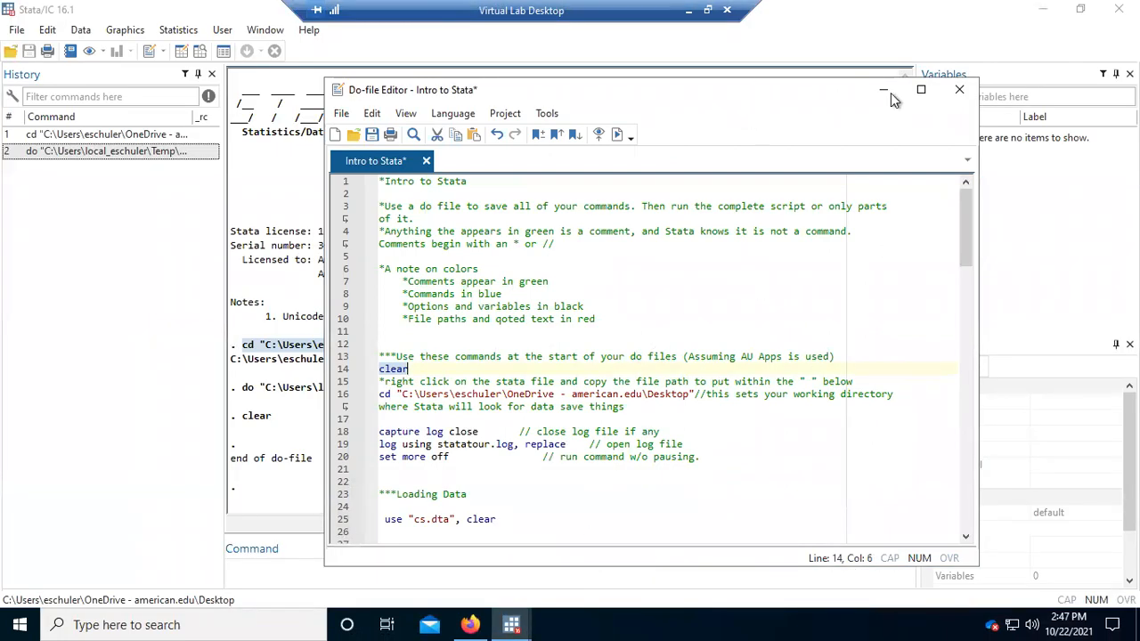
drag(846, 96, 834, 68)
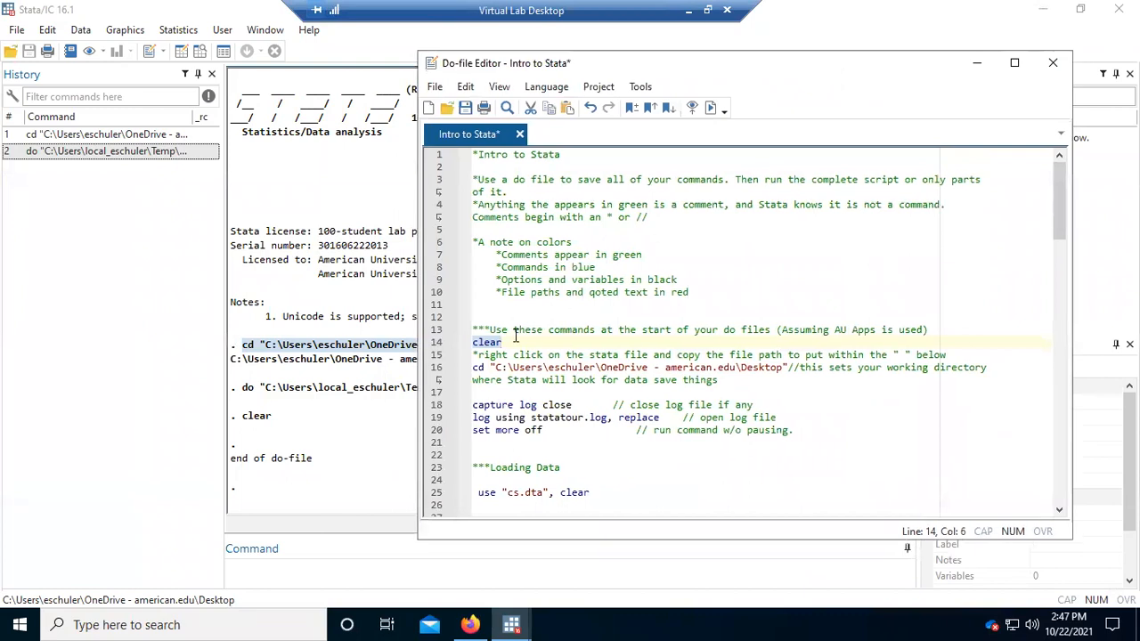
Try to run the cd command on line 16 of the do-file, and bring the Stata results to the front
drag(789, 367, 403, 367)
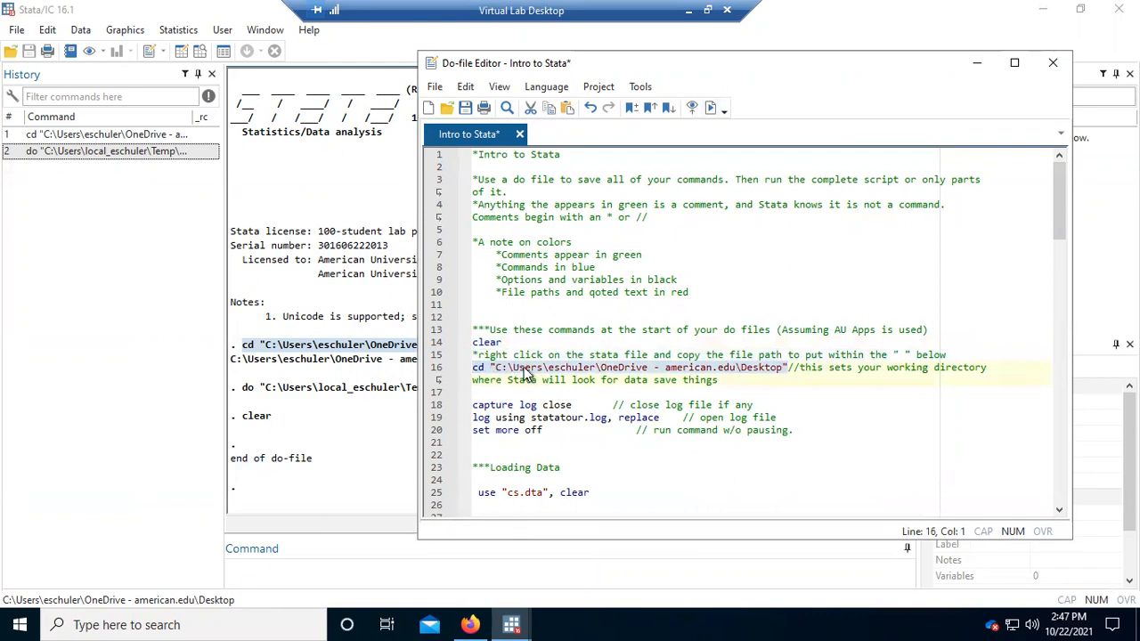
click(711, 108)
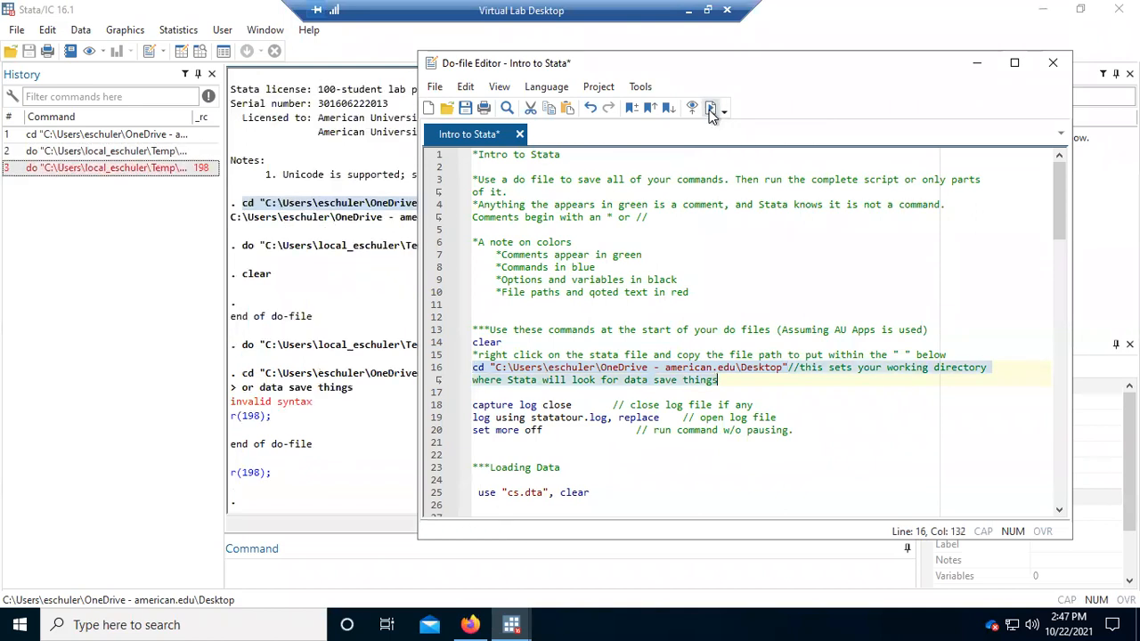
click(299, 394)
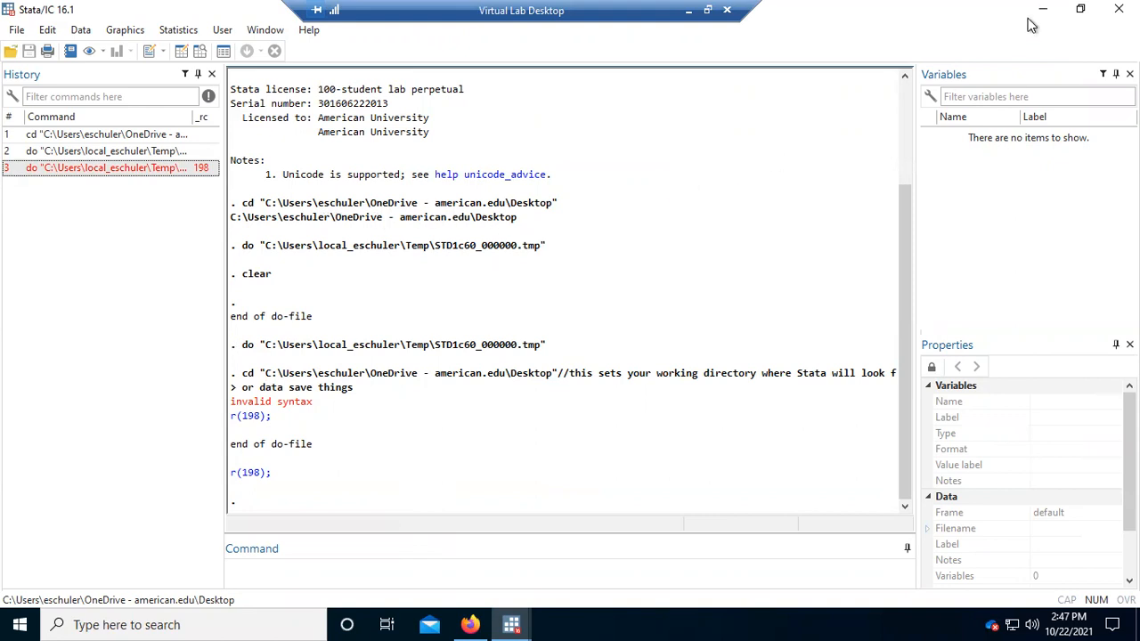
click(1056, 11)
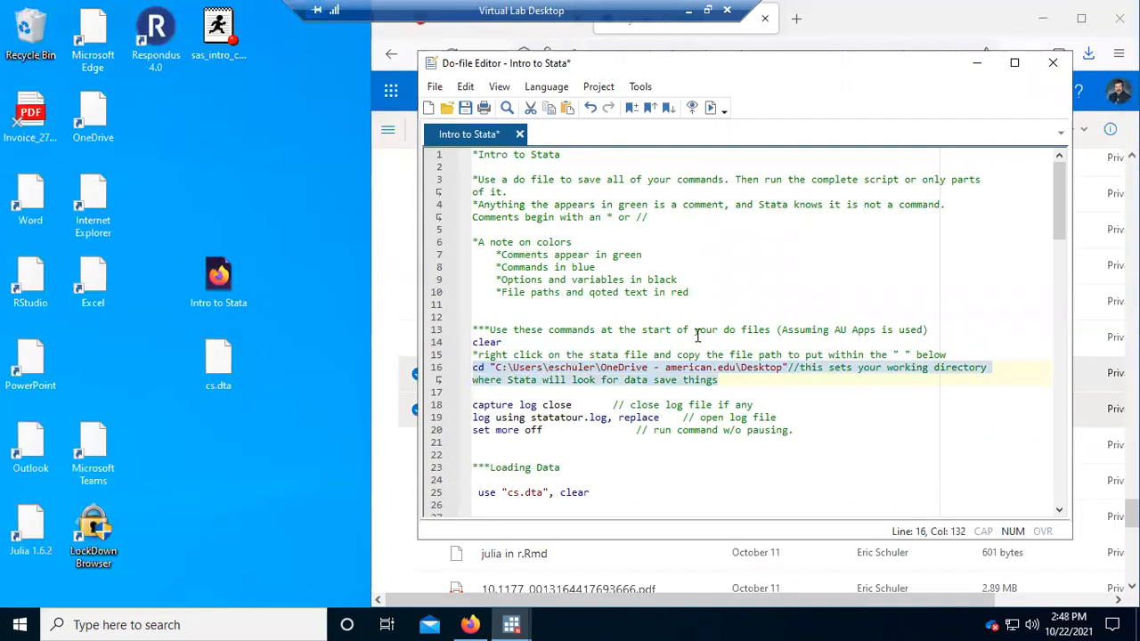
click(640, 392)
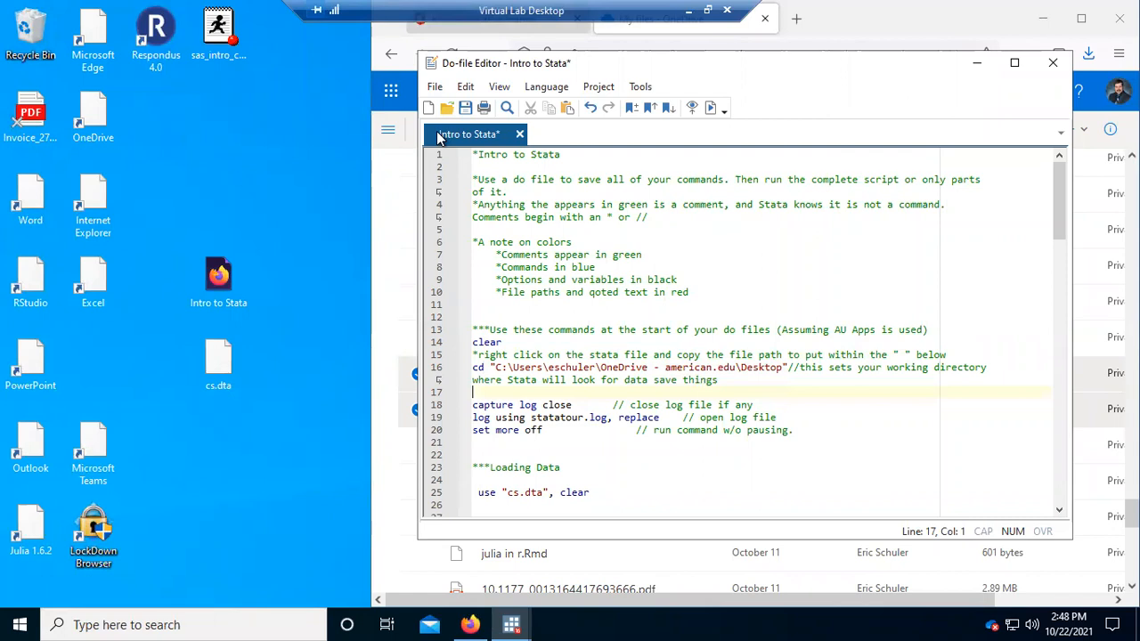
click(512, 624)
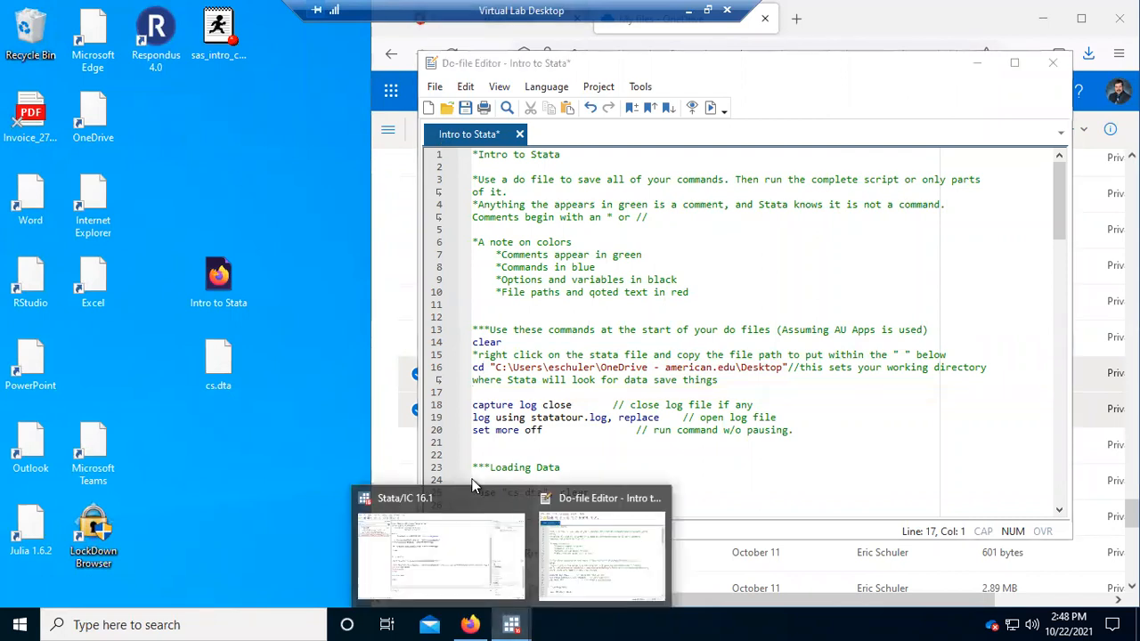
click(442, 558)
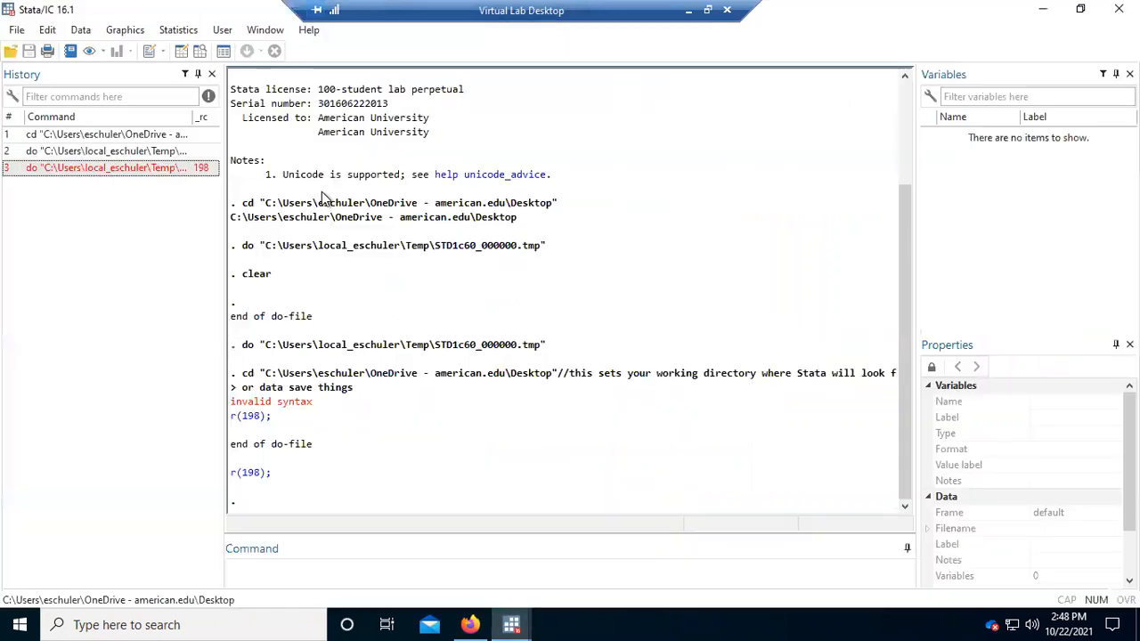
click(223, 31)
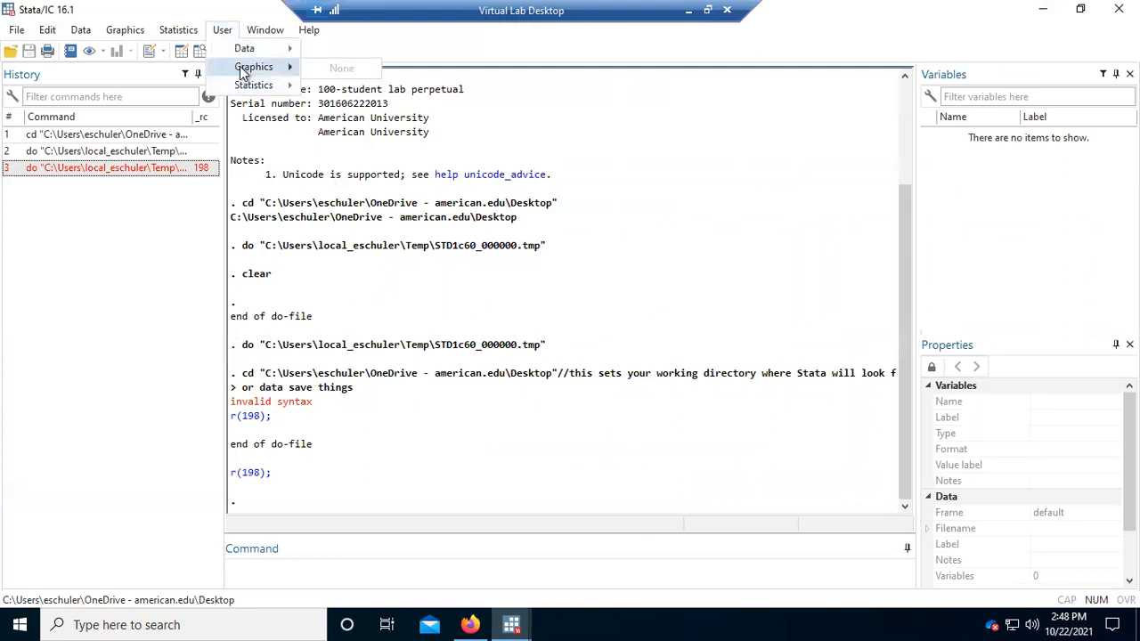
mouse_move(265, 30)
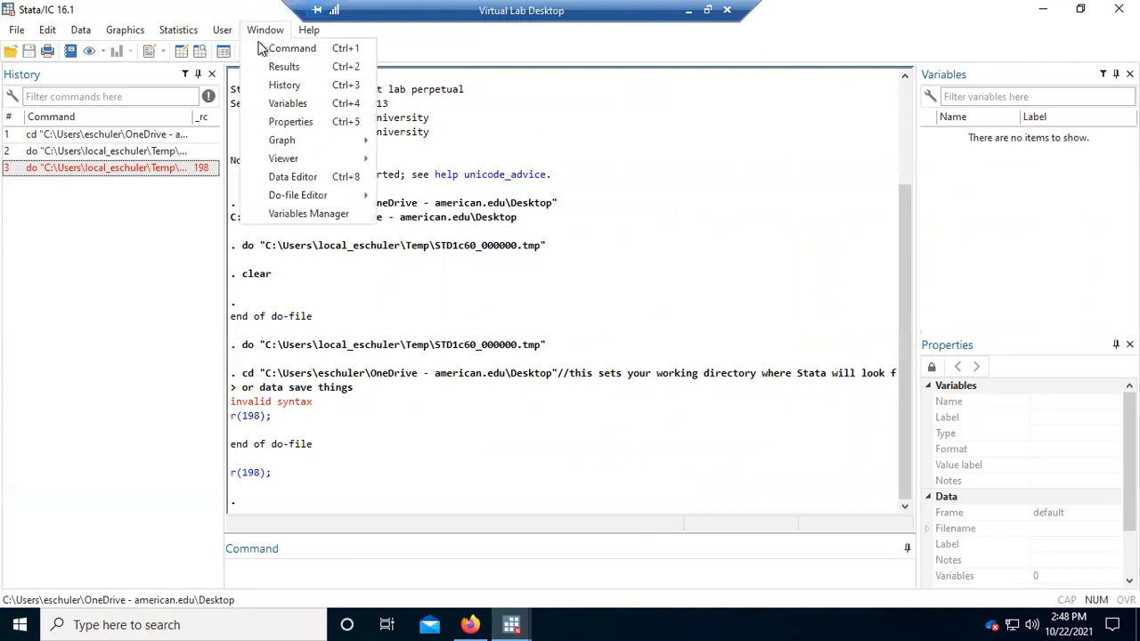
mouse_move(280, 196)
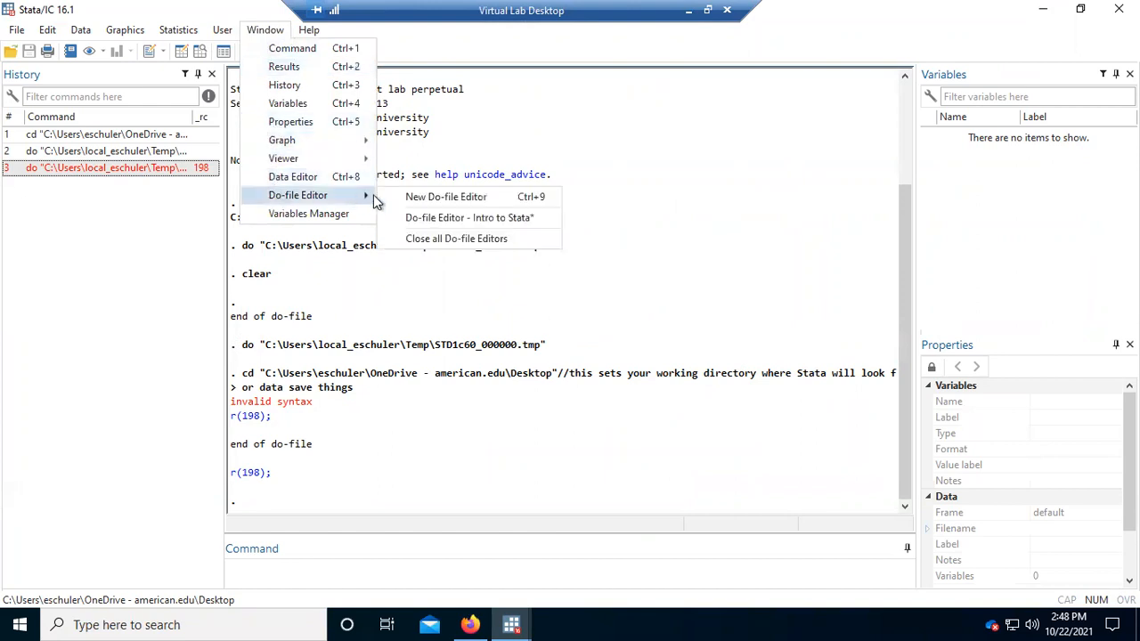
click(427, 204)
Look at the overall color scheme choices in Stata's general preferences, and close the preferences without changing anything
click(50, 29)
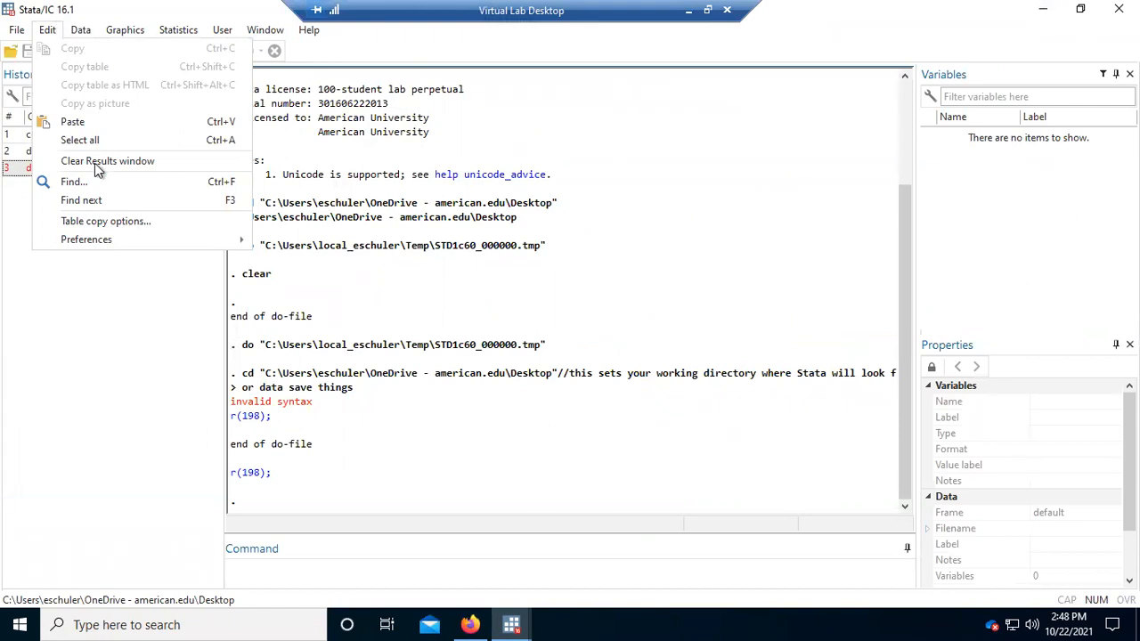
mouse_move(80, 242)
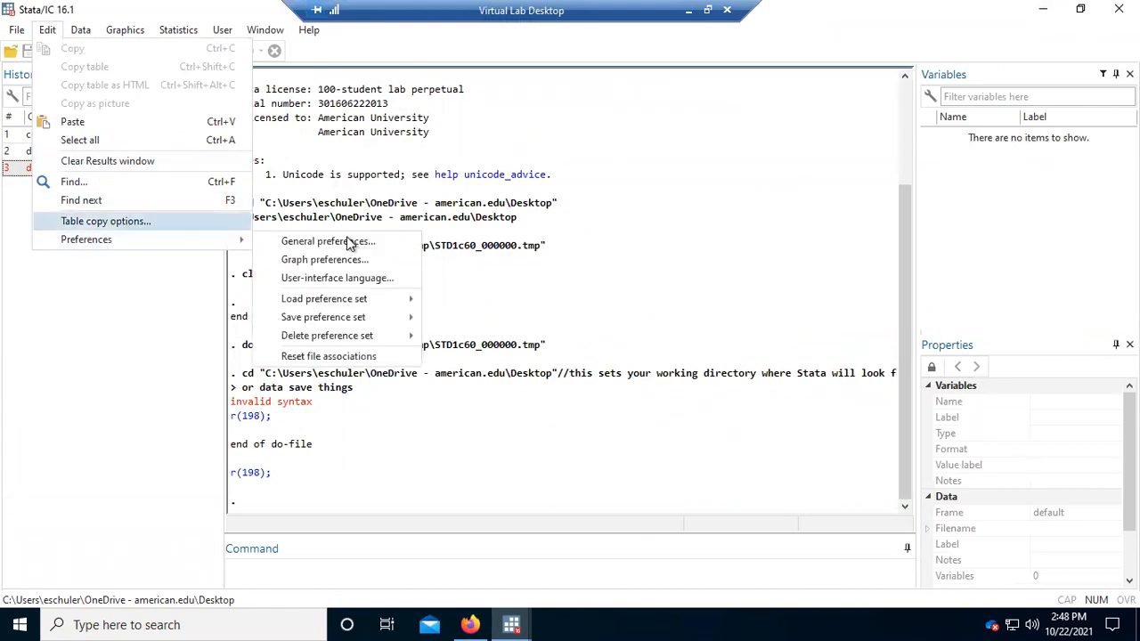
click(371, 241)
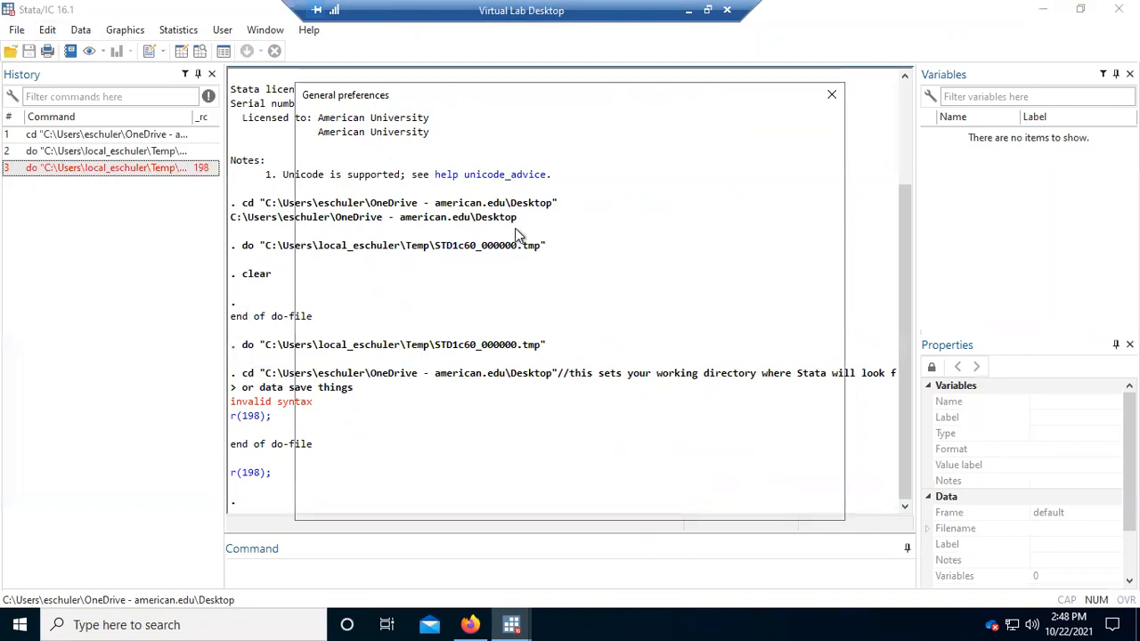
click(515, 148)
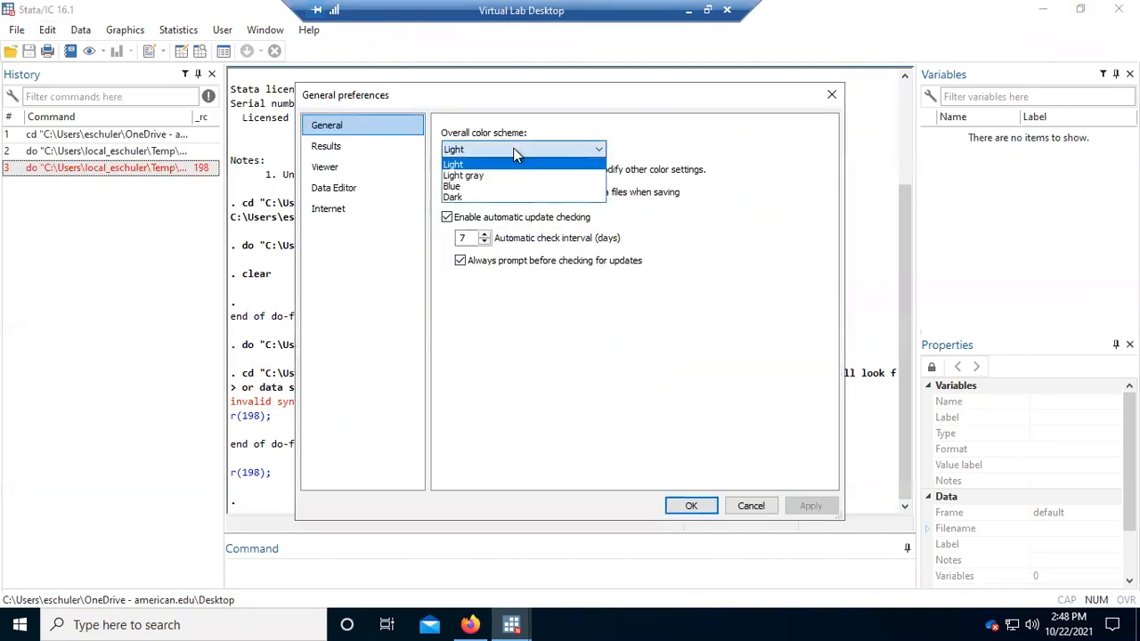
click(693, 171)
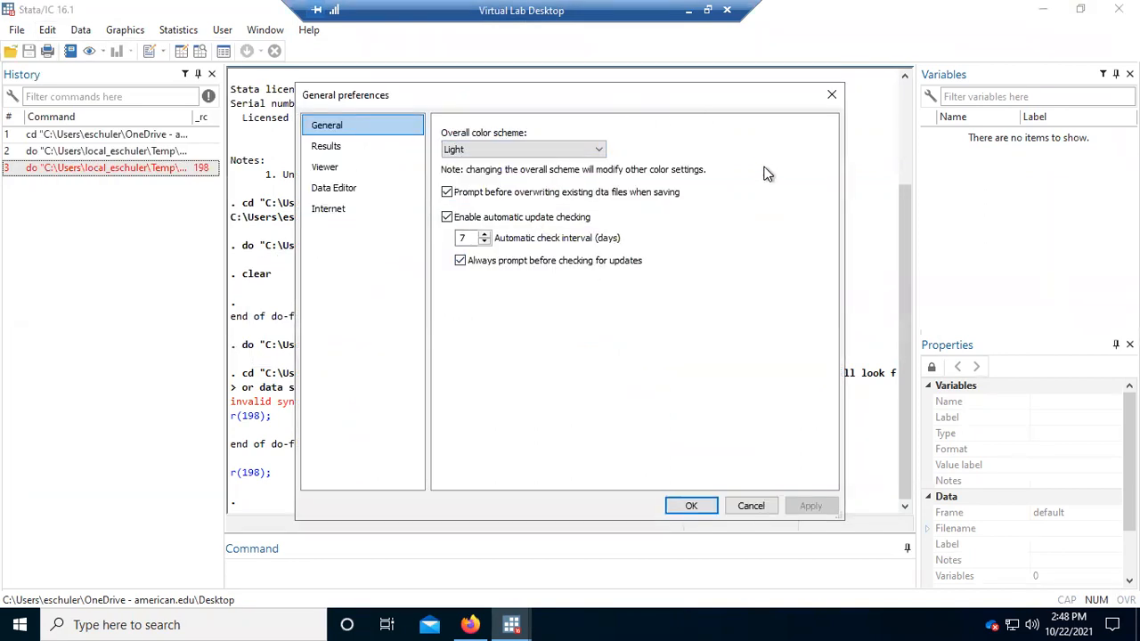
click(830, 97)
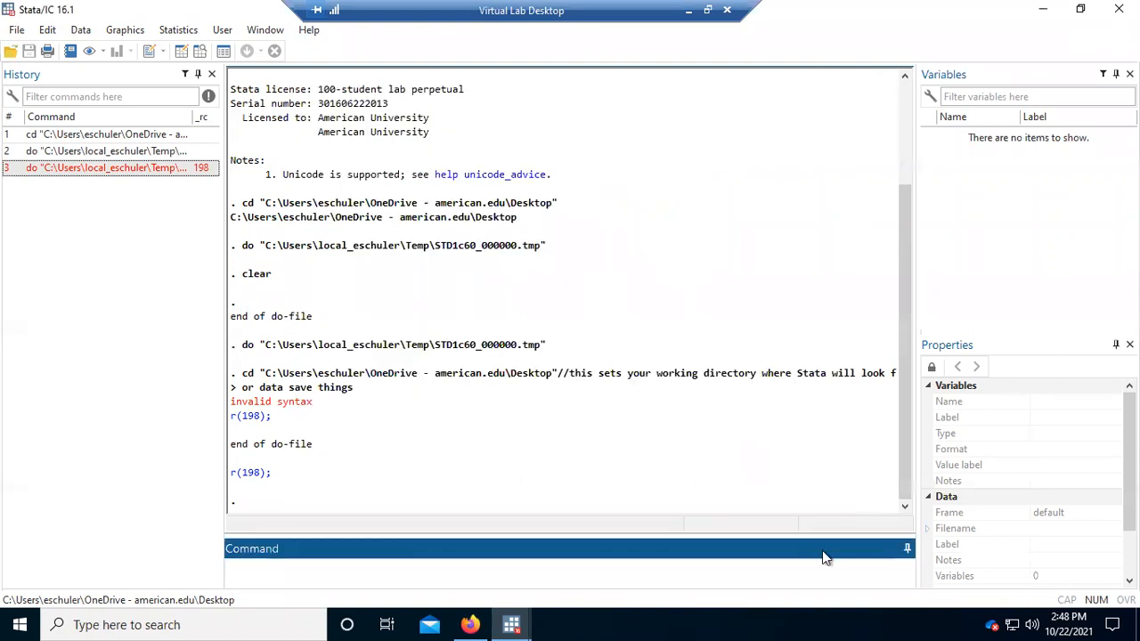
Tile the main Stata window and the Do-file Editor side by side, with History closed and the results area widened
drag(784, 13, 0, 271)
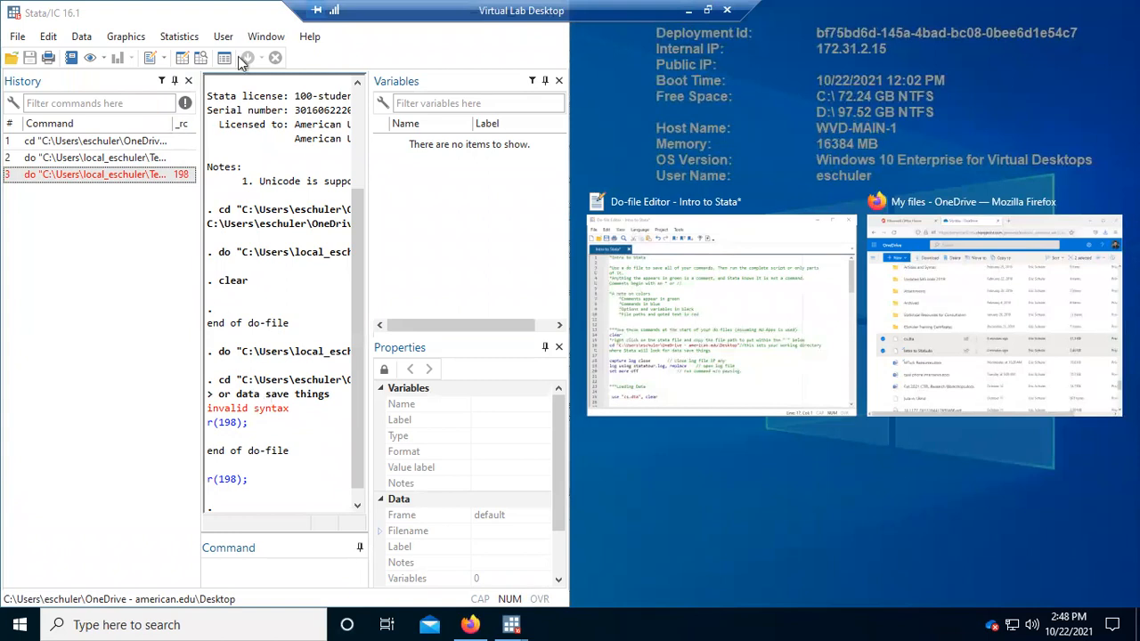
click(186, 82)
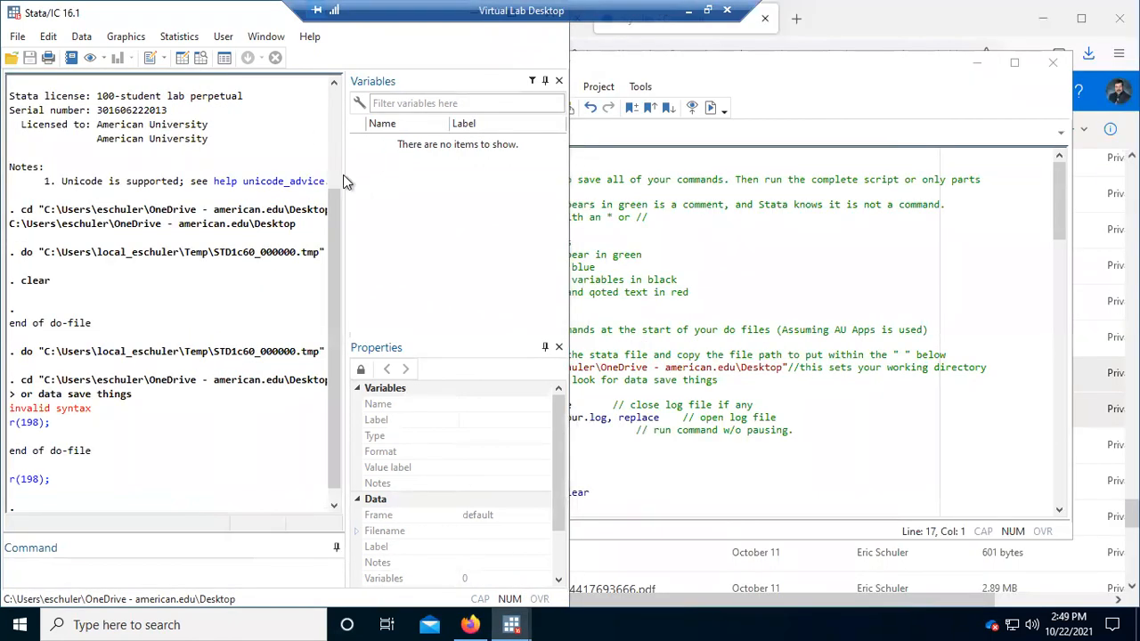
drag(347, 176, 457, 188)
drag(769, 215, 767, 210)
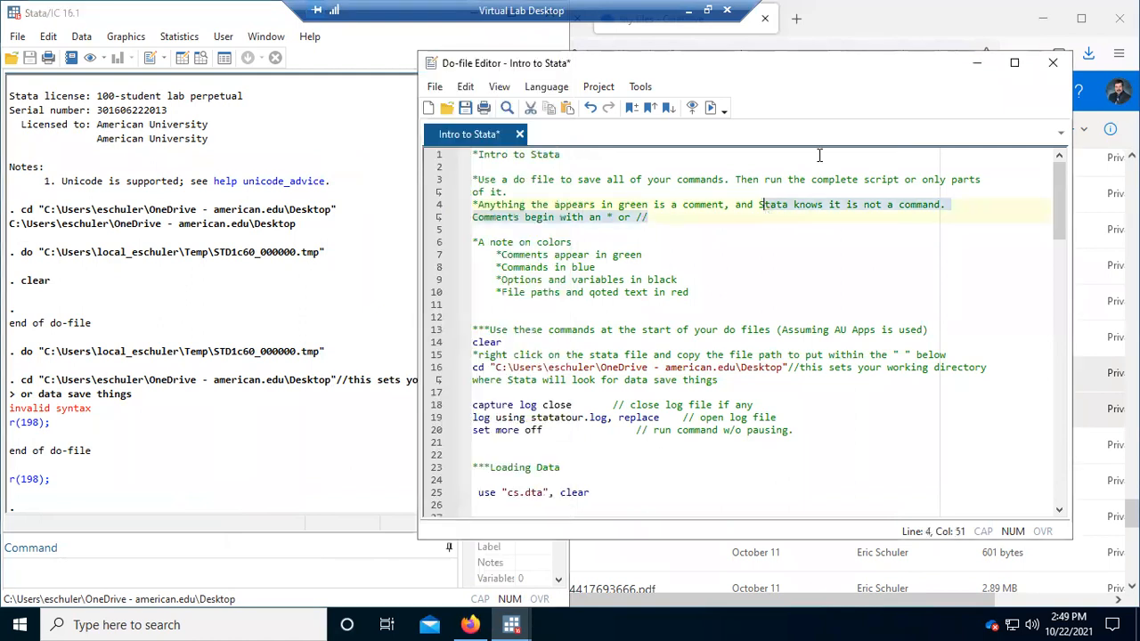
drag(901, 63, 1139, 274)
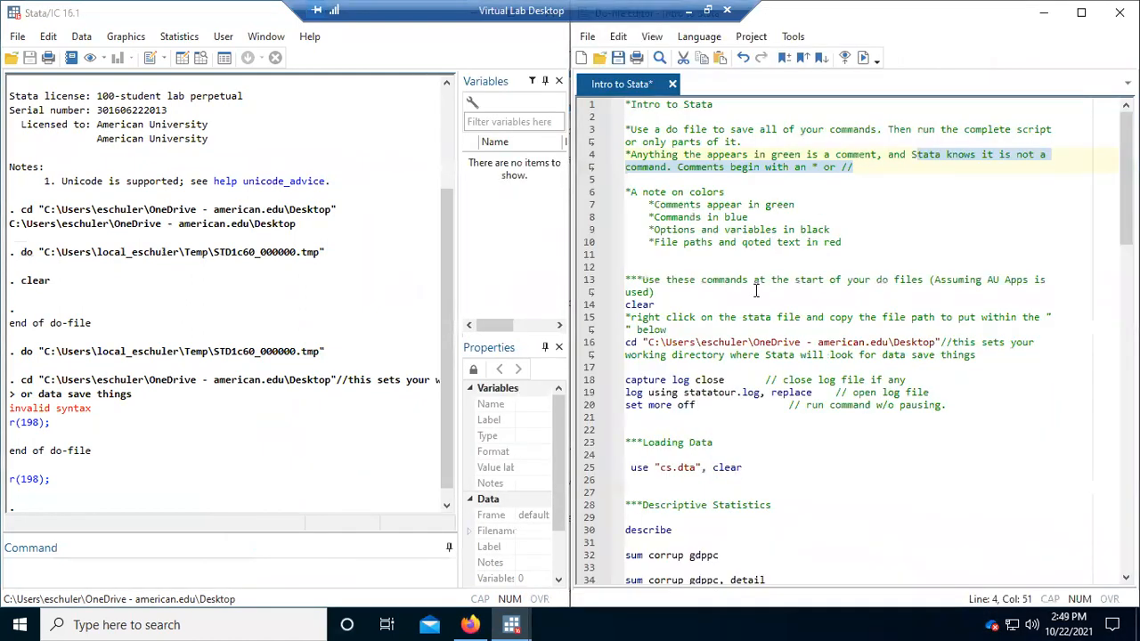
Run only do-file lines 17 to 20, which close any open log, start statatour.log with replace, and set more off
click(647, 367)
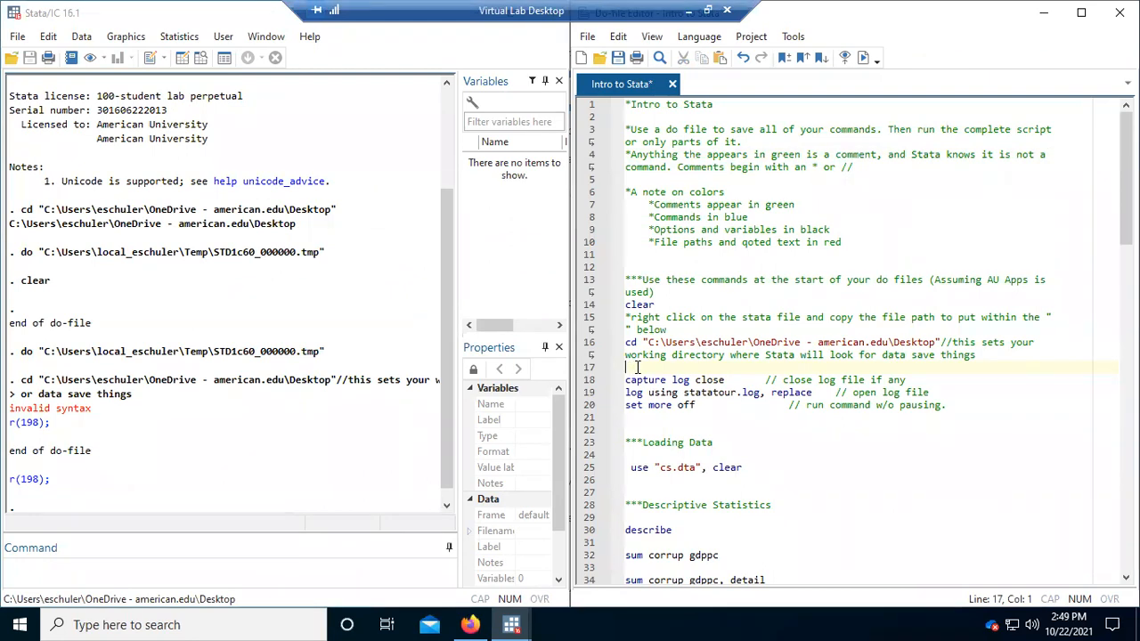
drag(630, 367, 781, 416)
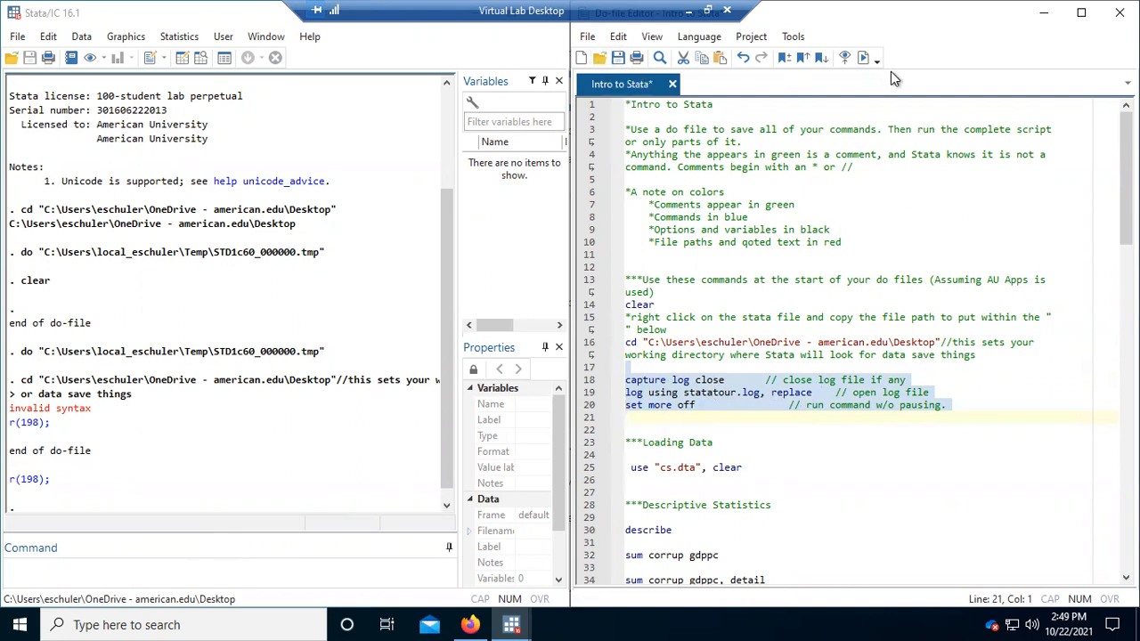
click(863, 59)
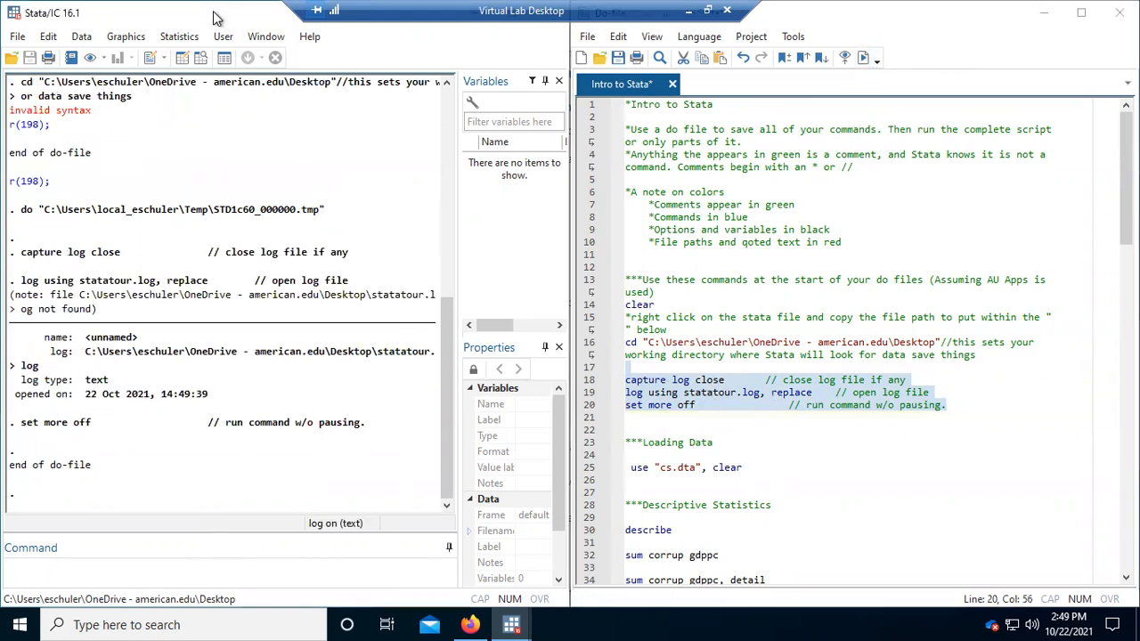
Move the Stata window aside to check the desktop for the statatour log file, and restore the side-by-side layout
drag(214, 12, 652, 87)
drag(81, 381, 207, 463)
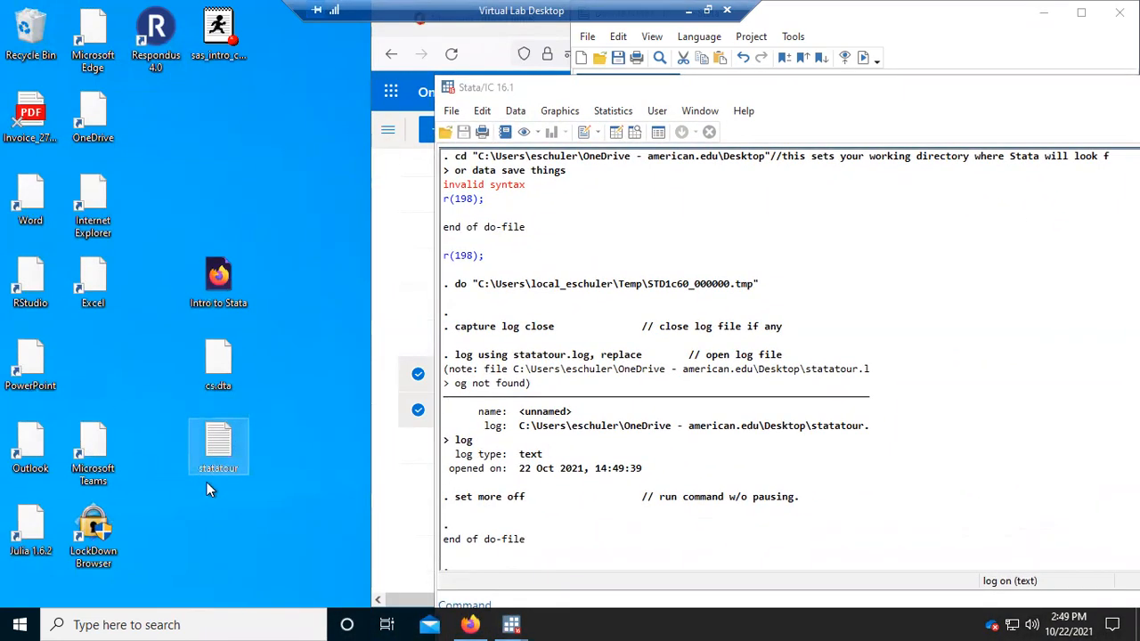
drag(850, 86, 2, 189)
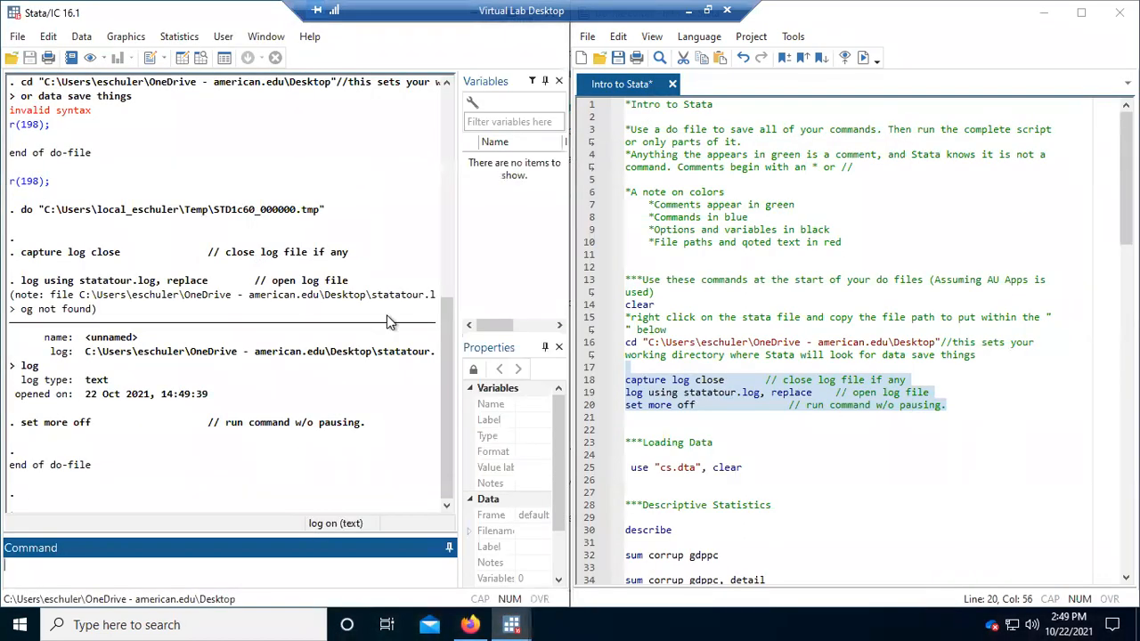
Load the dataset by running the use "cs.dta", clear command on line 25 of the do-file
click(910, 451)
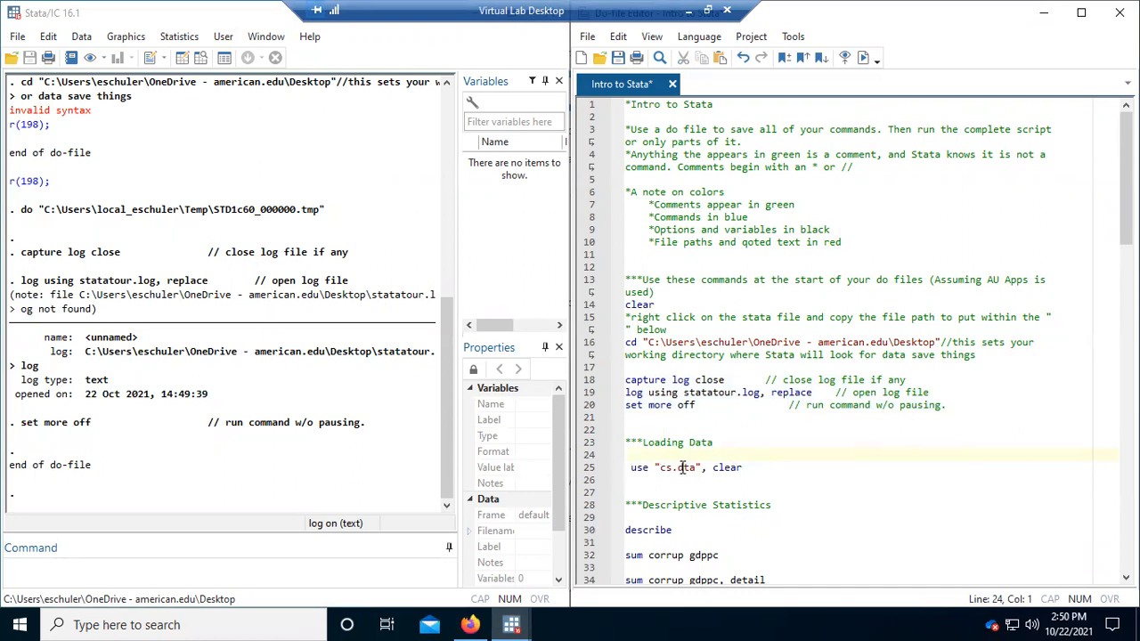
drag(701, 467, 655, 470)
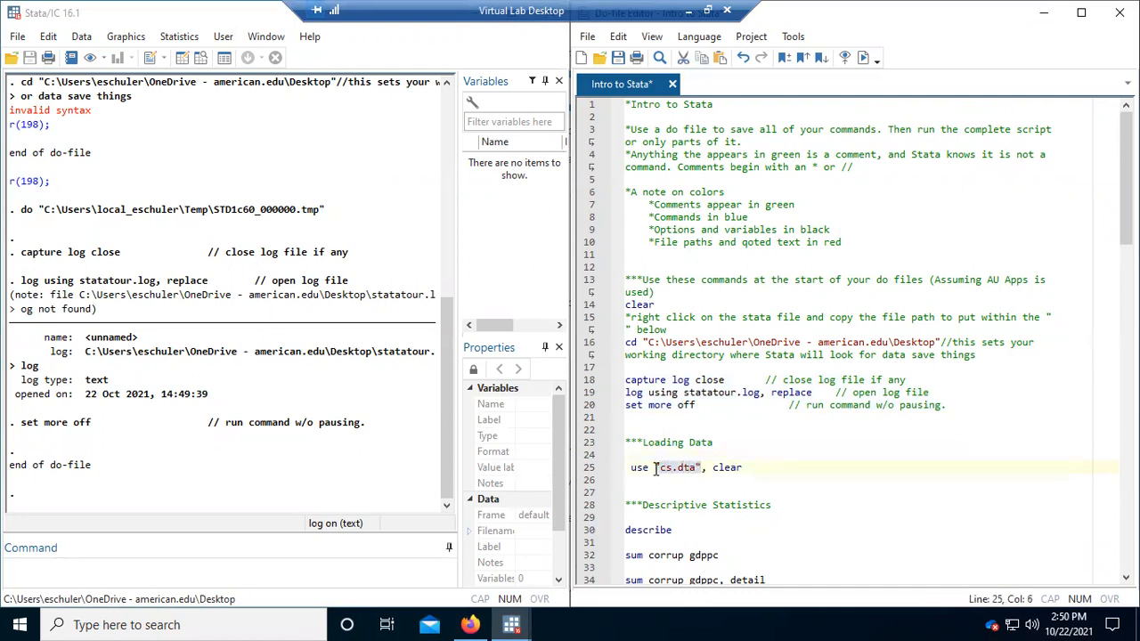
double_click(720, 468)
drag(703, 469, 702, 474)
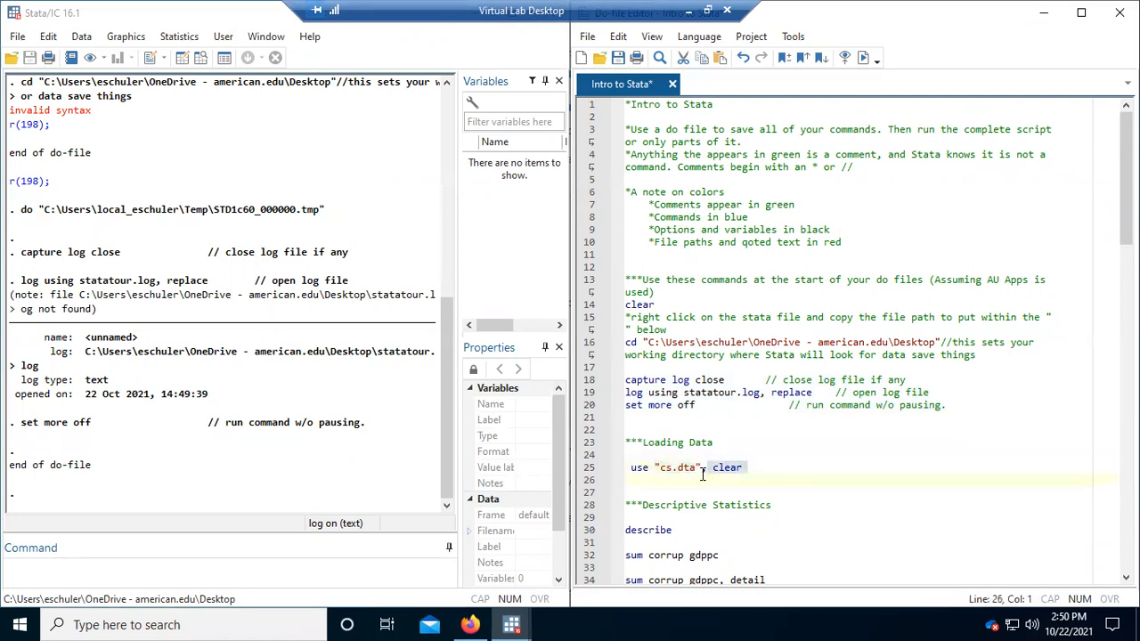
triple_click(706, 470)
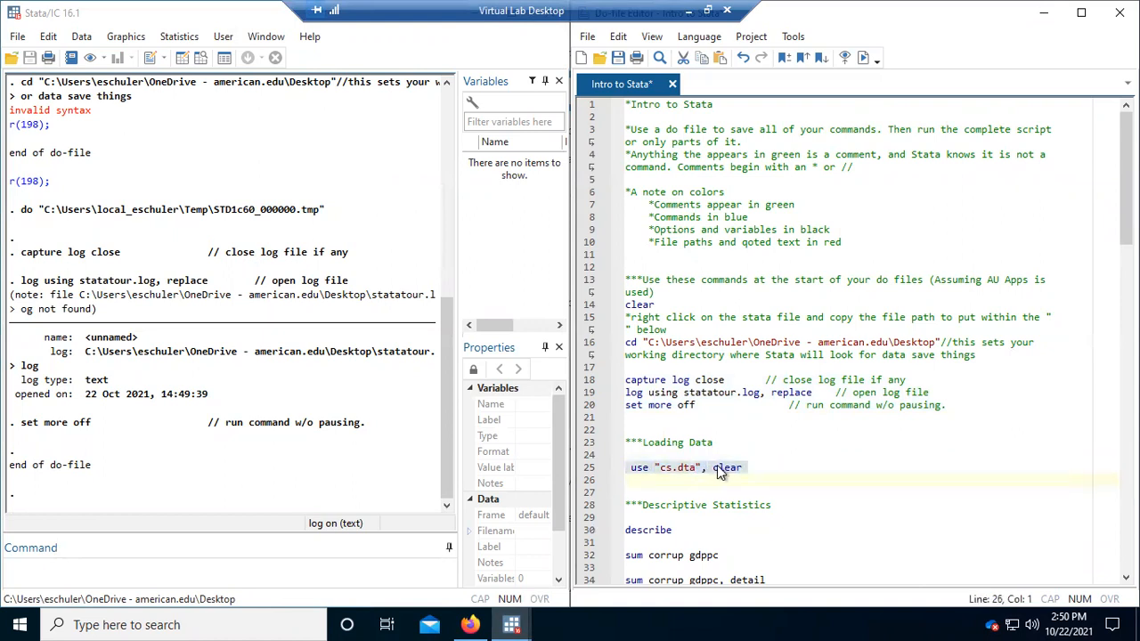
click(746, 469)
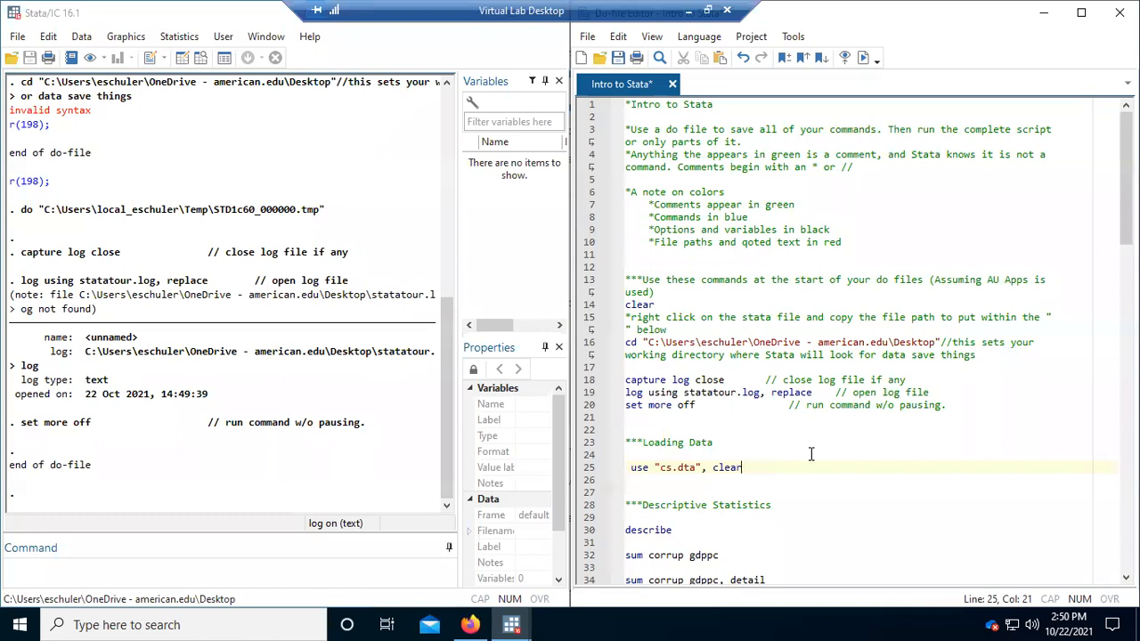
click(862, 58)
Maximize the main Stata window, widen the variable list to show the labels, and open cs.dta in the Data Editor's browse mode
drag(236, 15, 445, 5)
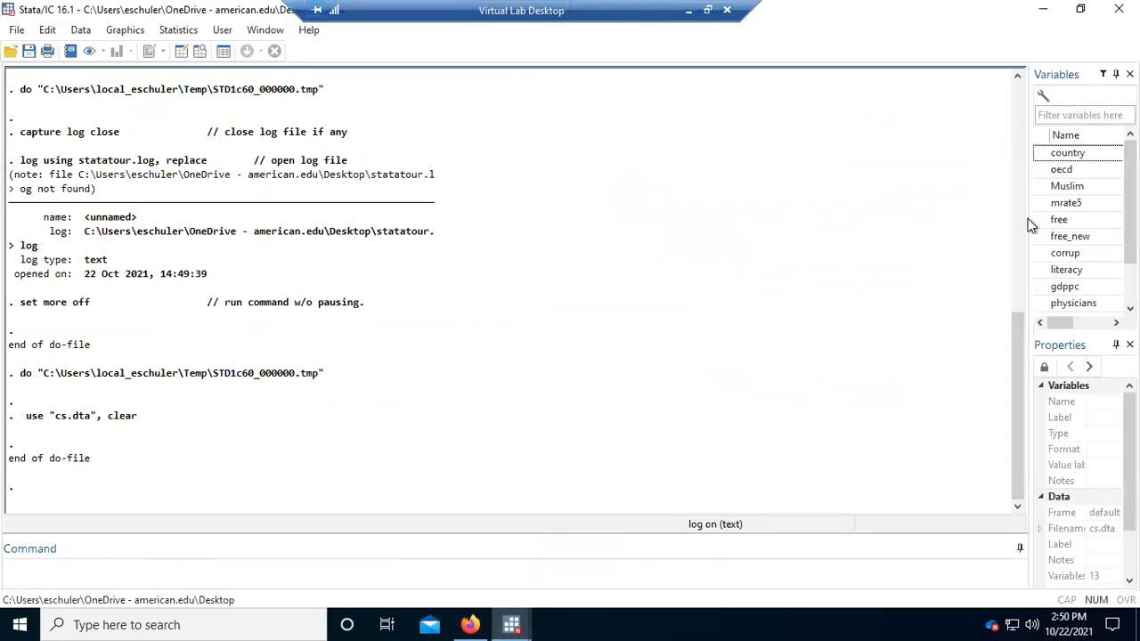
drag(1026, 218, 677, 223)
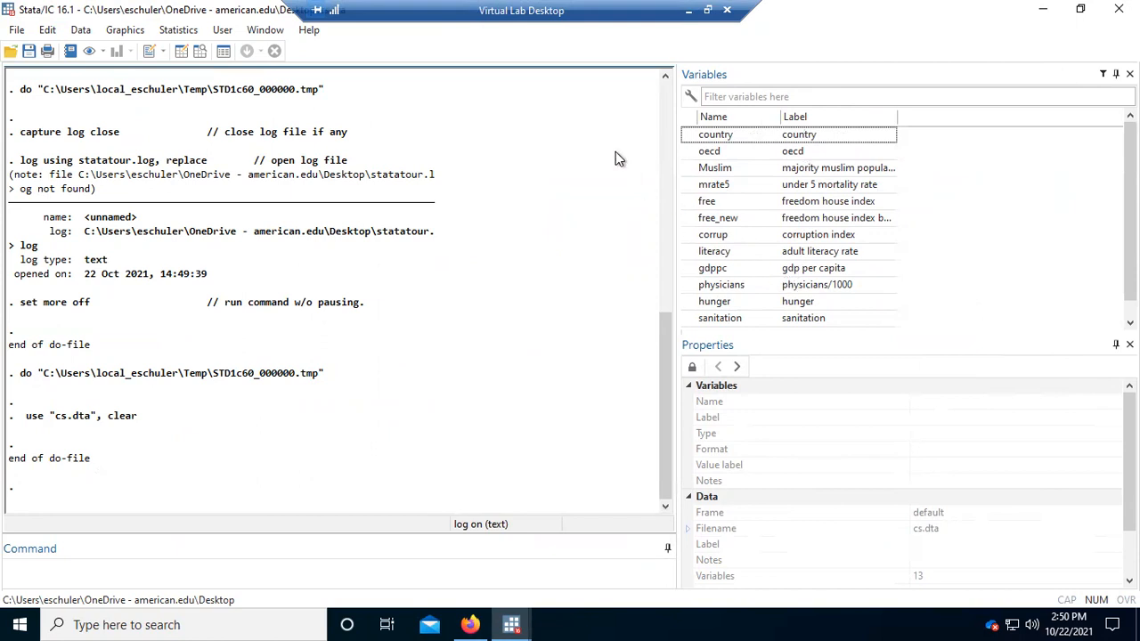
click(201, 53)
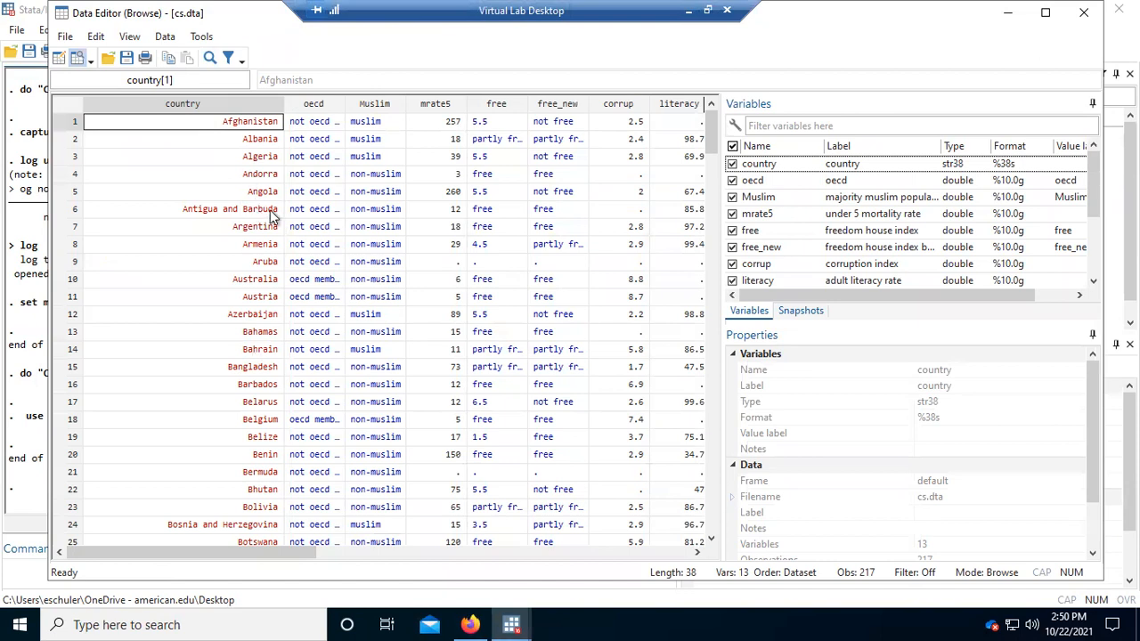
Examine the underlying values of oecd, free and free_new in the data browser, and the remaining variables through f_adlit~2000
click(314, 125)
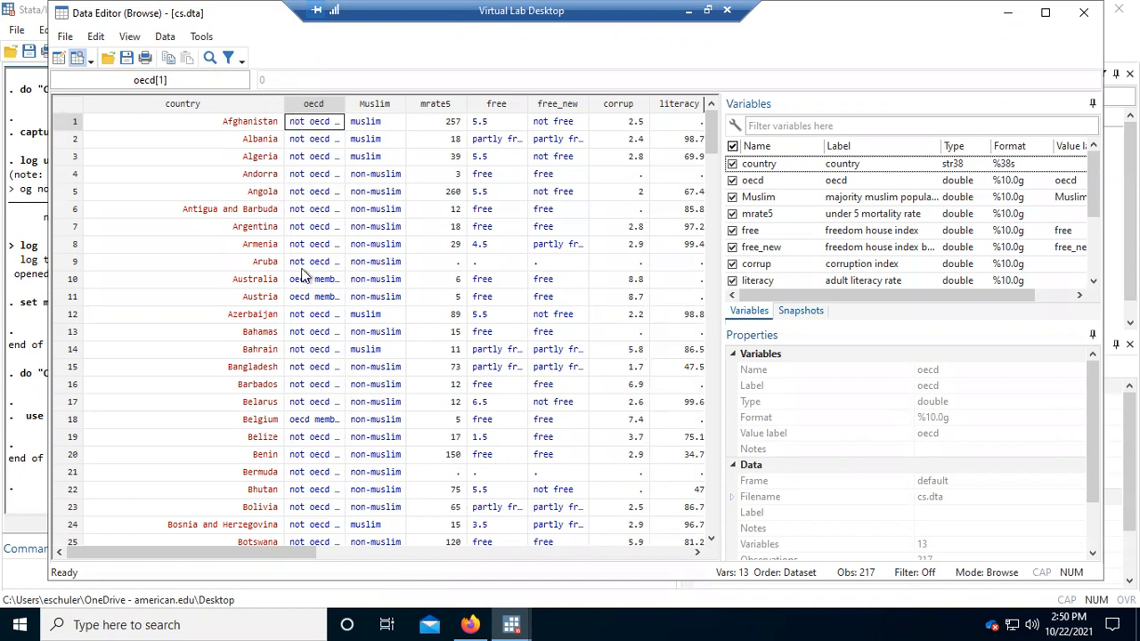
click(305, 300)
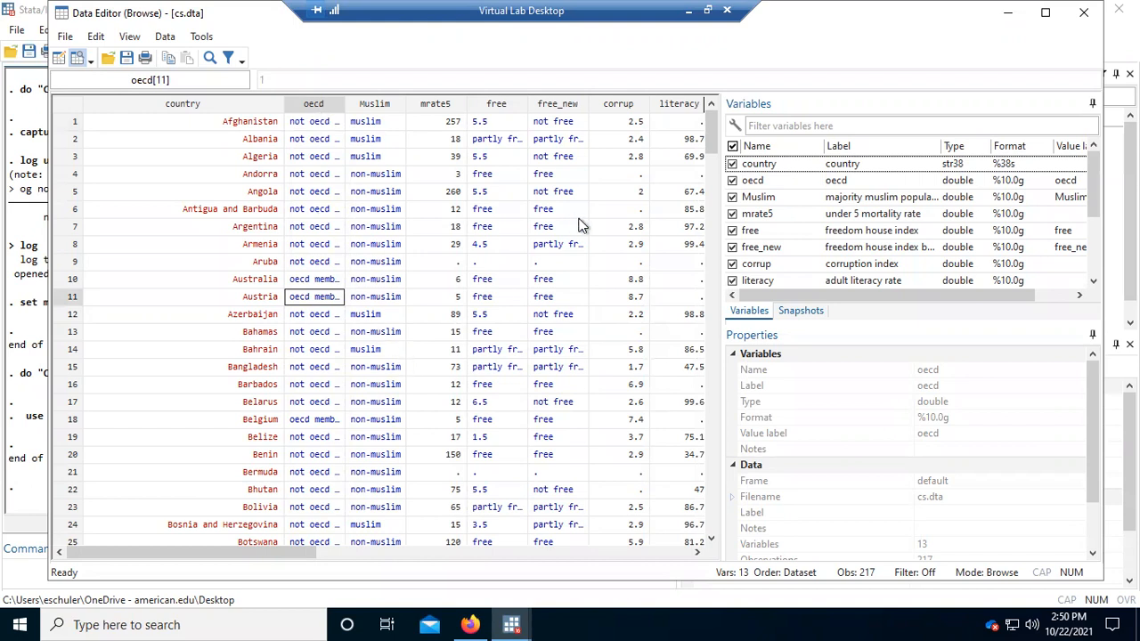
click(494, 178)
click(555, 185)
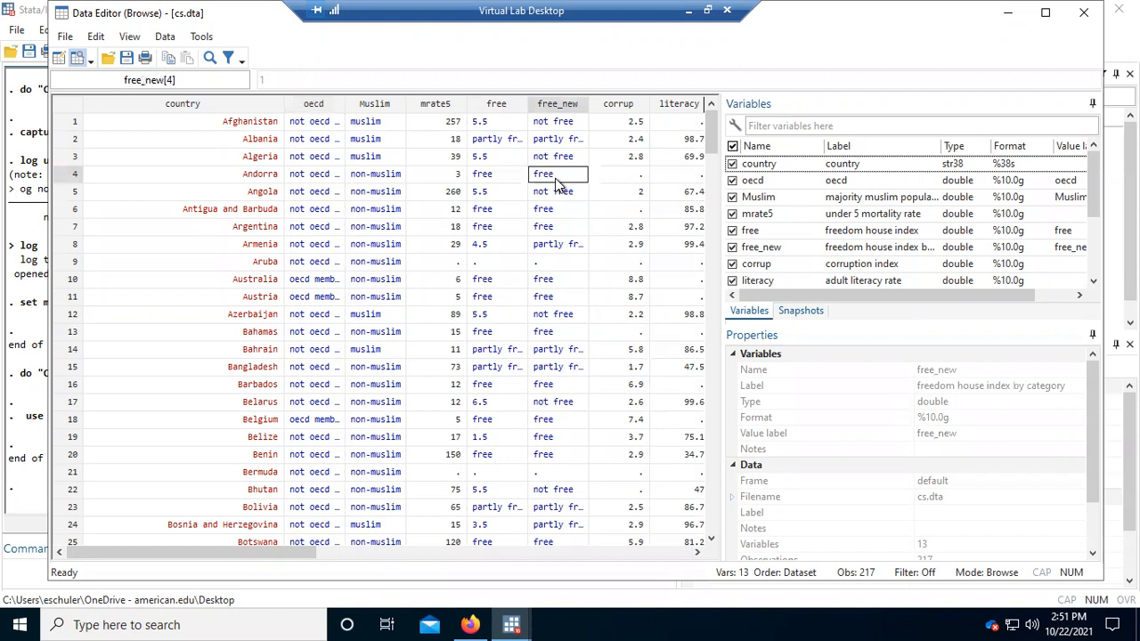
scroll(557, 183, right, 10)
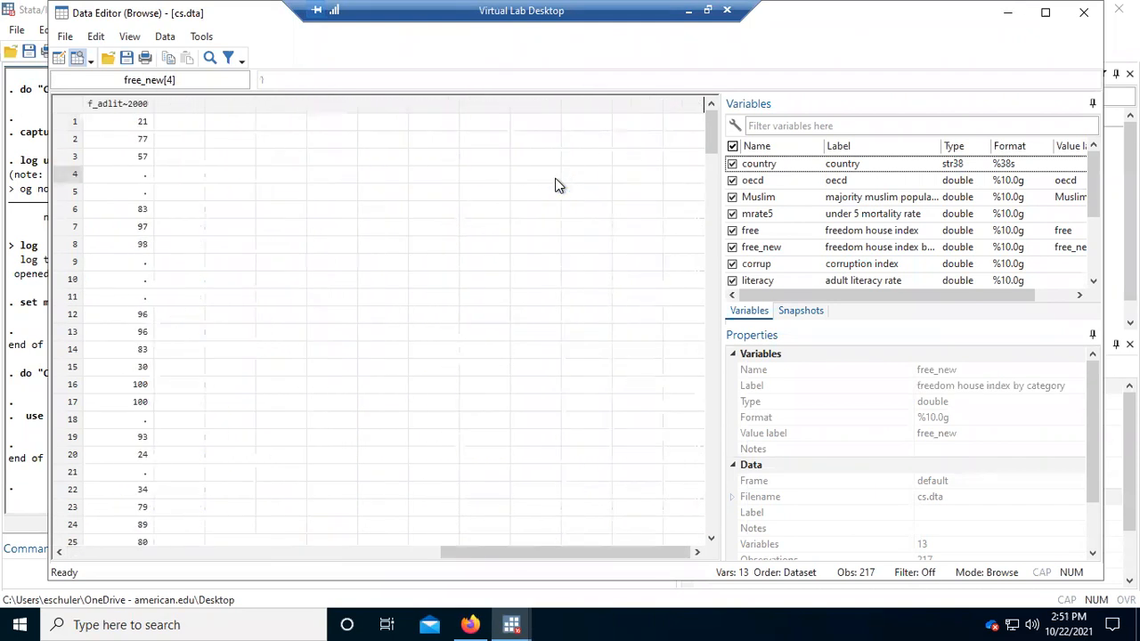
scroll(557, 183, left, 5)
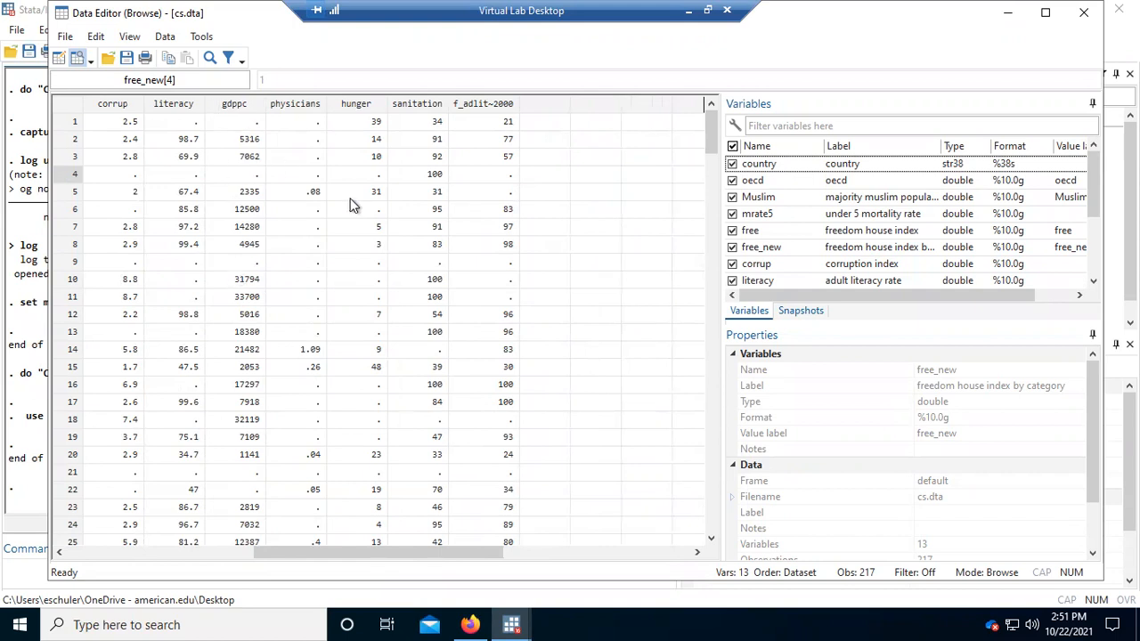
Look back over the columns from free_new to f_adlit~2000 in the data browser, and close it
scroll(360, 213, left, 6)
scroll(359, 214, right, 8)
scroll(359, 211, left, 4)
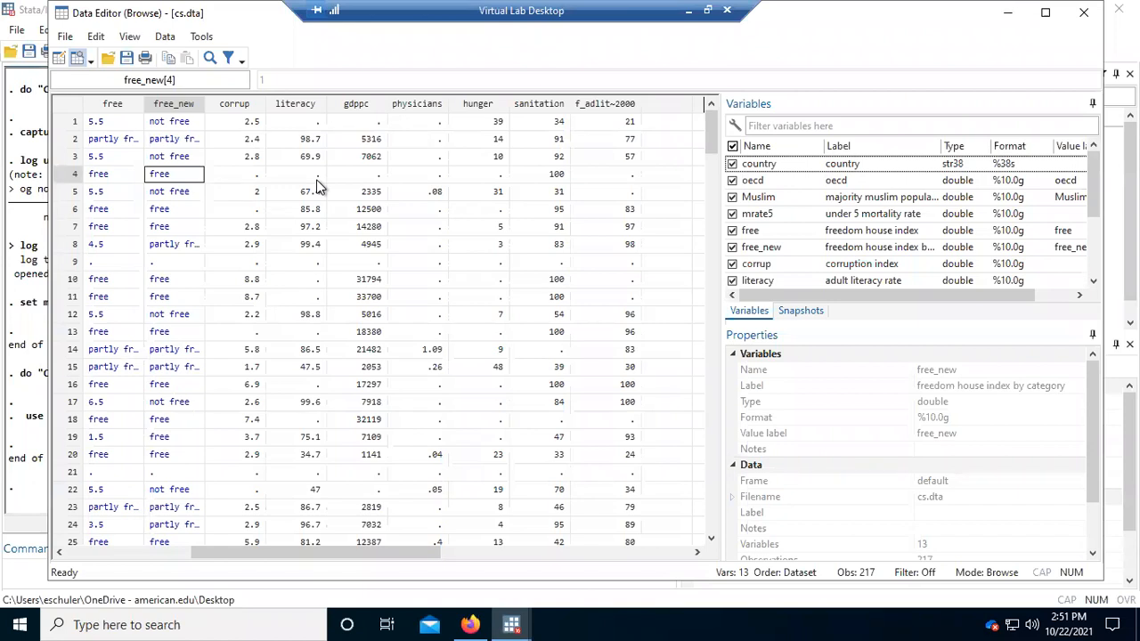
click(1083, 13)
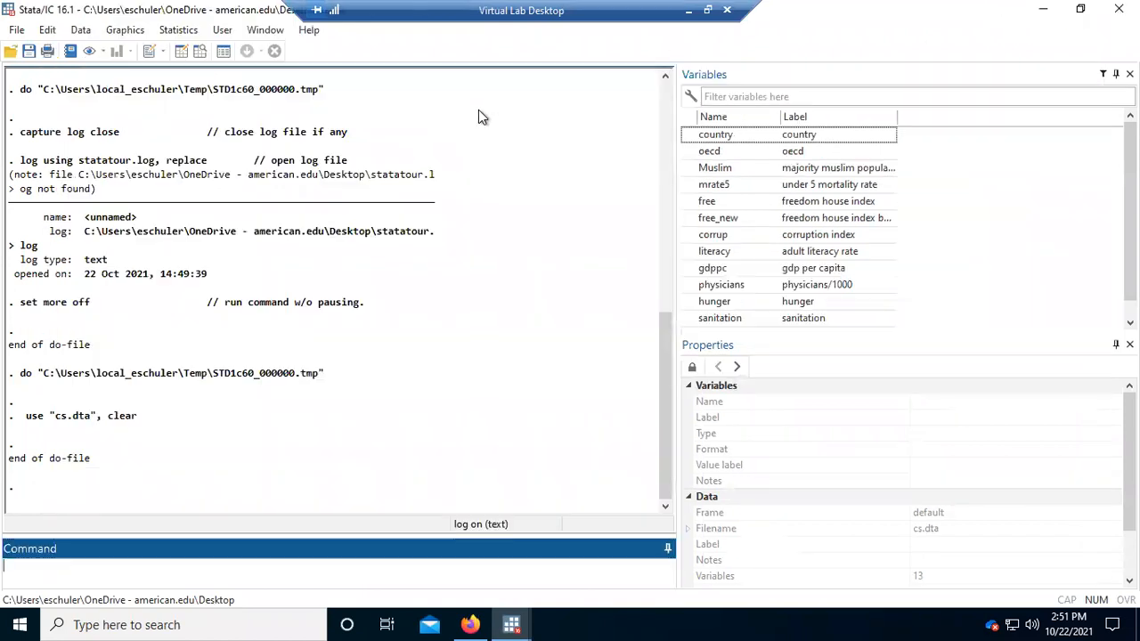
In the Data Editor's edit mode, change the label of the variable corrup to "perceived corruption index" and close the editor
click(181, 55)
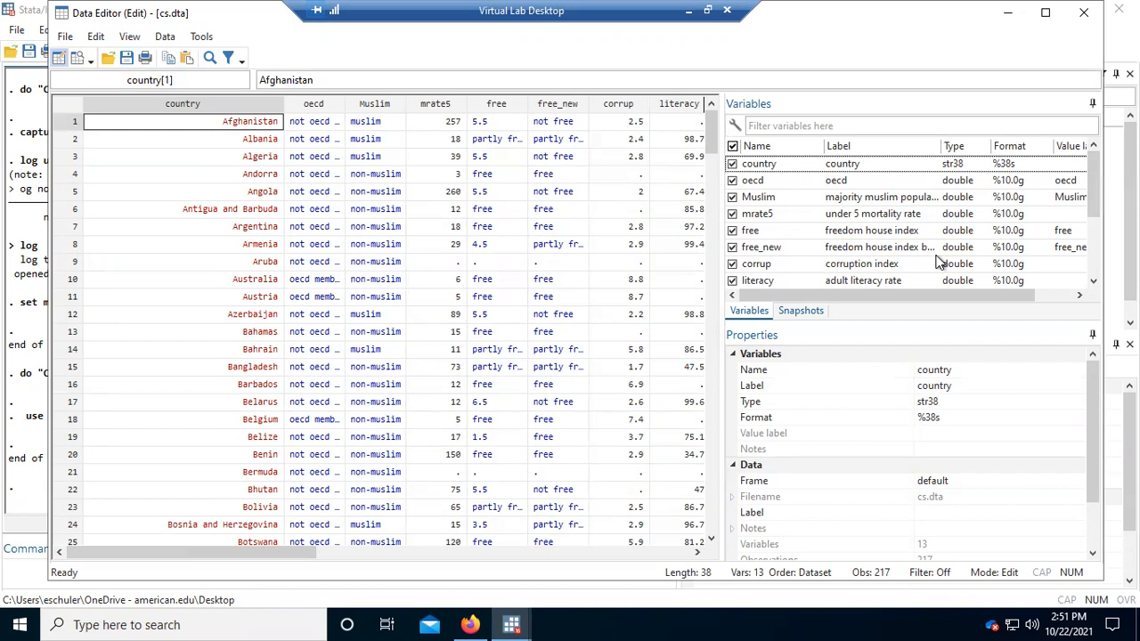
scroll(873, 210, down, 2)
scroll(874, 212, down, 3)
scroll(875, 214, up, 4)
scroll(855, 241, down, 2)
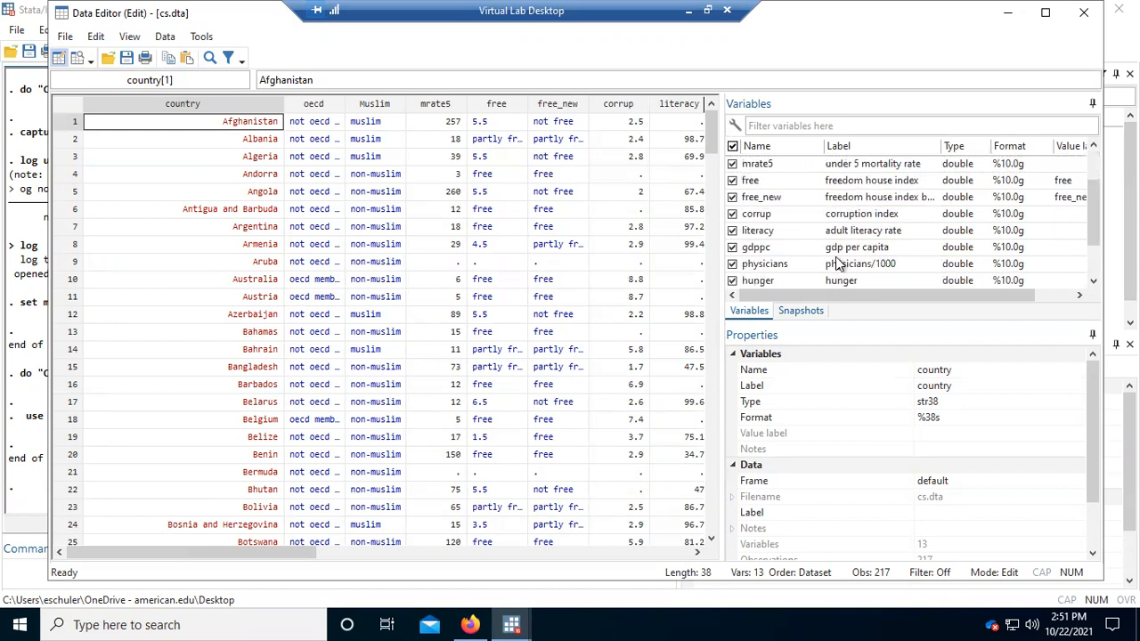
click(837, 215)
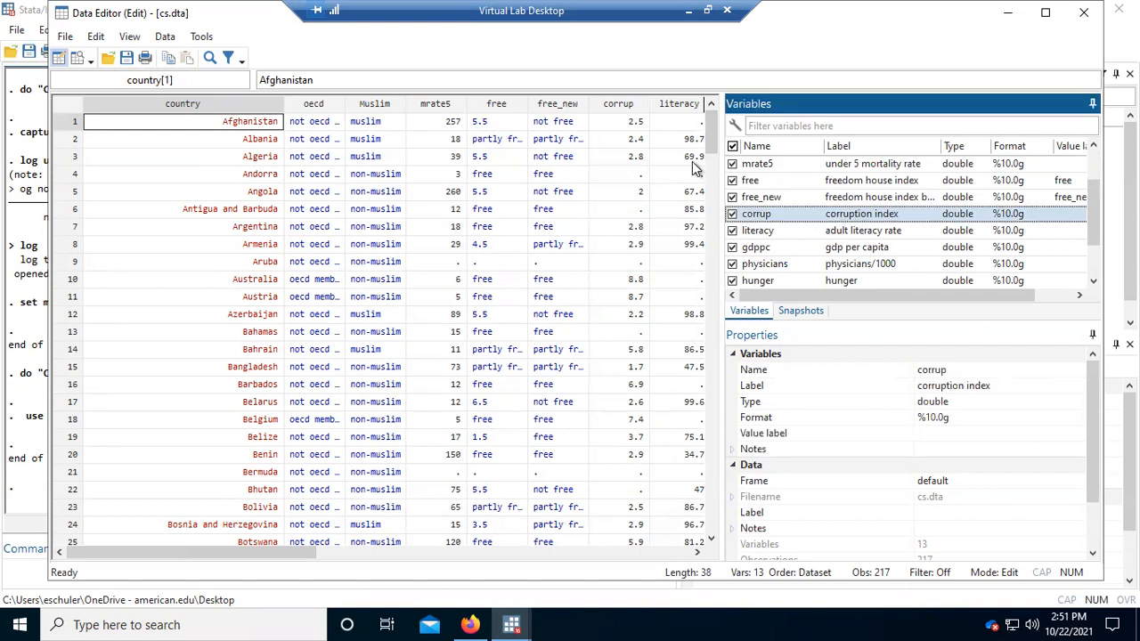
click(931, 385)
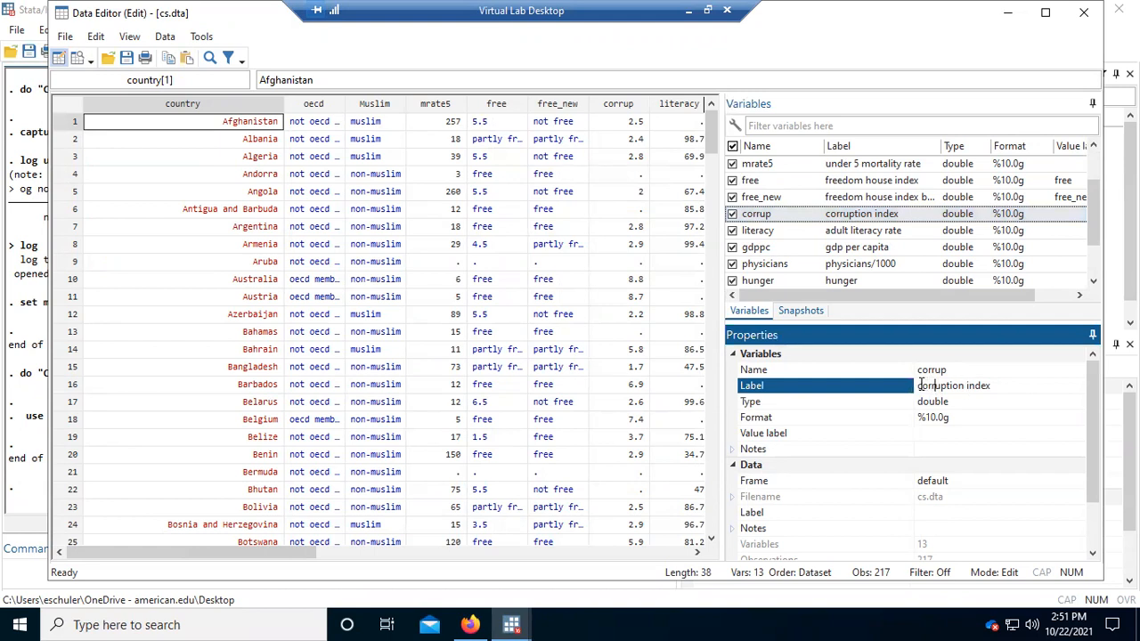
text(perceived)
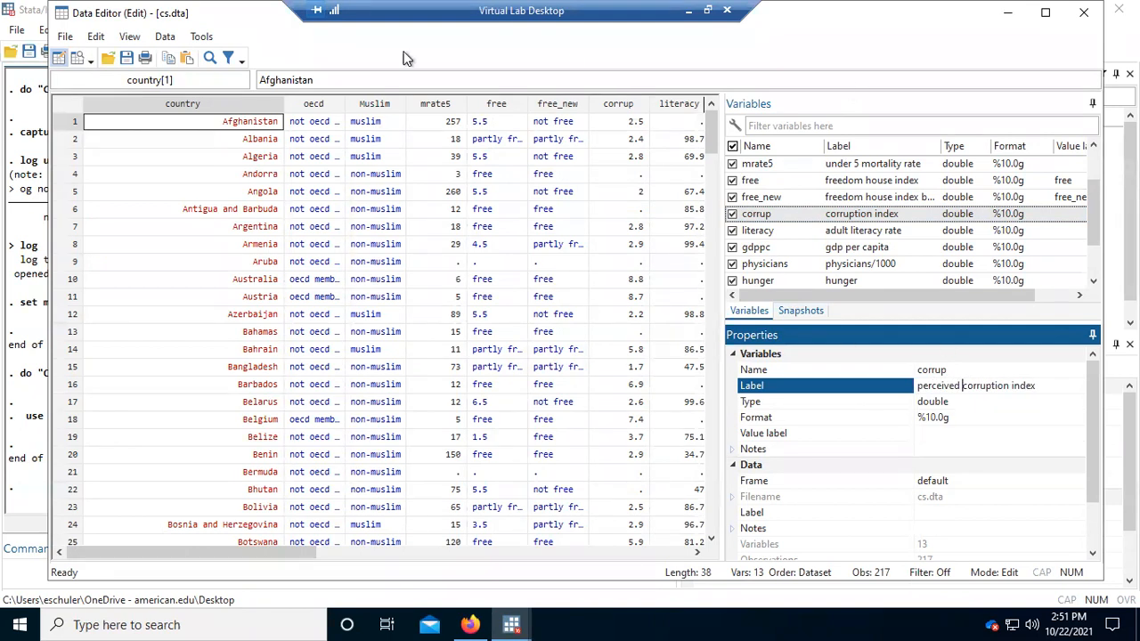
click(1083, 14)
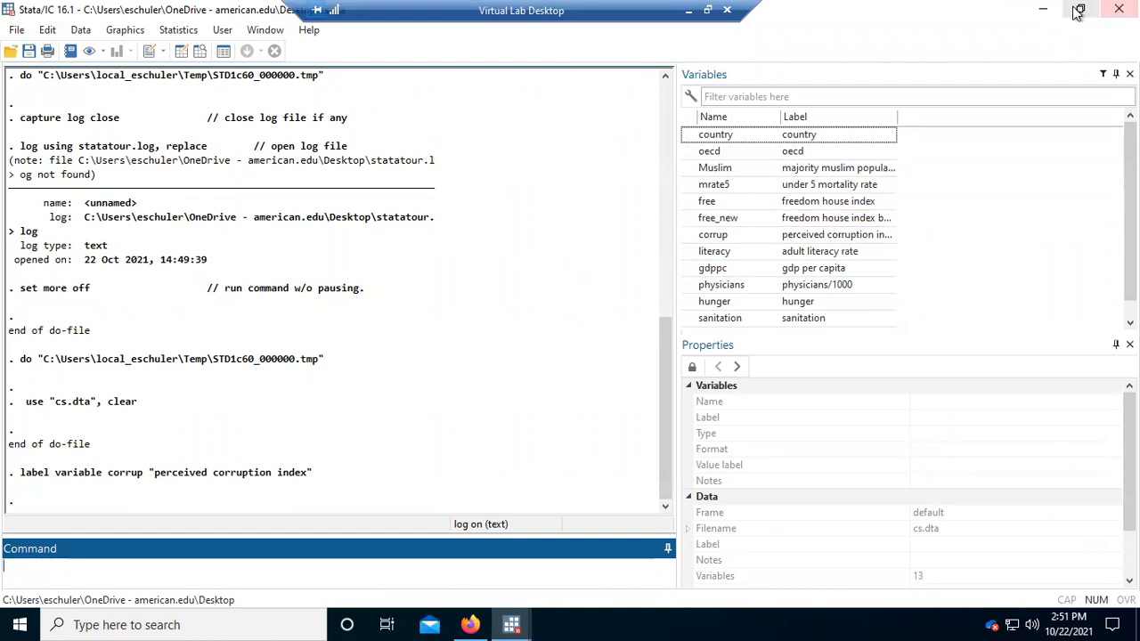
Widen the results area, and check the corrup label in the data browser by filtering the variables for "corrup"
drag(677, 216, 915, 217)
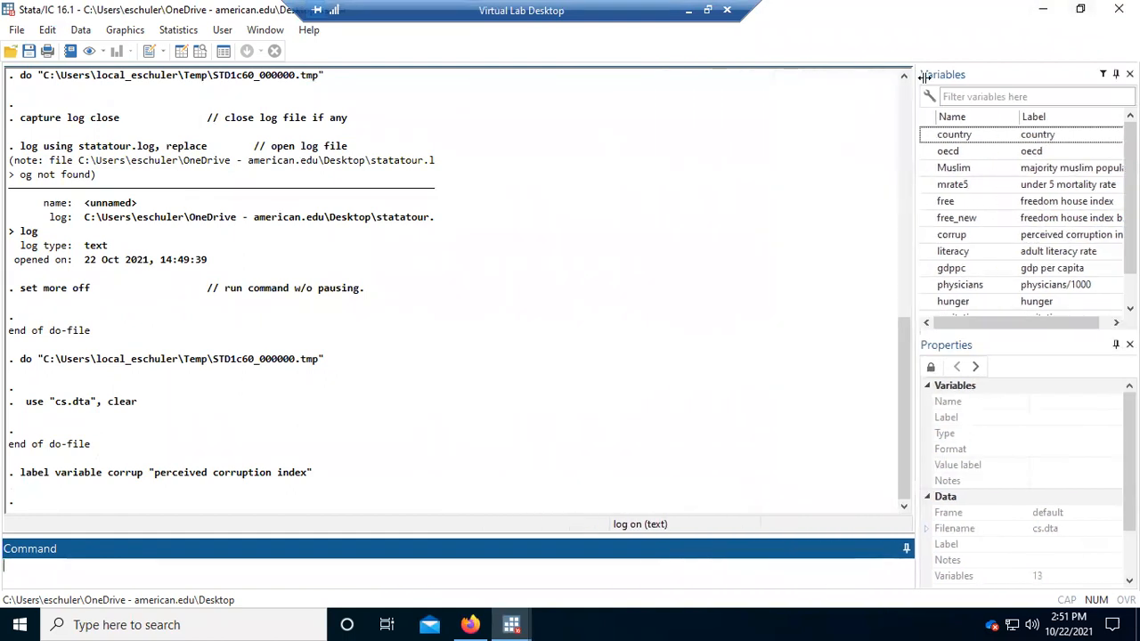
click(199, 50)
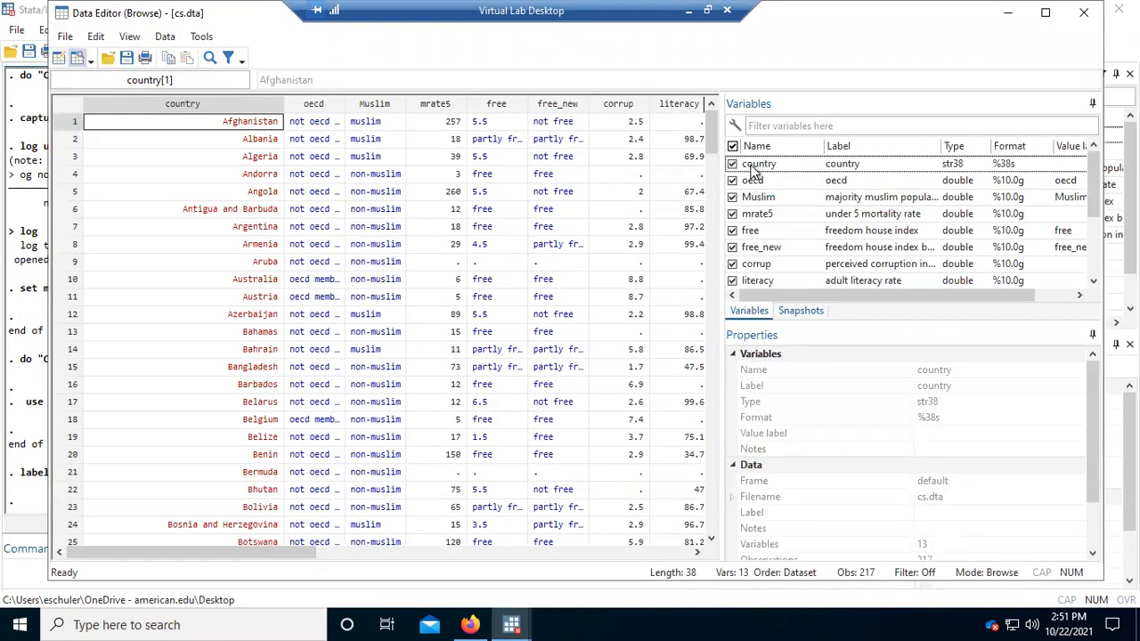
click(748, 265)
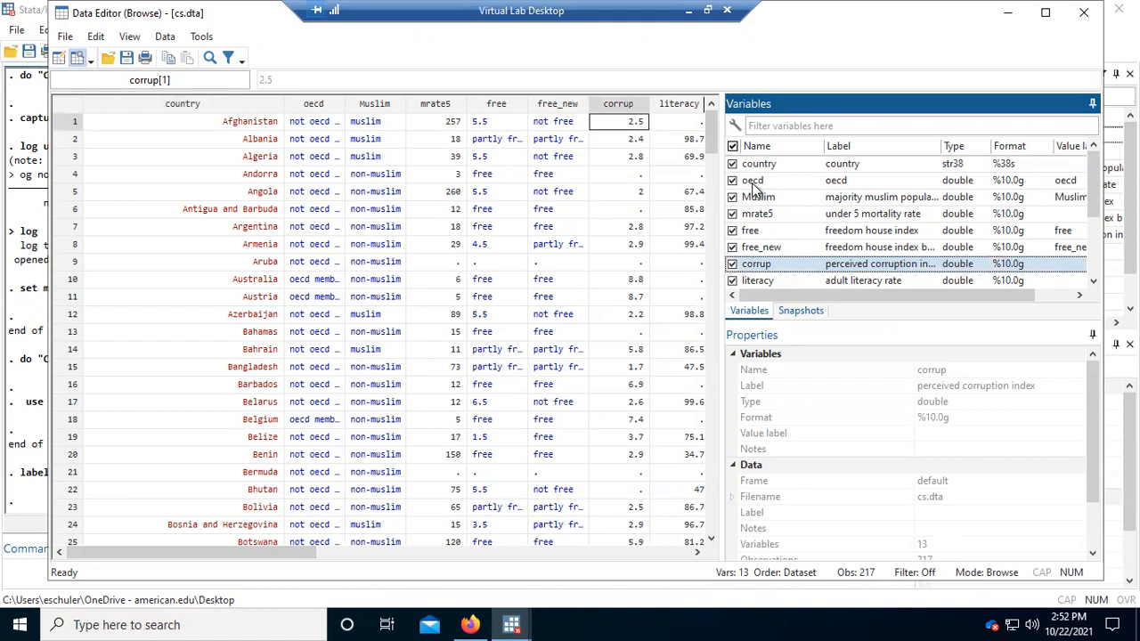
click(772, 125)
text(c)
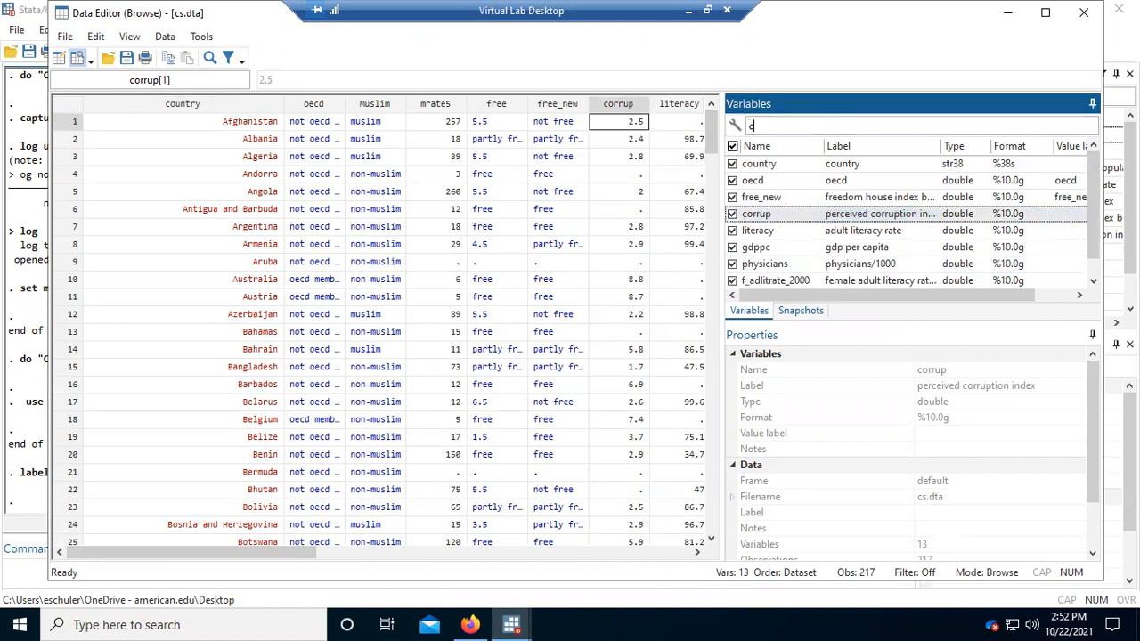
text(orrup)
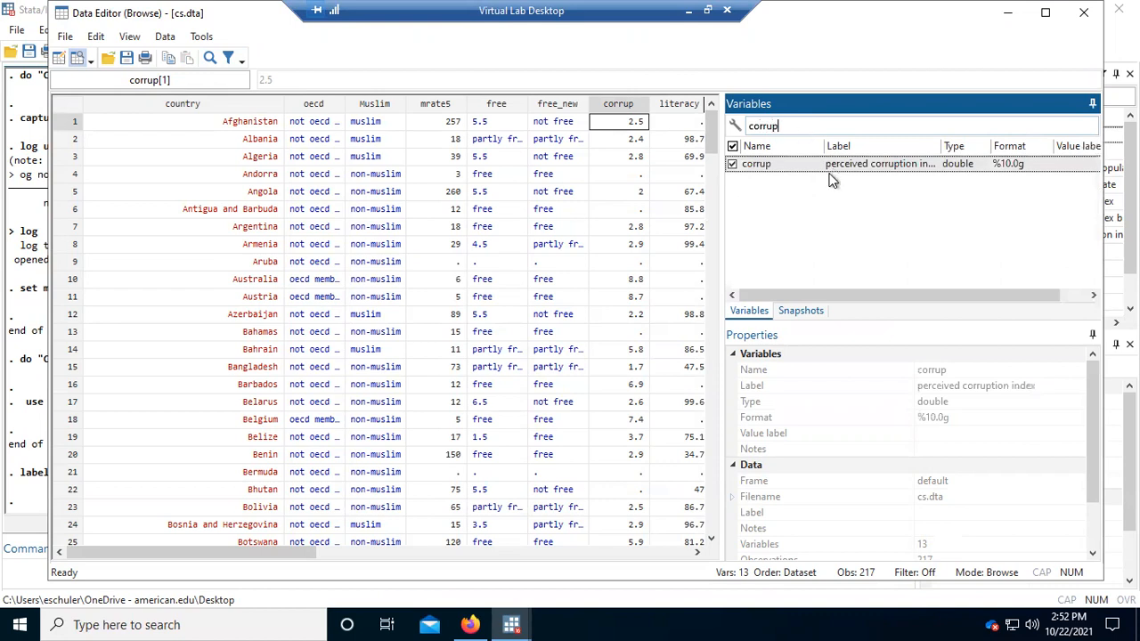
click(761, 163)
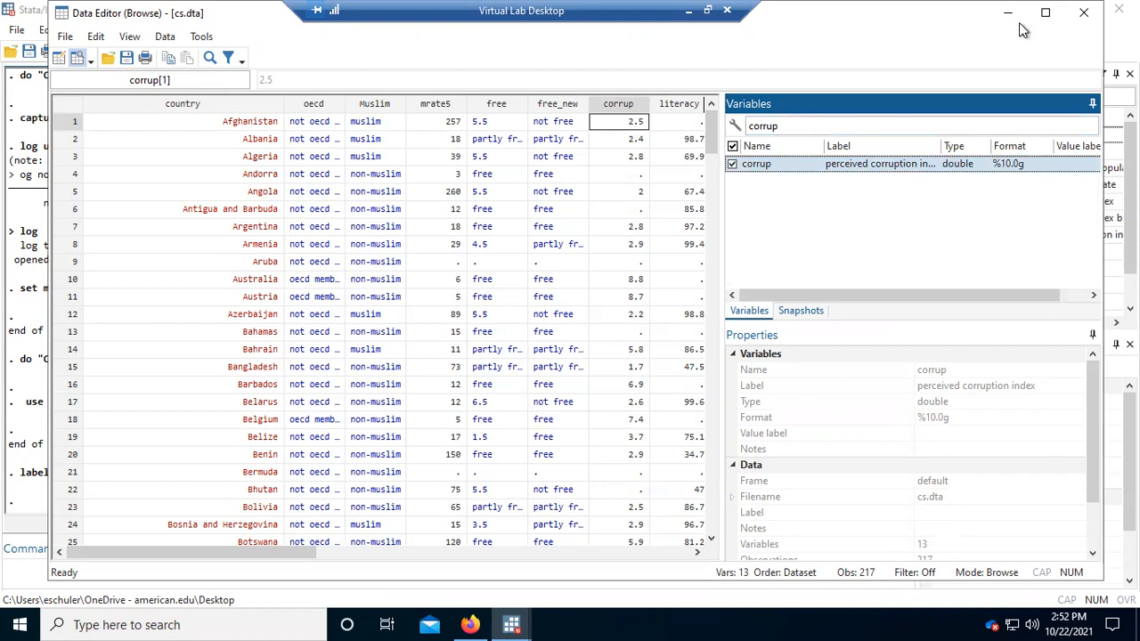
click(1082, 12)
Restore the side-by-side layout of Stata and the do-file, and go to the do-file's Descriptive Statistics section
drag(1002, 5, 2, 162)
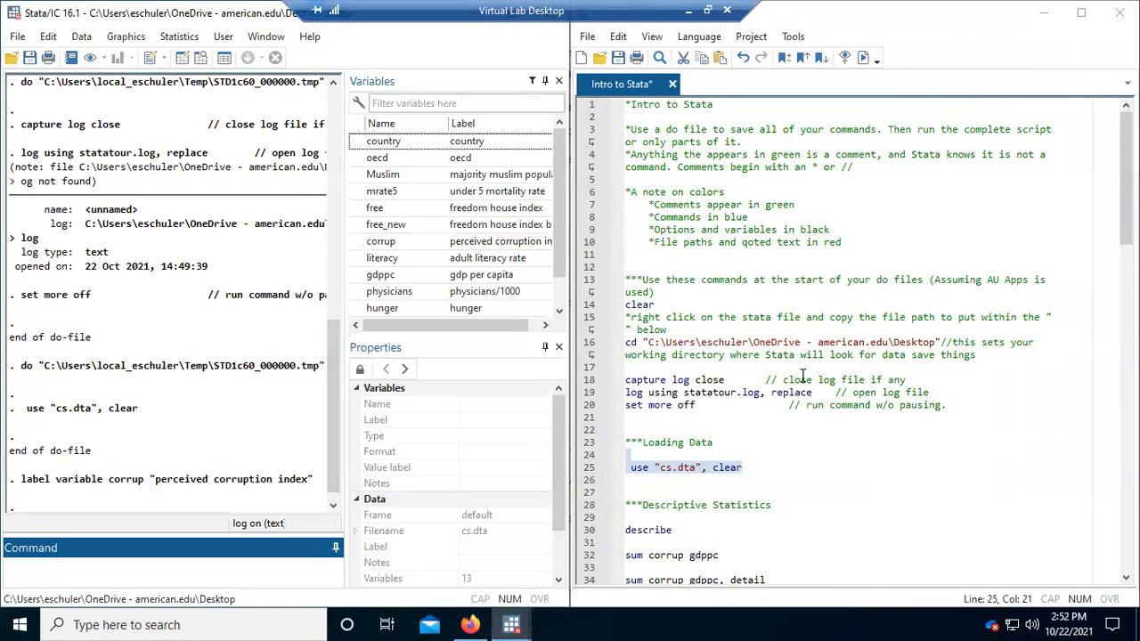
click(800, 379)
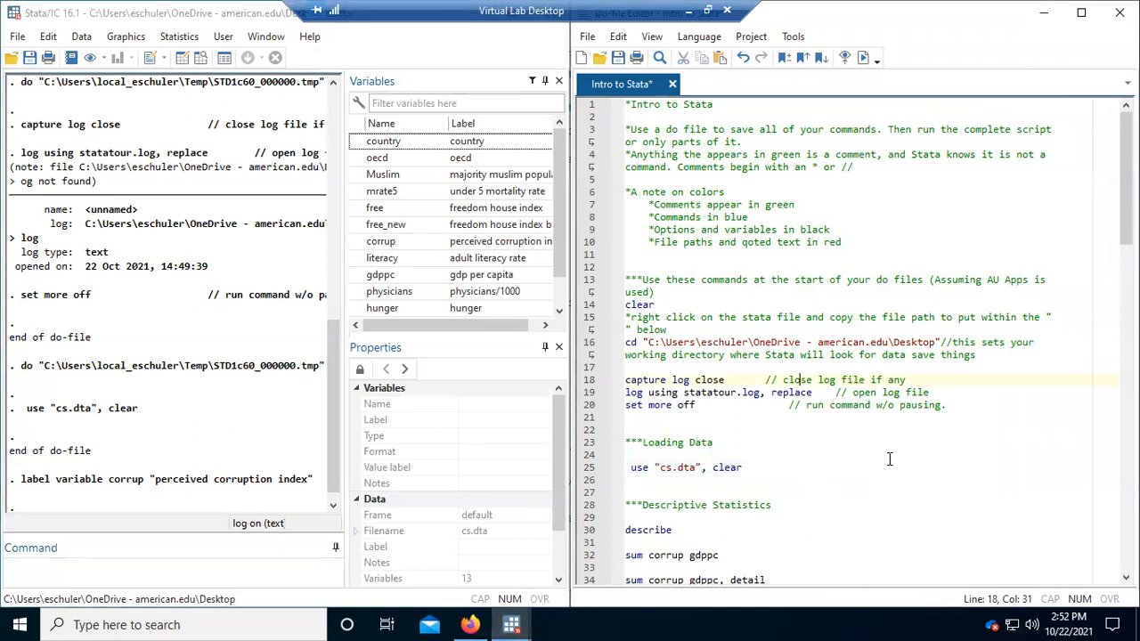
scroll(889, 459, down, 3)
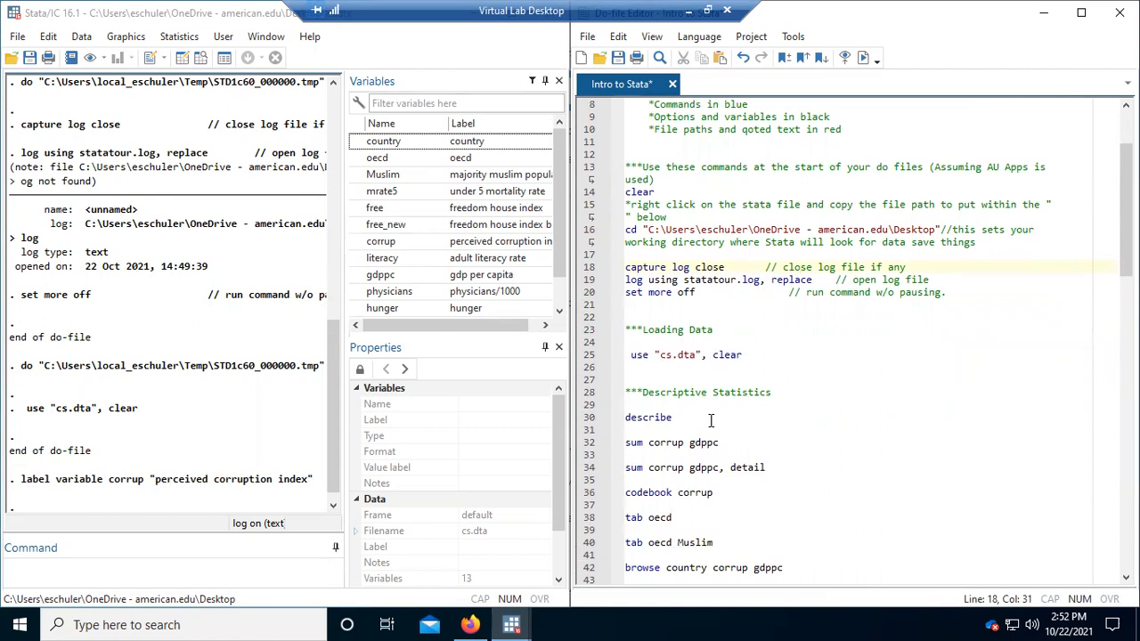
Run the describe command on line 30 with a widened results area, and view the dataset briefly in the data browser
click(626, 418)
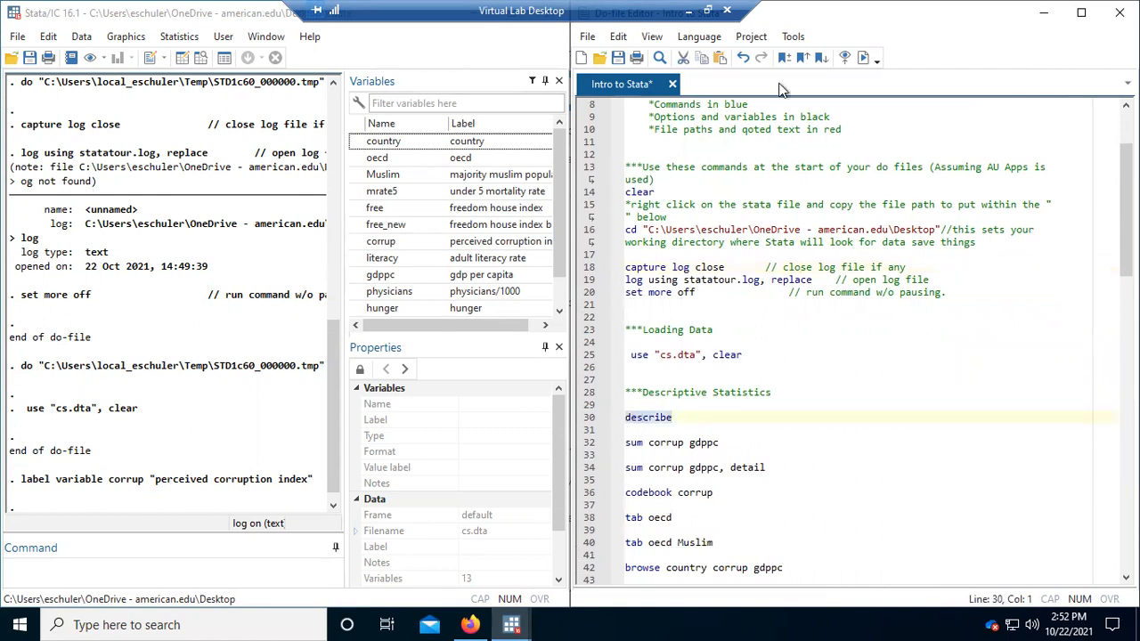
drag(345, 261, 520, 271)
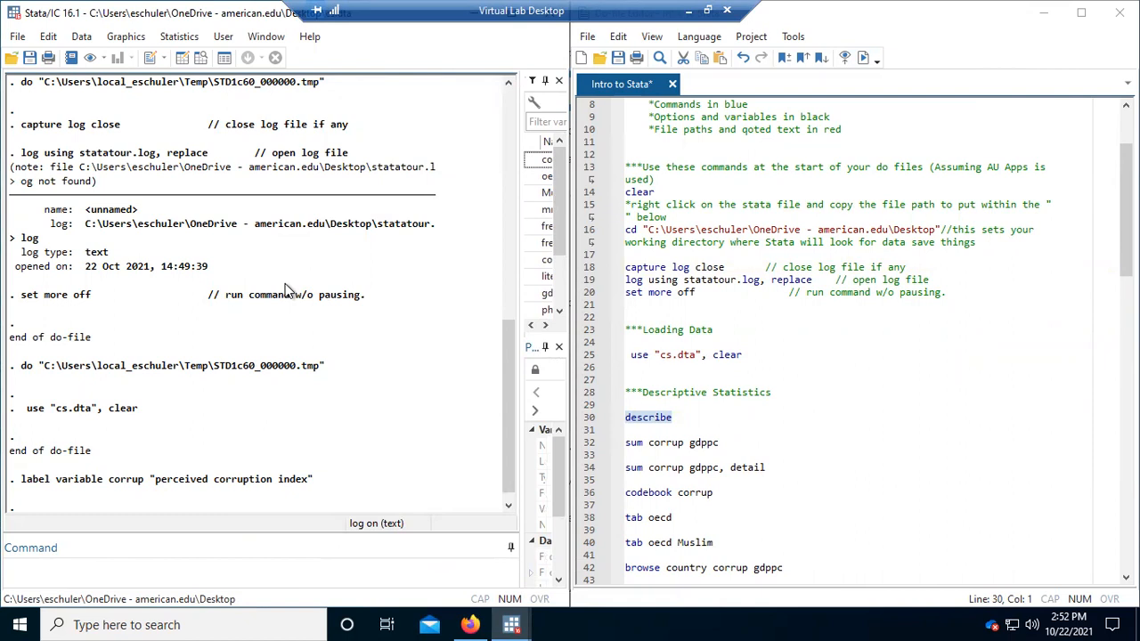
click(864, 59)
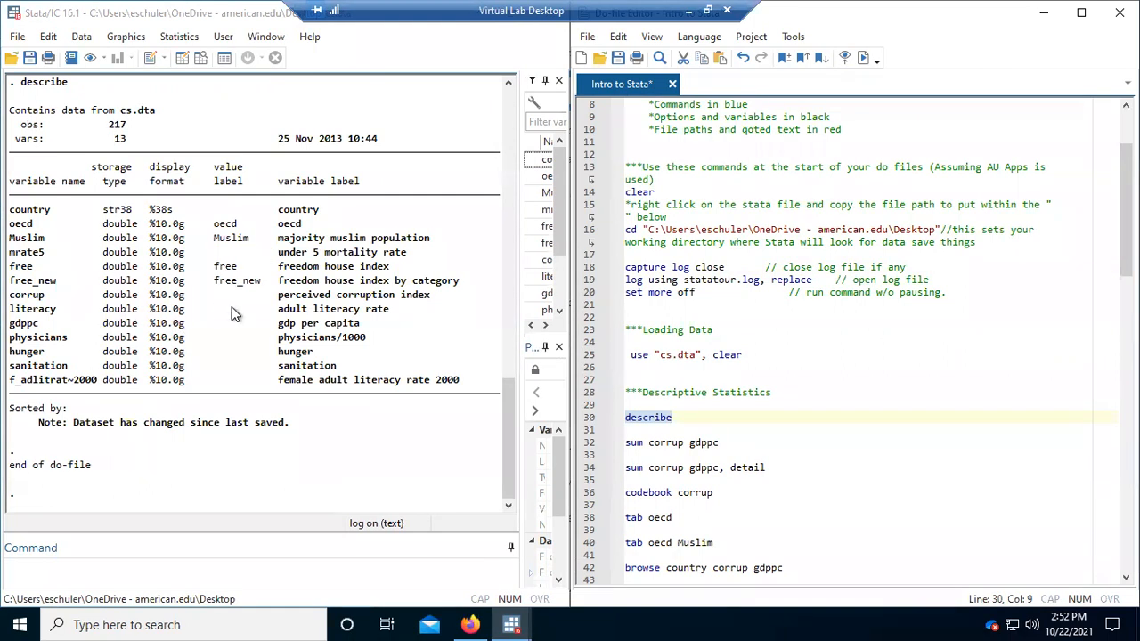
click(203, 59)
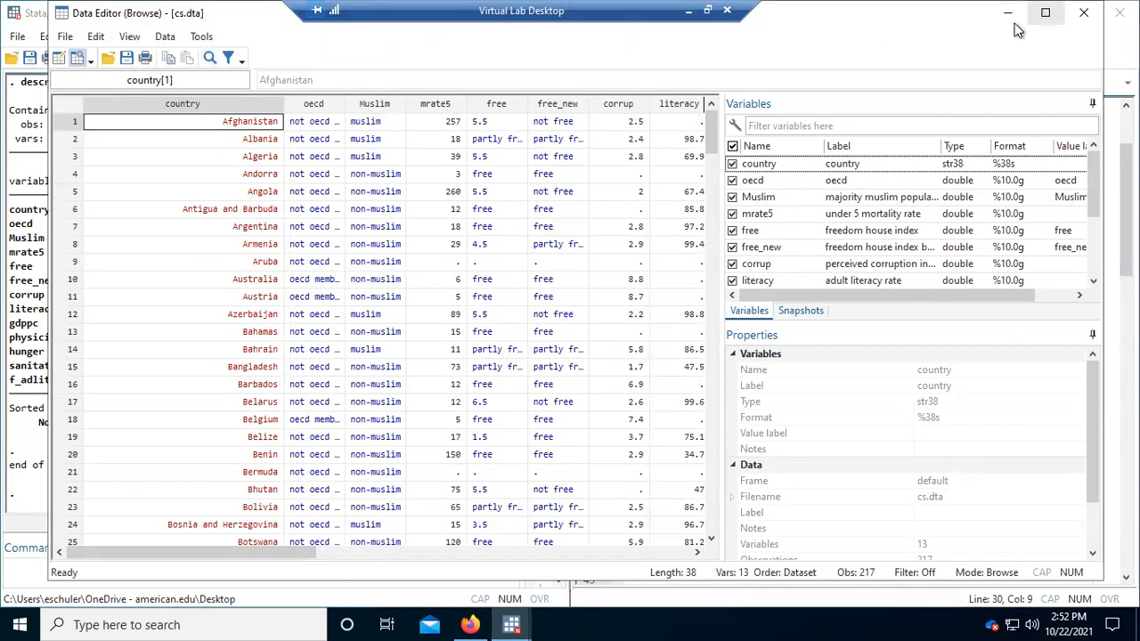
click(1084, 13)
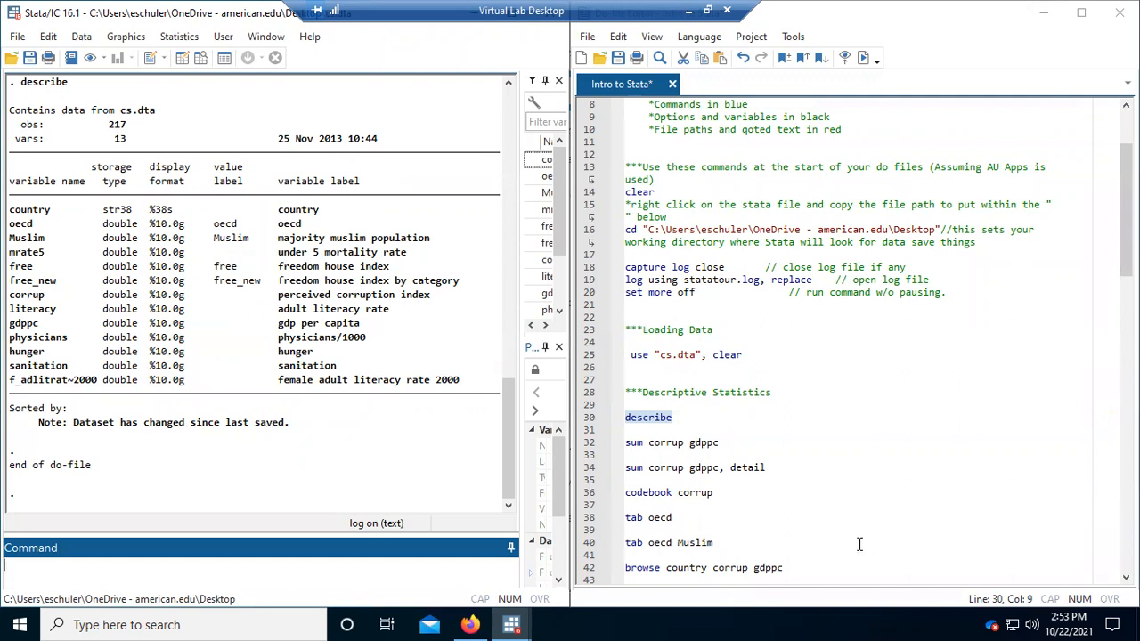
Run the sum corrup gdppc command on line 32 of the do-file
click(860, 464)
drag(756, 443, 601, 455)
click(644, 442)
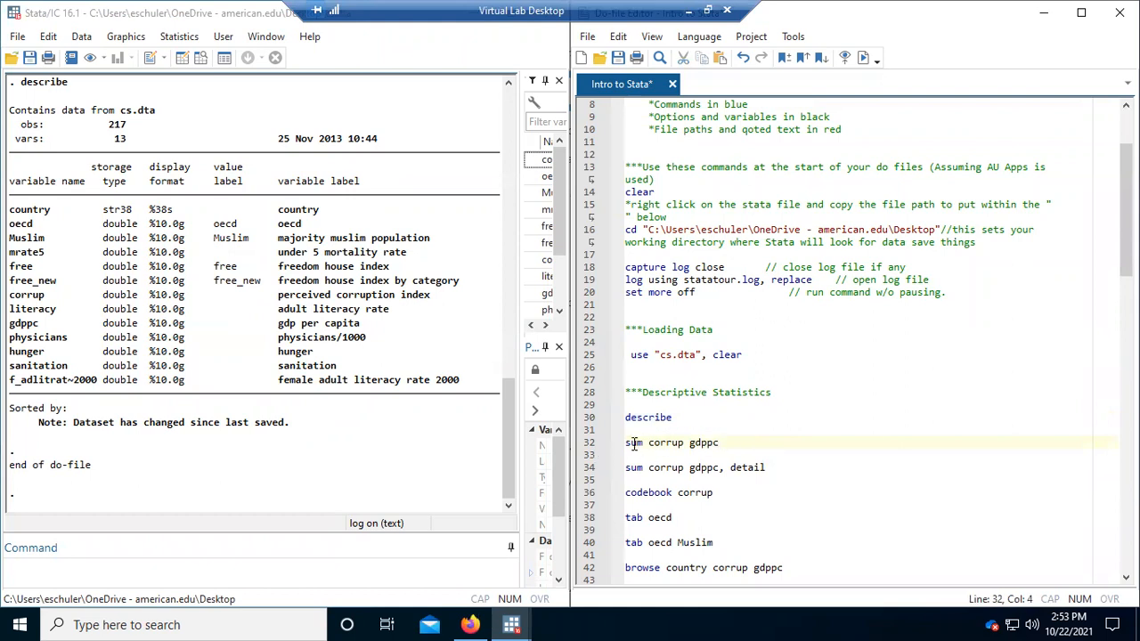
drag(721, 442, 611, 449)
drag(729, 443, 621, 445)
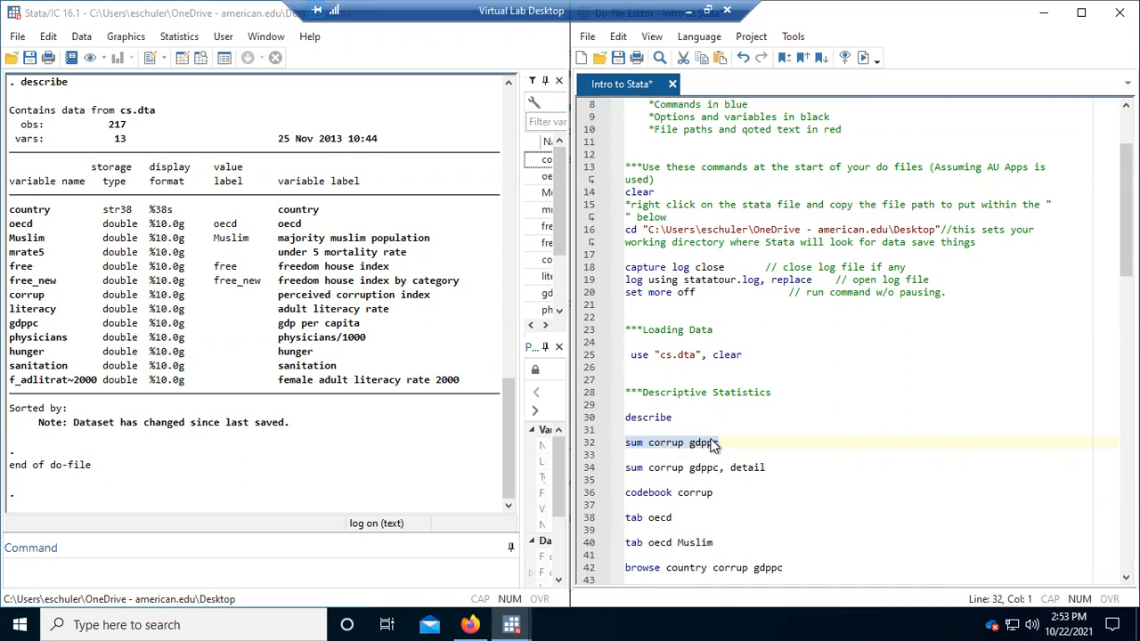
click(864, 57)
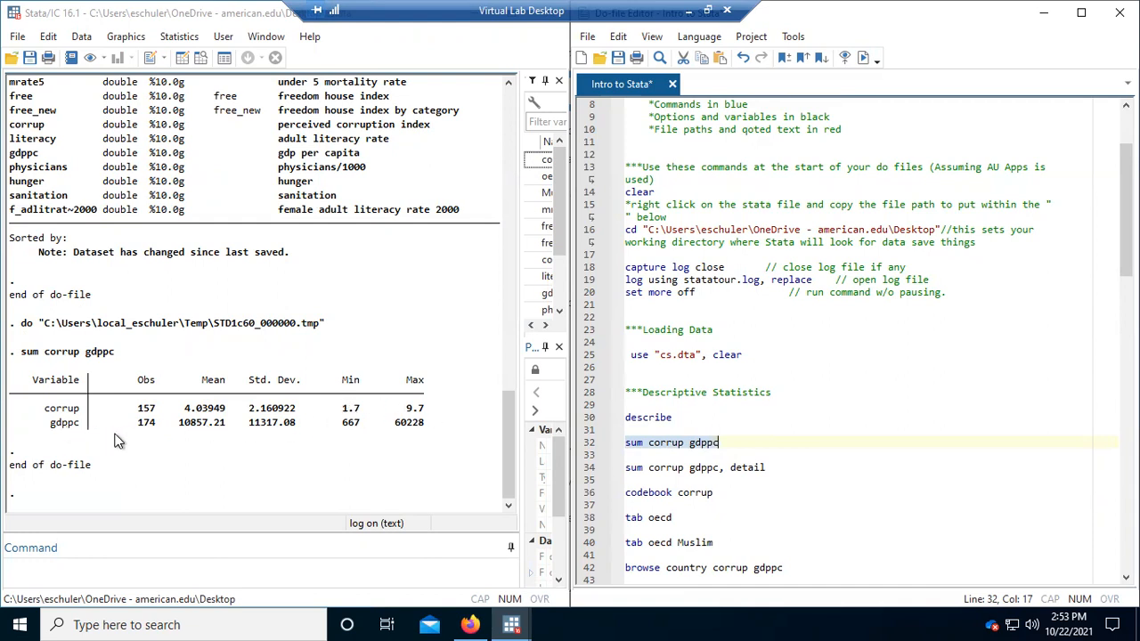
Run the sum corrup gdppc, detail command on line 34 and review the detailed statistics of both variables
click(771, 452)
click(724, 470)
drag(775, 469, 621, 473)
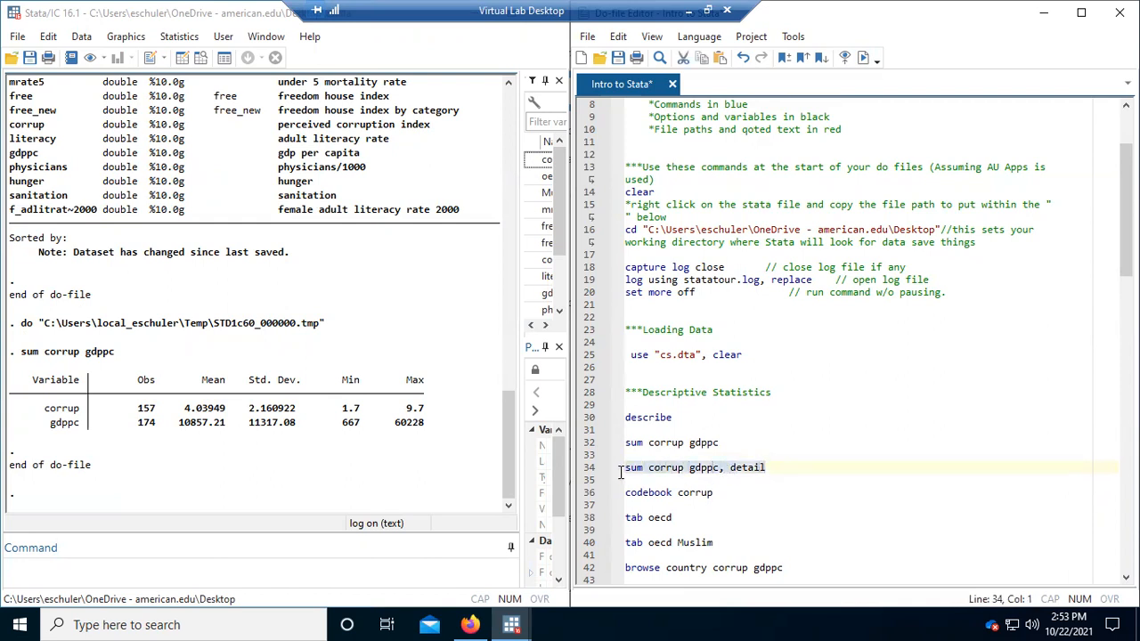
click(845, 57)
scroll(369, 255, up, 1)
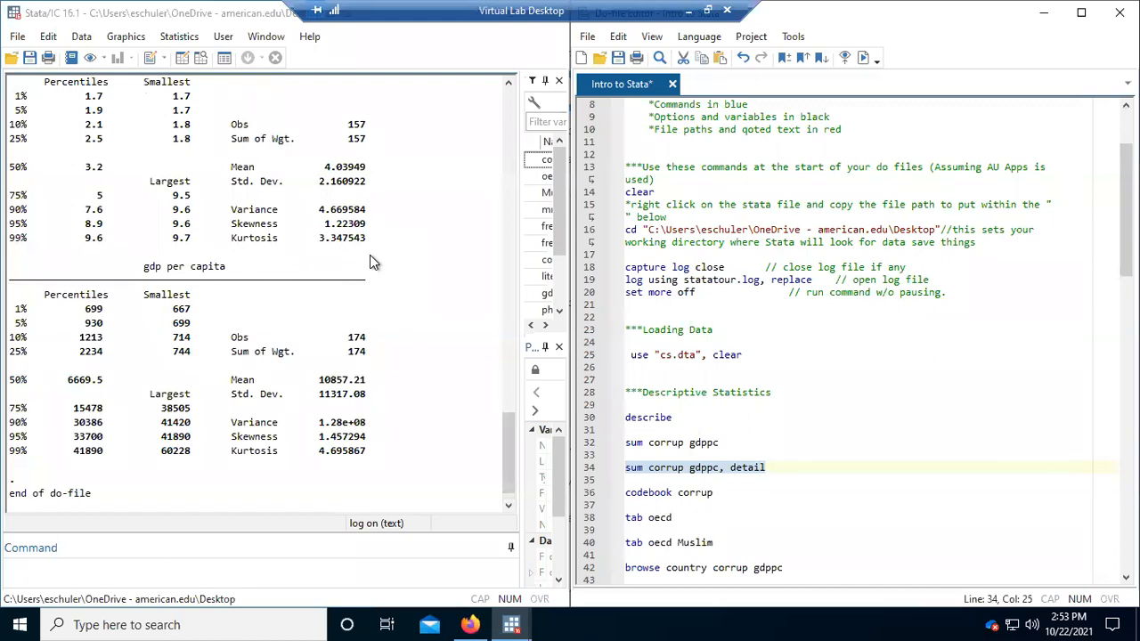
scroll(370, 255, up, 1)
scroll(371, 258, up, 2)
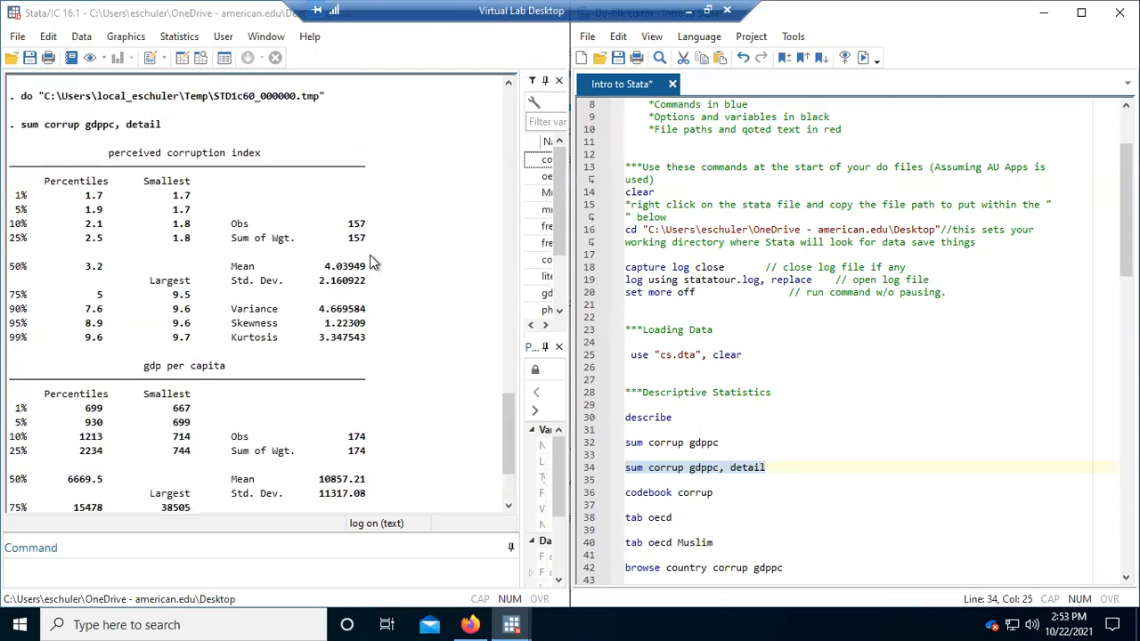
scroll(387, 213, up, 1)
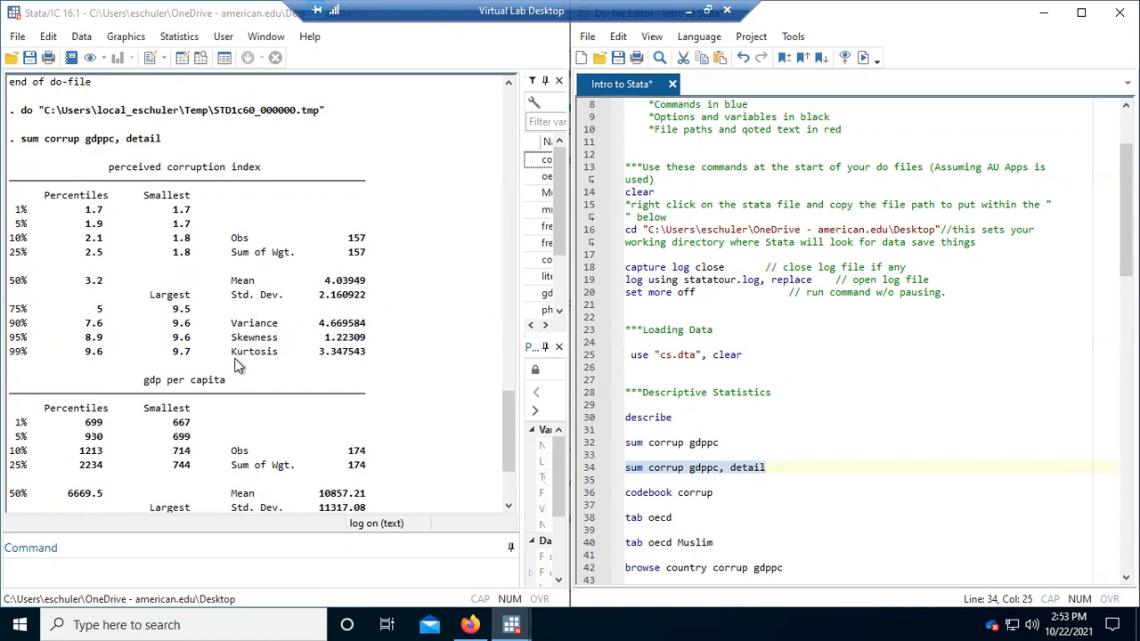
scroll(398, 373, down, 1)
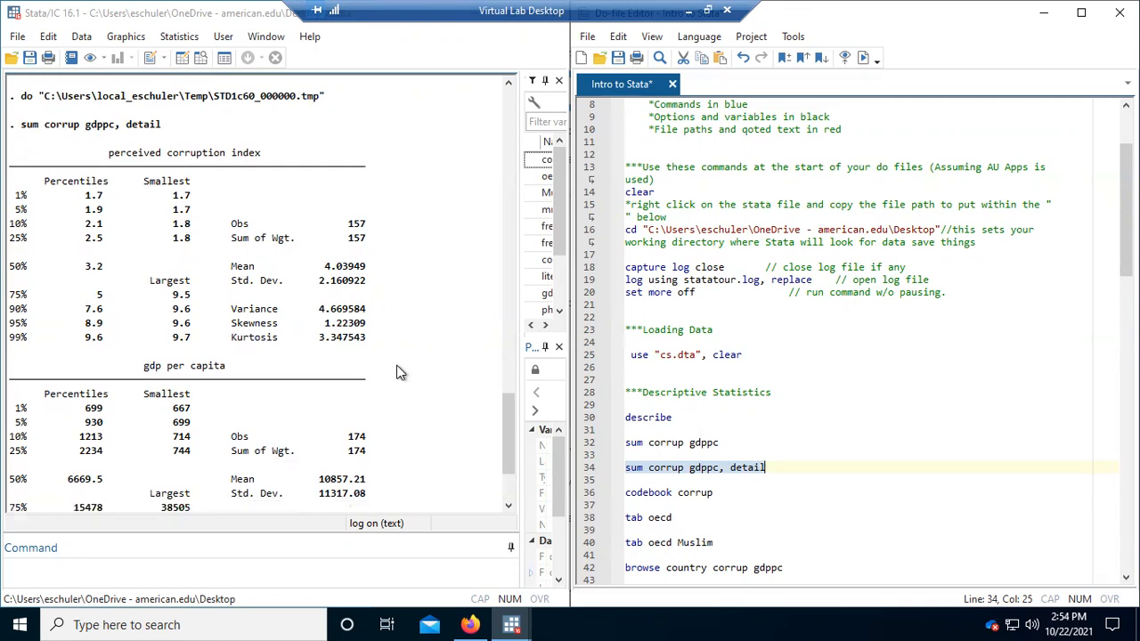
scroll(398, 372, down, 1)
scroll(84, 356, down, 1)
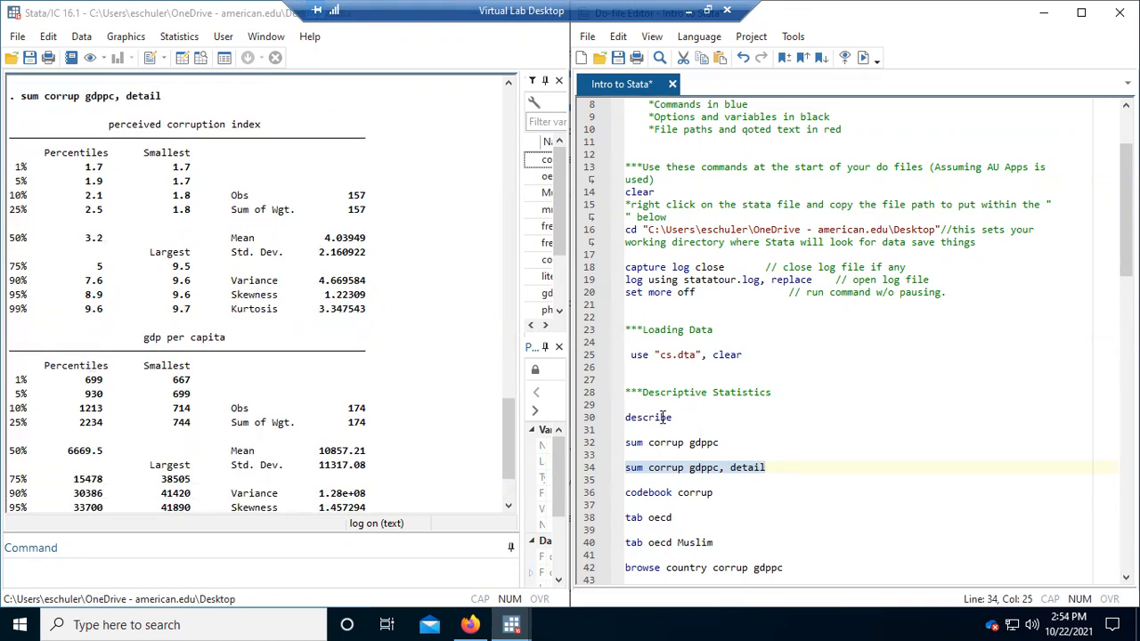
Run the codebook corrup command on line 36 of the do-file
scroll(794, 489, down, 1)
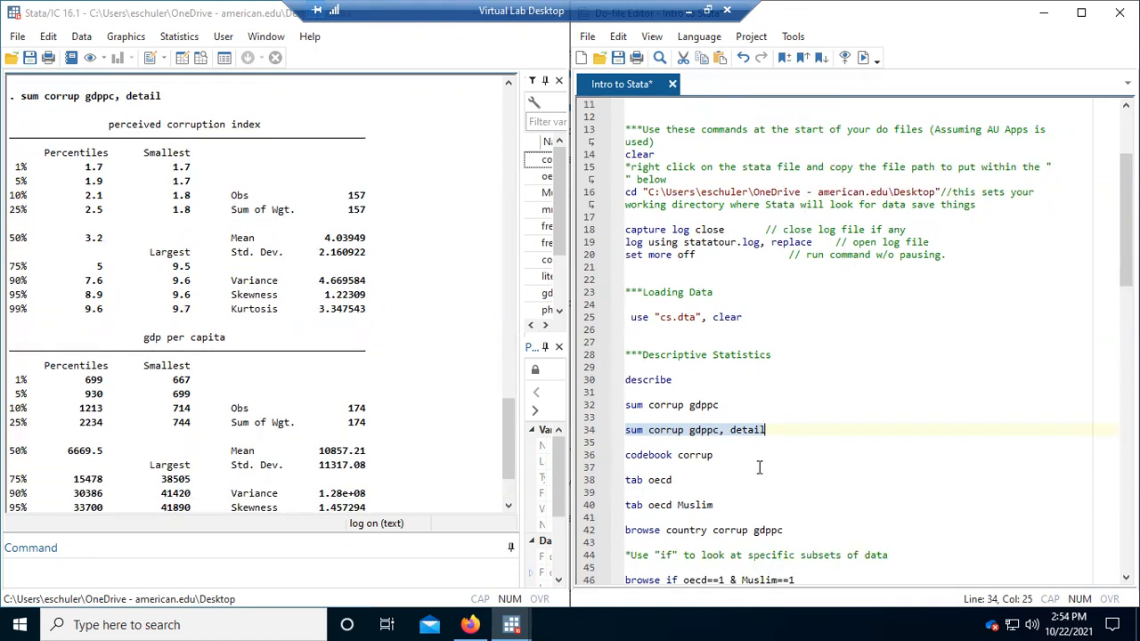
click(729, 449)
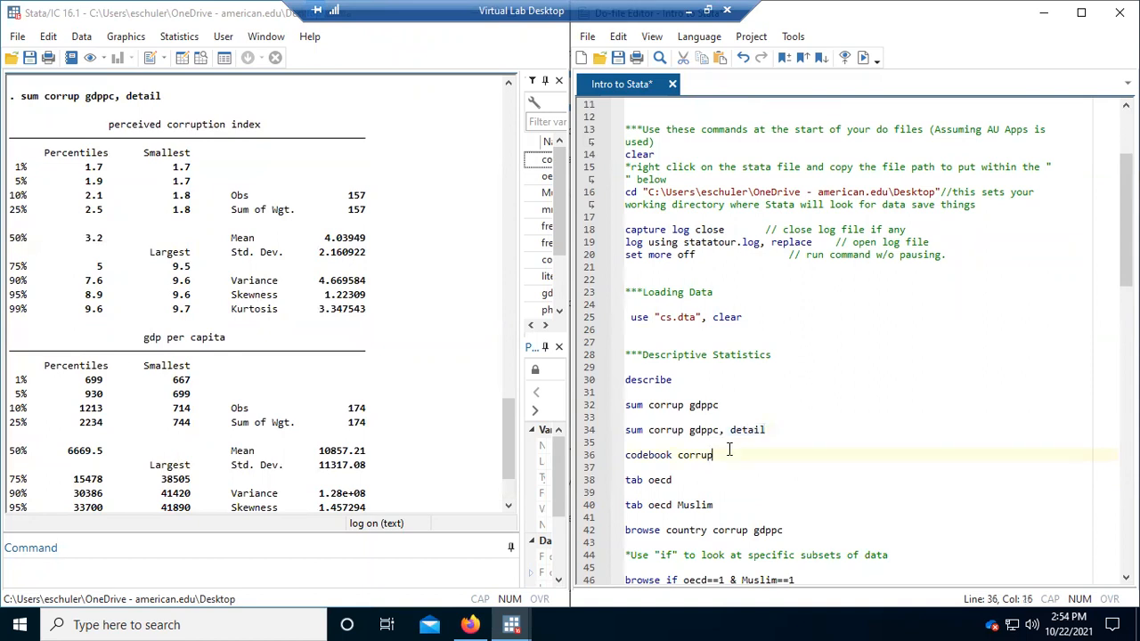
shift+click(619, 453)
click(863, 57)
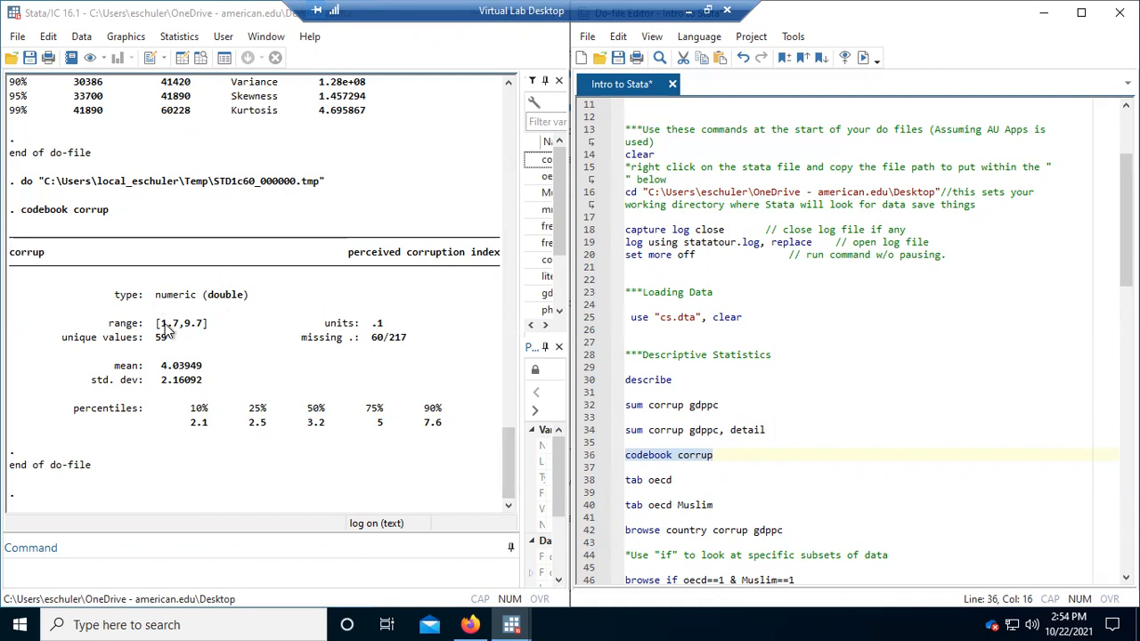
scroll(862, 409, down, 1)
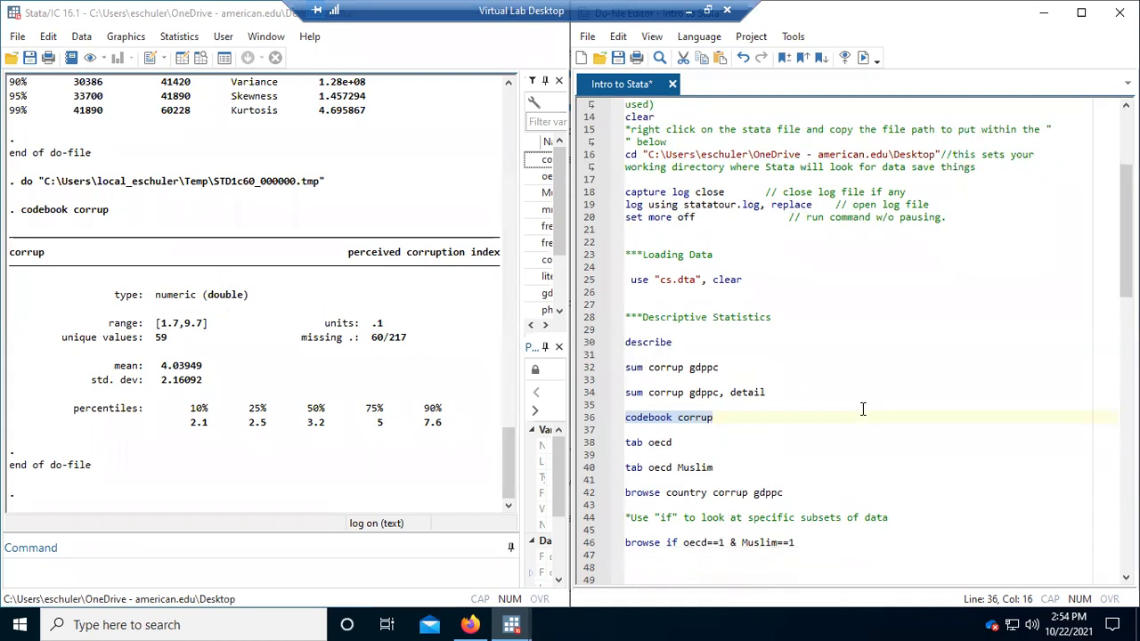
Run the tab oecd command on line 38 of the do-file
click(679, 442)
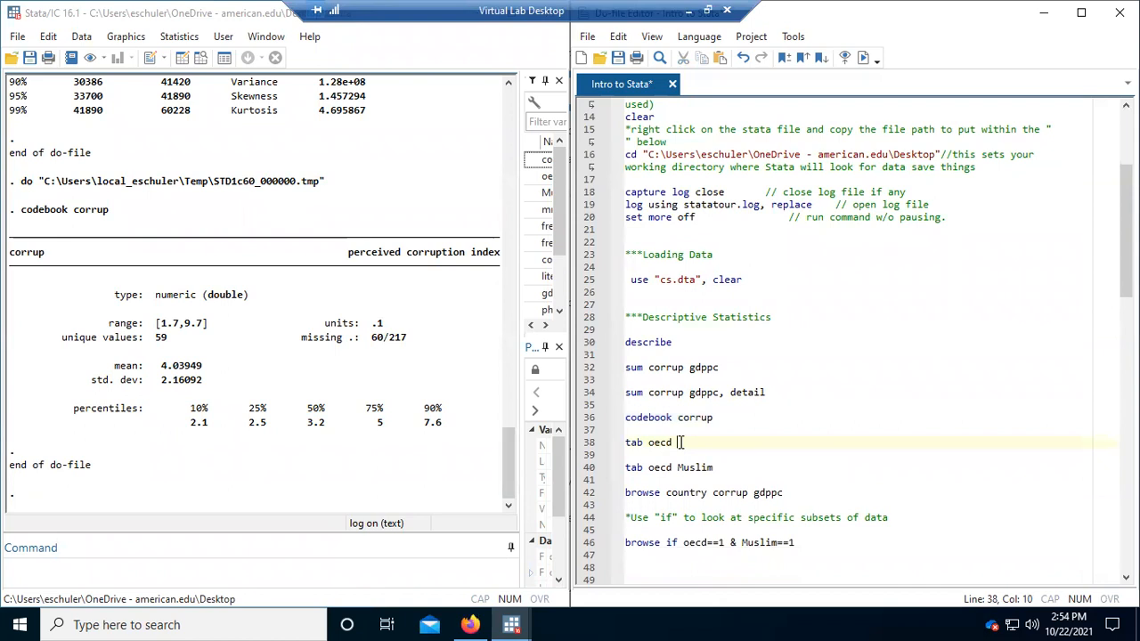
drag(679, 442, 612, 439)
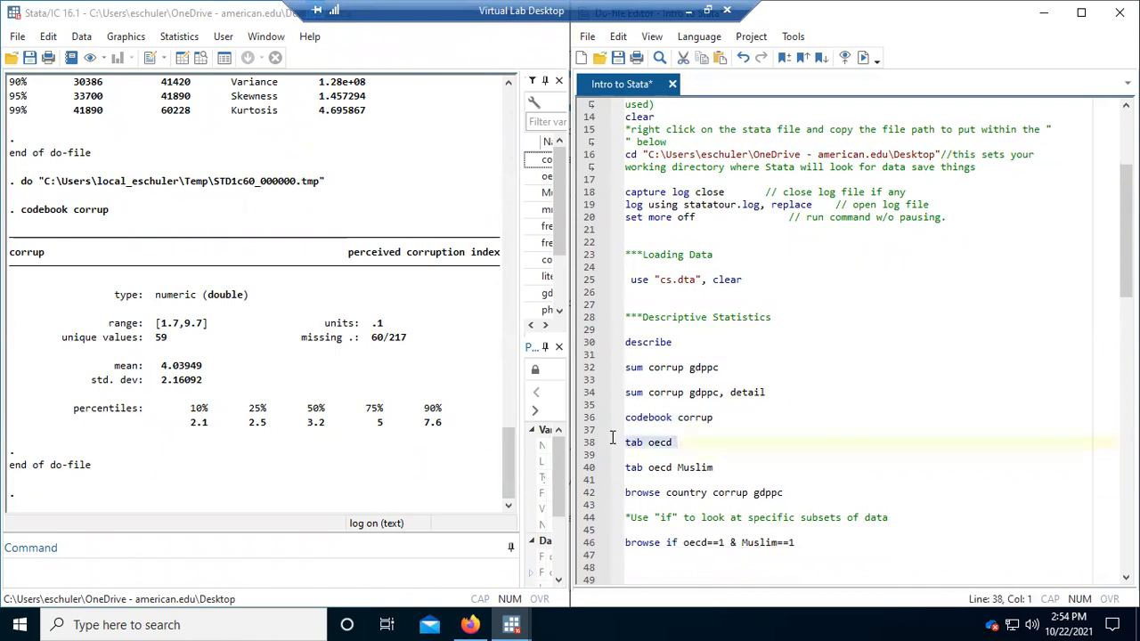
click(863, 57)
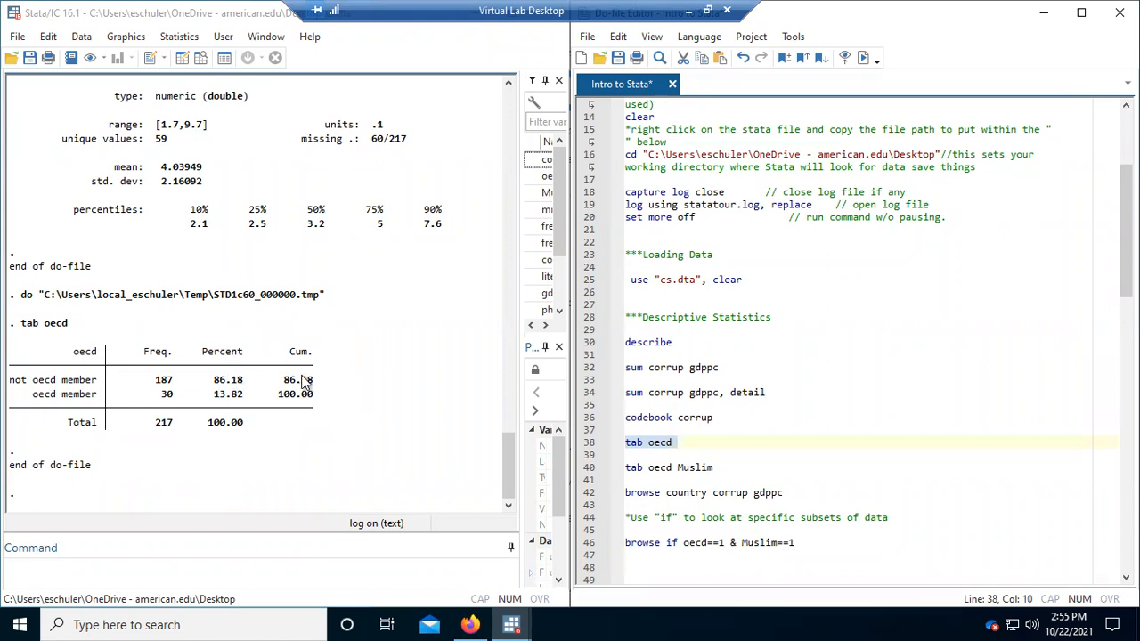
Run the tab oecd Muslim cross-tabulation command on line 40 of the do-file
scroll(893, 408, down, 1)
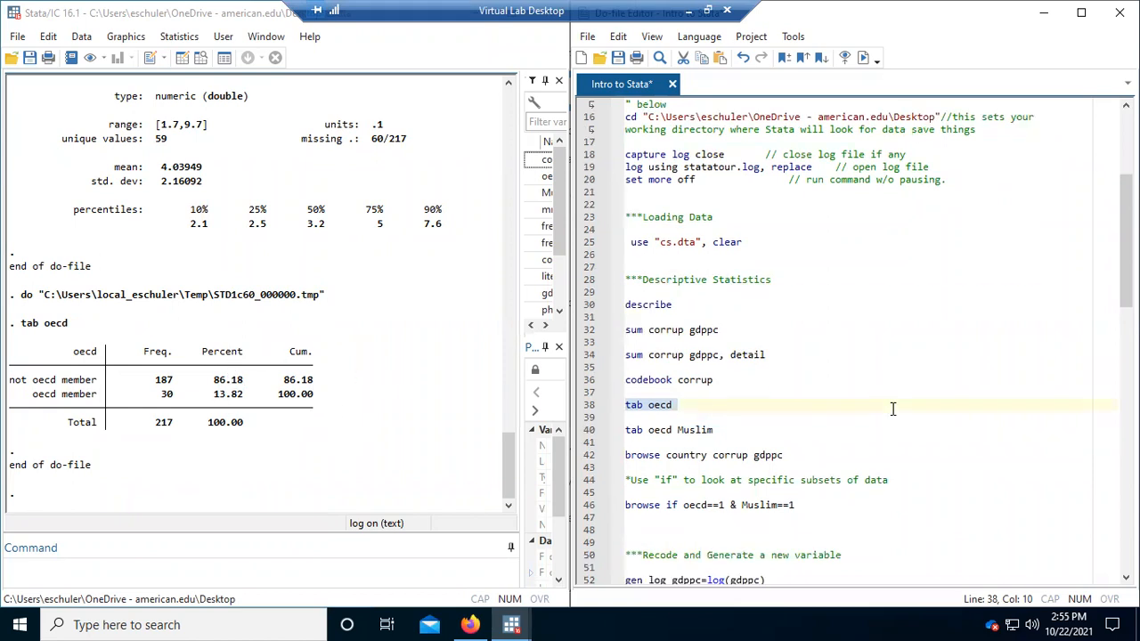
drag(713, 430, 616, 430)
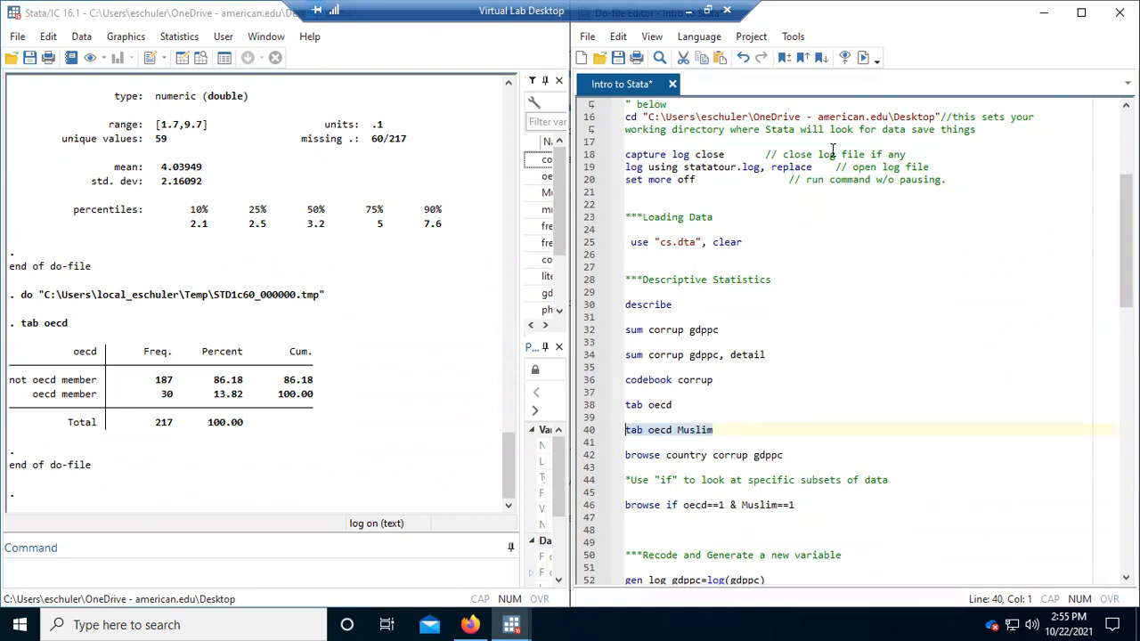
click(863, 57)
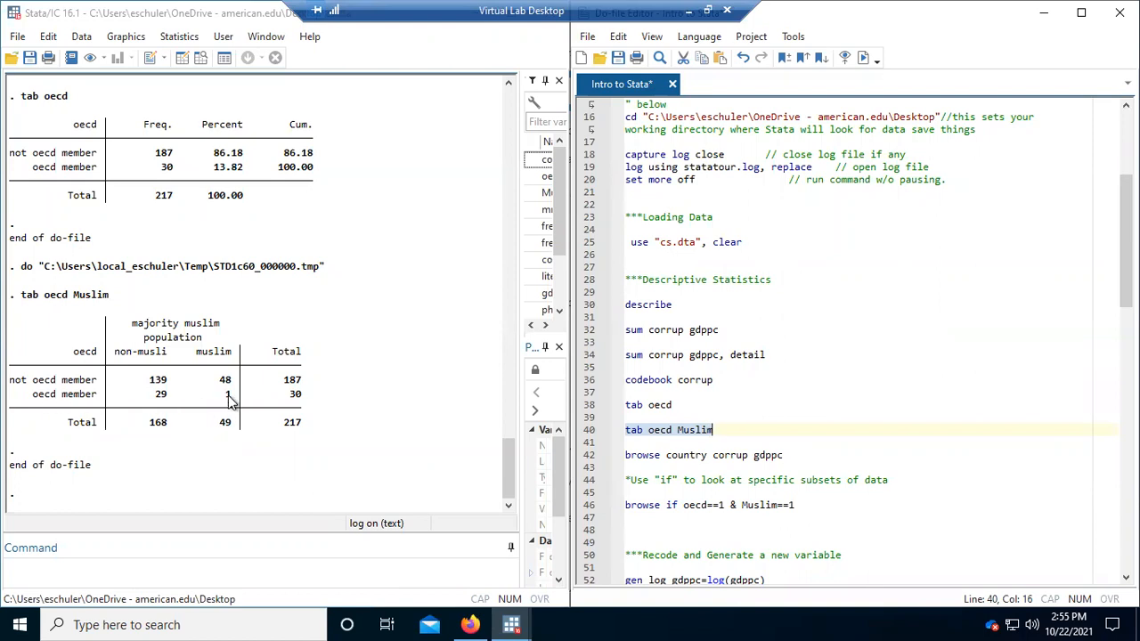
Run the browse country corrup gdppc command on line 42 of the do-file
scroll(710, 441, down, 1)
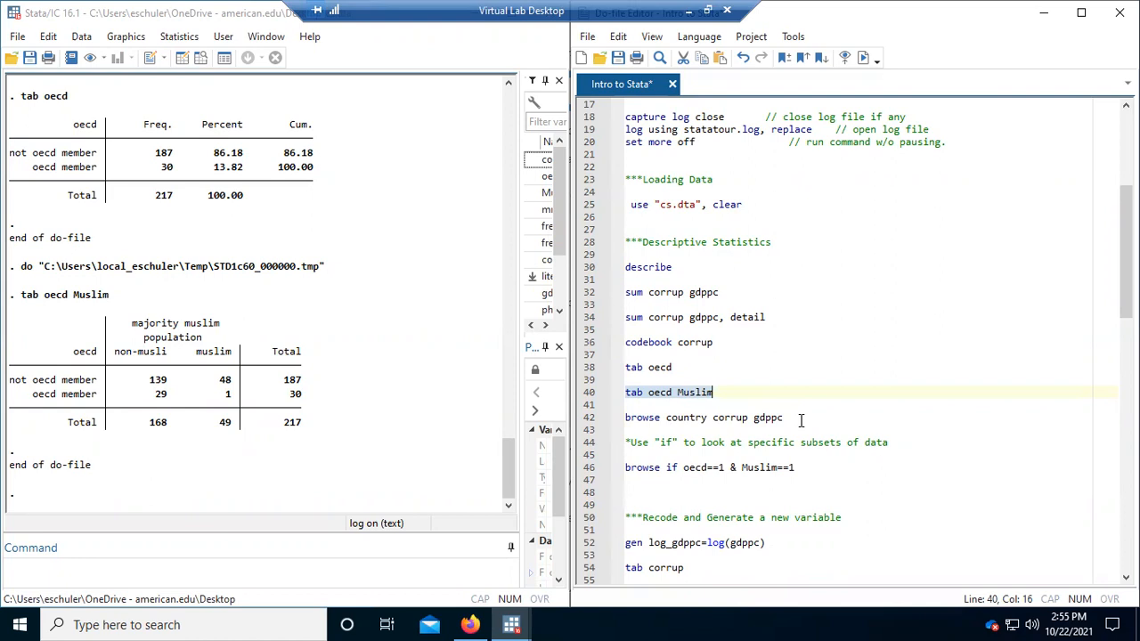
drag(804, 418, 624, 417)
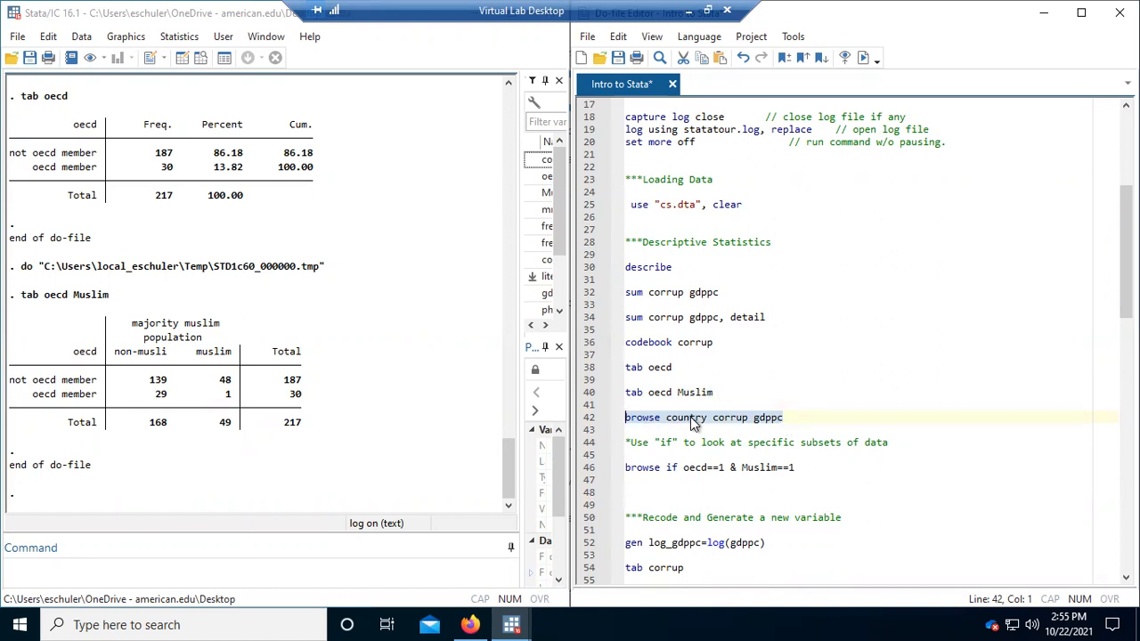
click(862, 58)
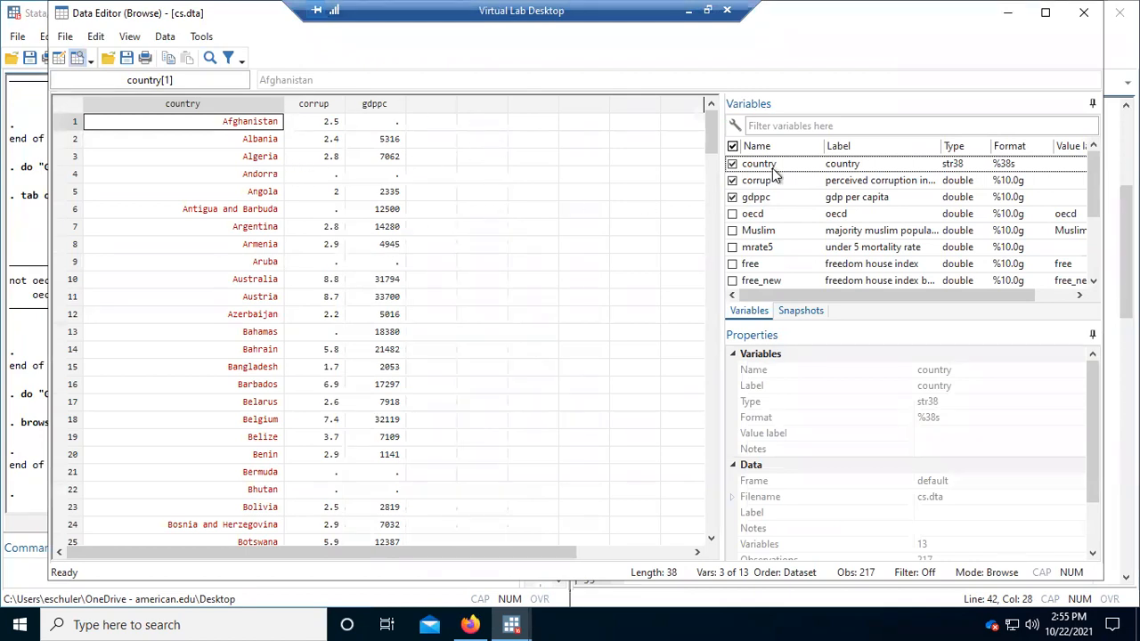
Show the oecd and free variables and hide corrup and gdppc in the data browser, and close it
click(732, 214)
click(732, 264)
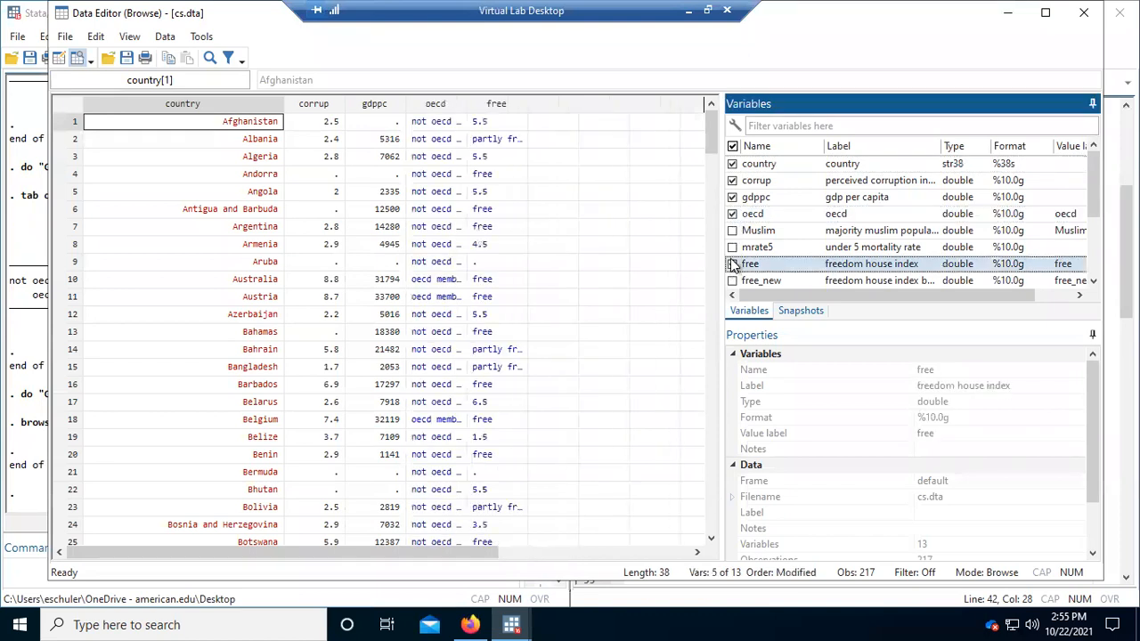
click(732, 180)
click(733, 197)
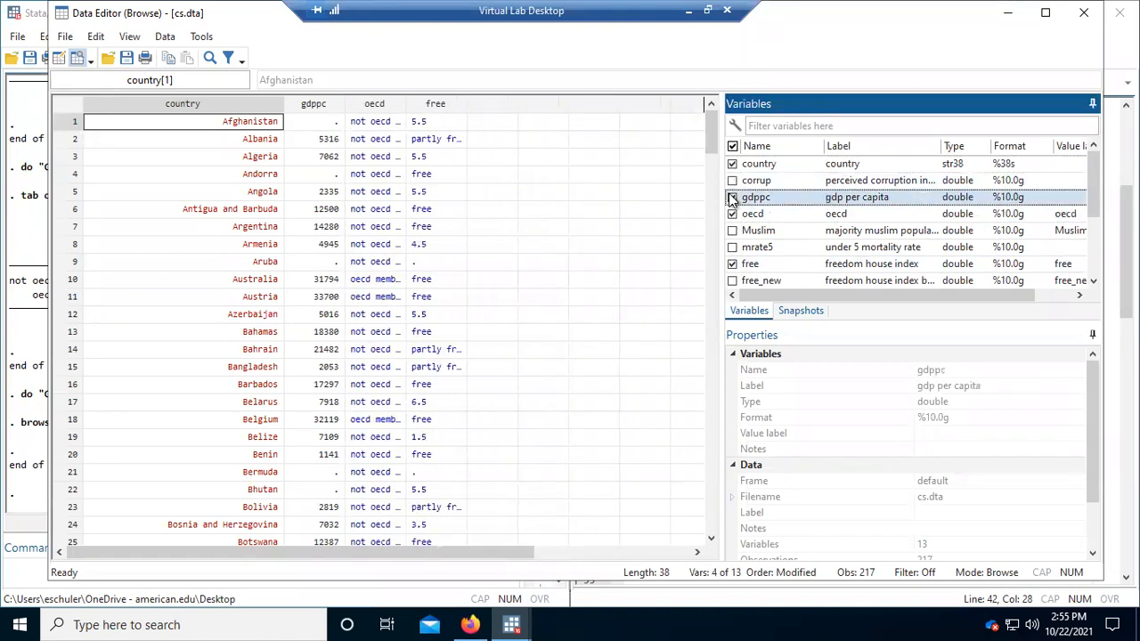
click(1085, 17)
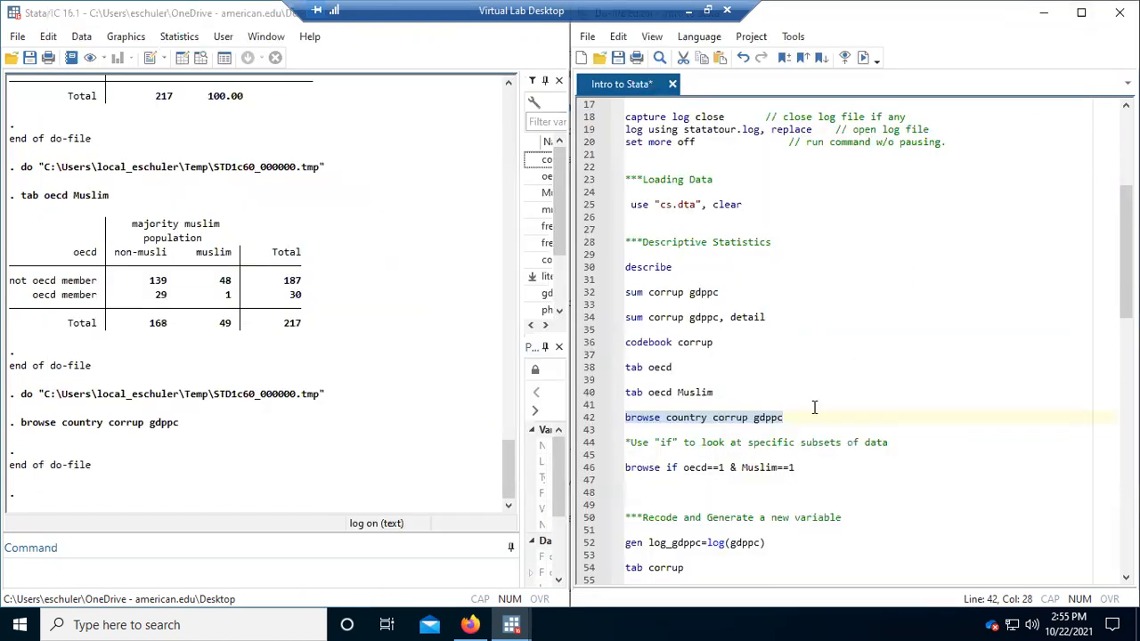
Run the browse if oecd==1 & Muslim==1 command on line 46, view the filtered data and close the data browser
right_click(814, 407)
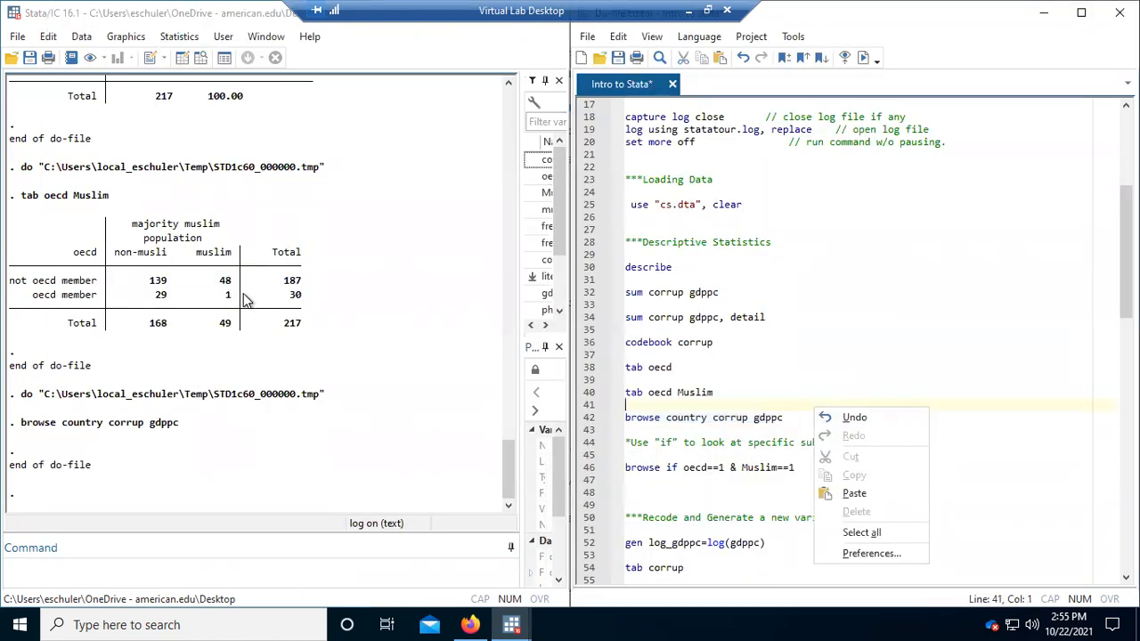
click(681, 479)
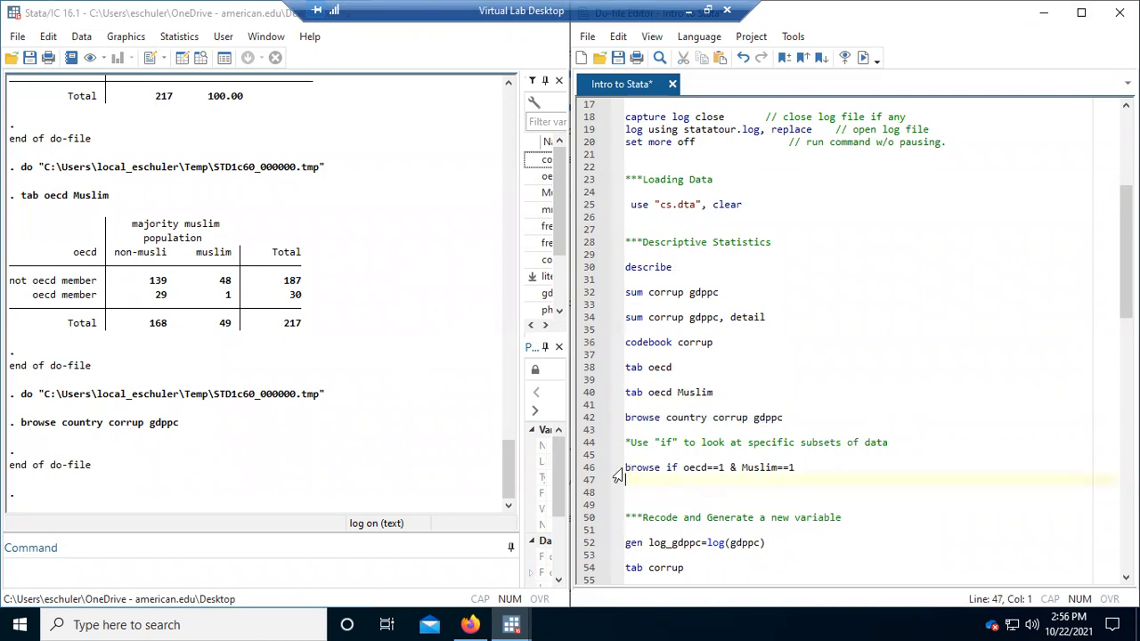
double_click(688, 468)
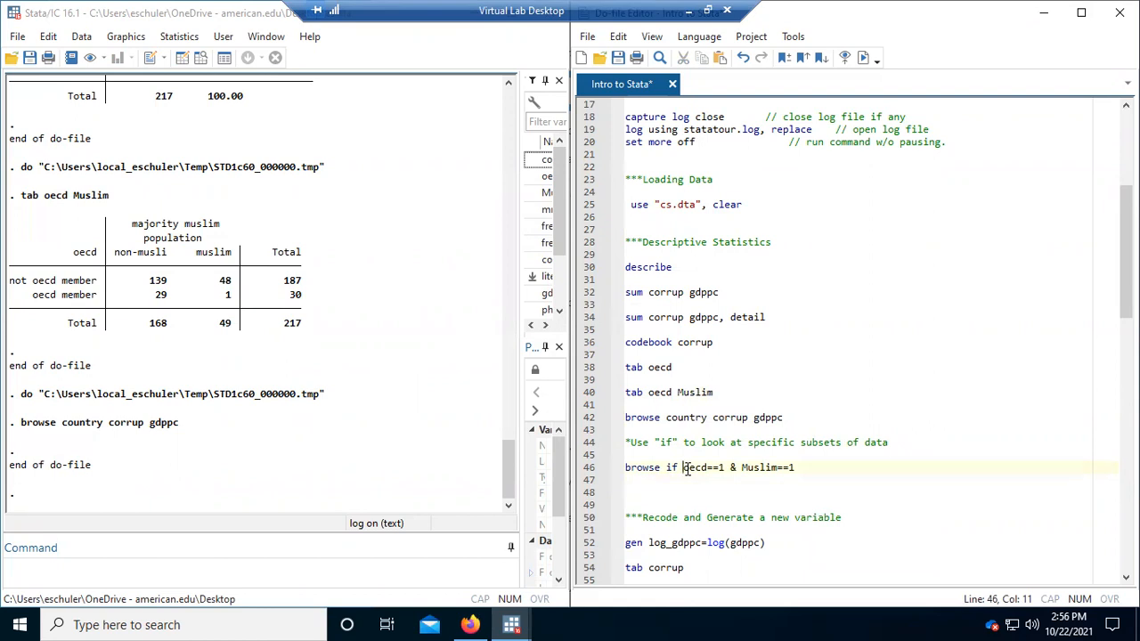
drag(710, 467, 722, 467)
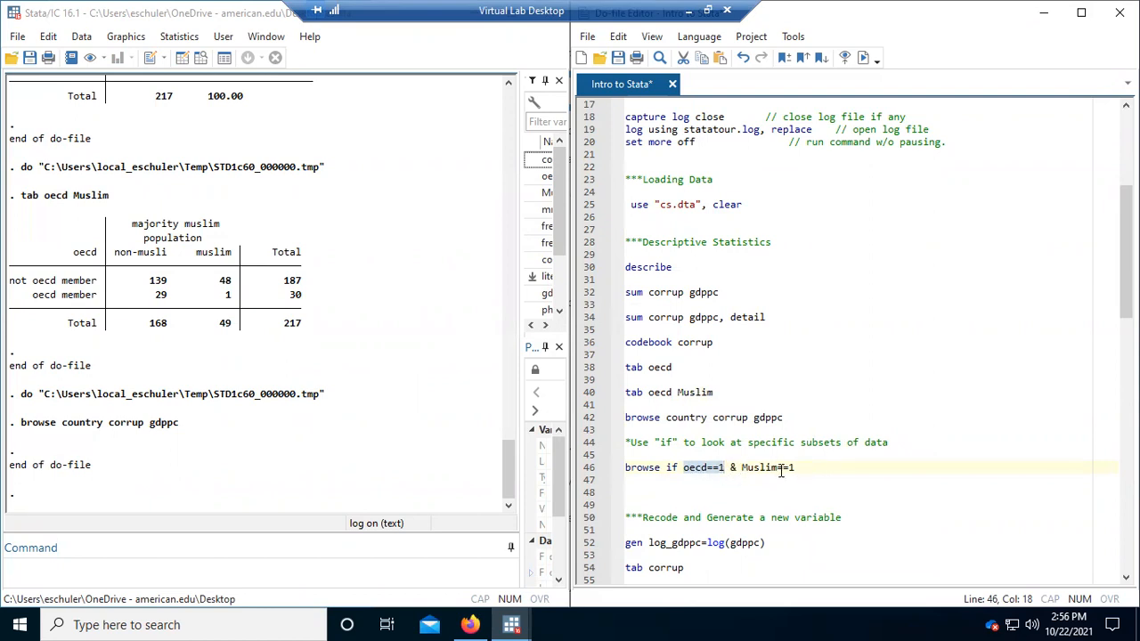
drag(808, 471, 609, 464)
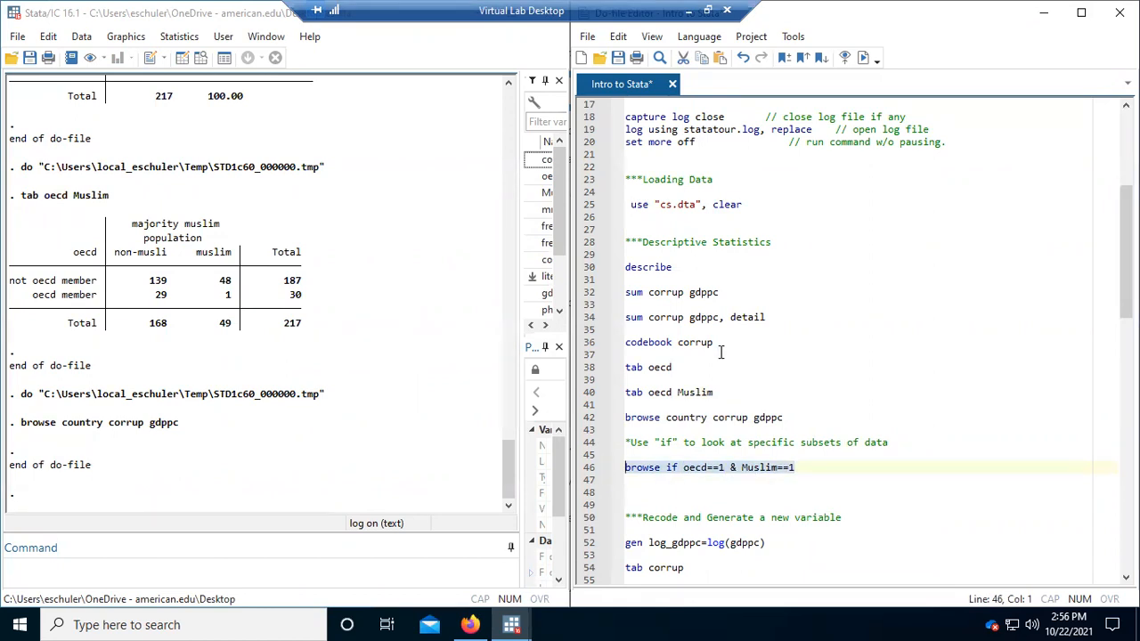
click(864, 59)
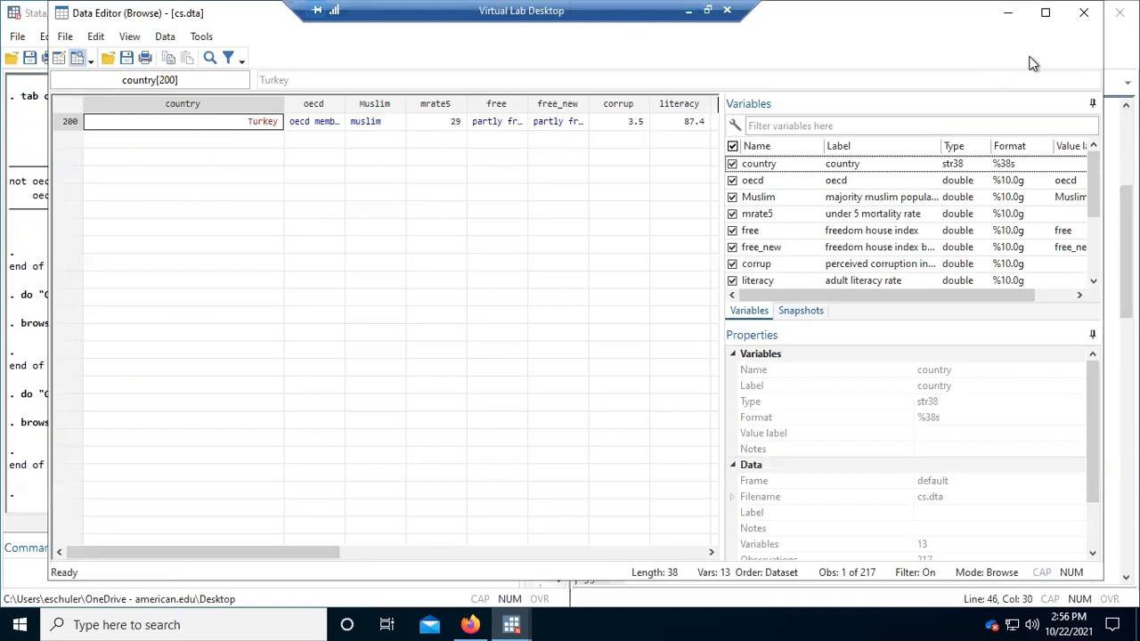
click(1088, 21)
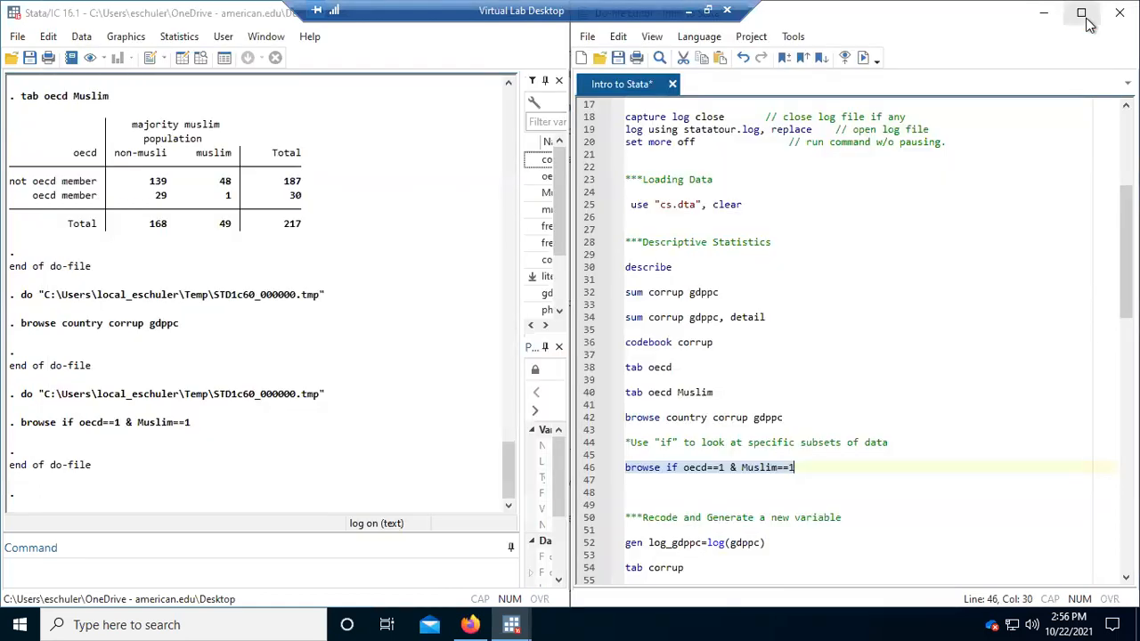
Run the gen log_gdppc=log(gdppc) command on line 52 to generate the logged GDP per capita variable
scroll(1020, 394, down, 1)
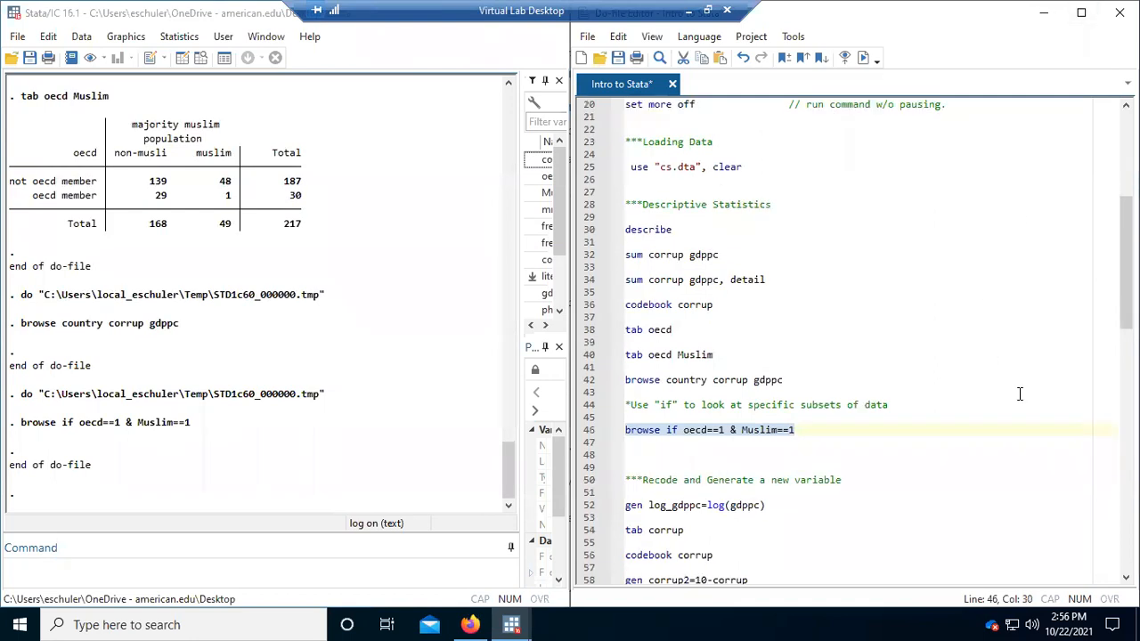
scroll(1020, 394, down, 1)
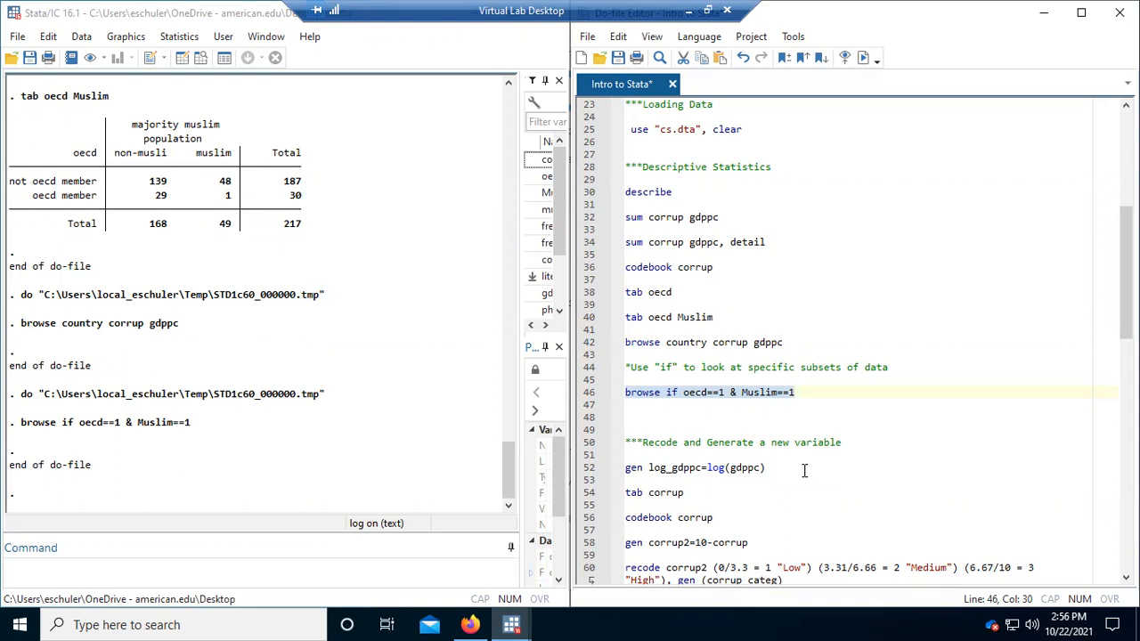
click(633, 468)
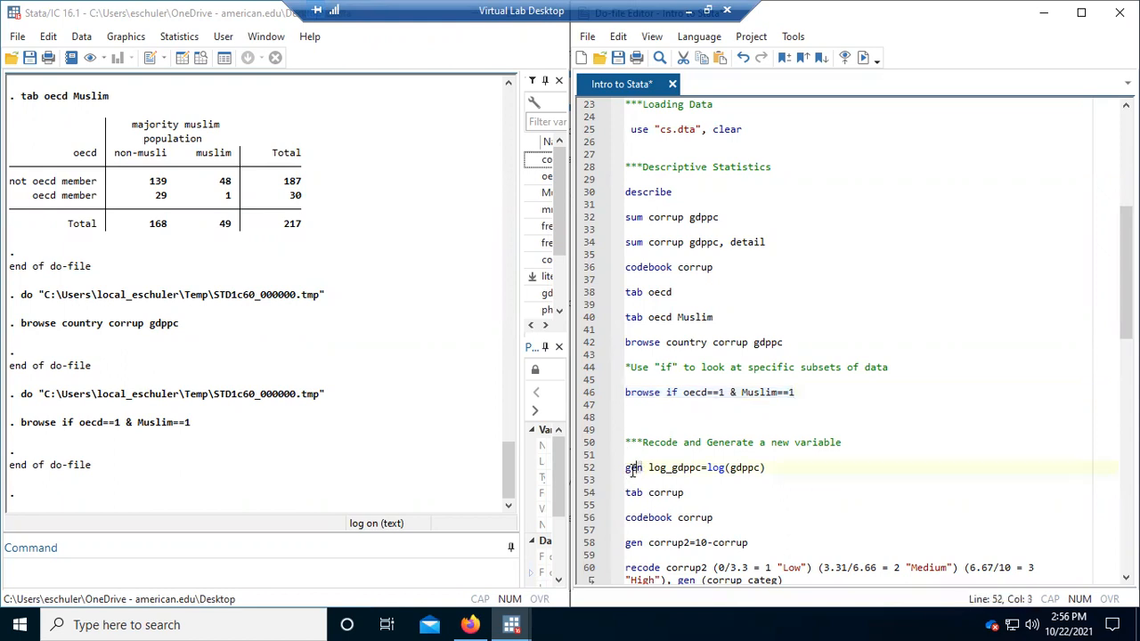
drag(649, 468, 710, 469)
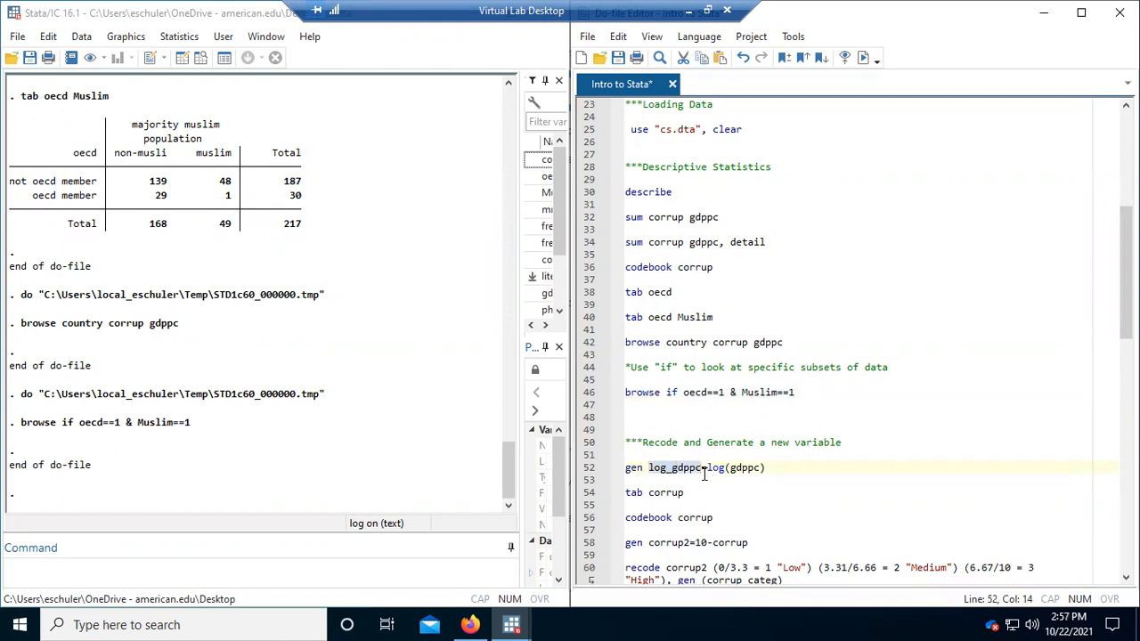
click(718, 469)
drag(775, 468, 613, 469)
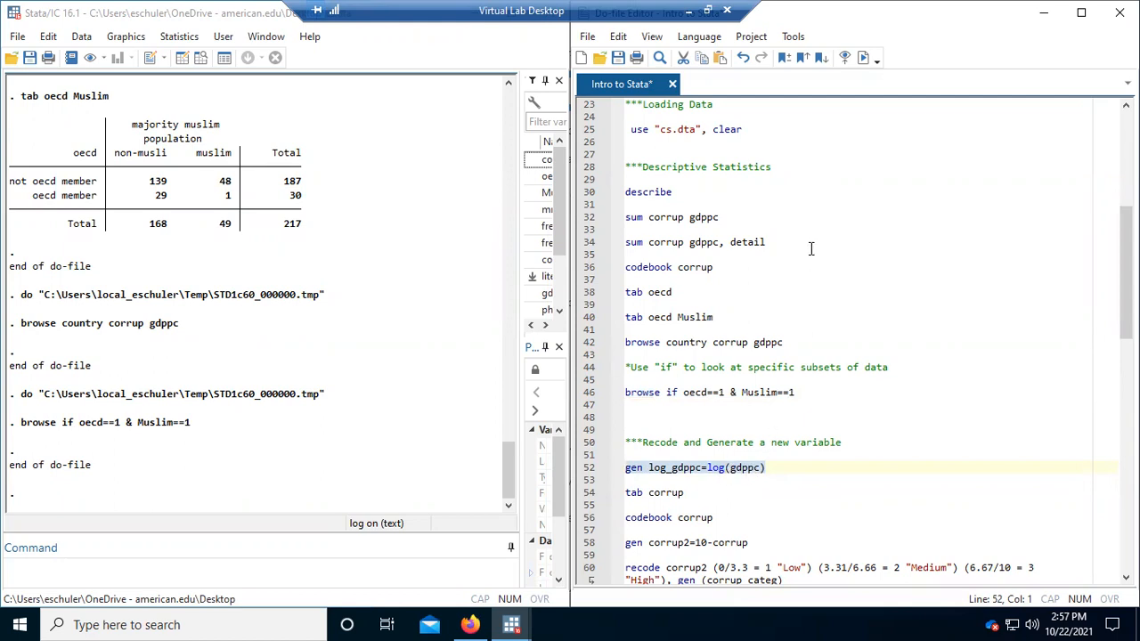
click(864, 59)
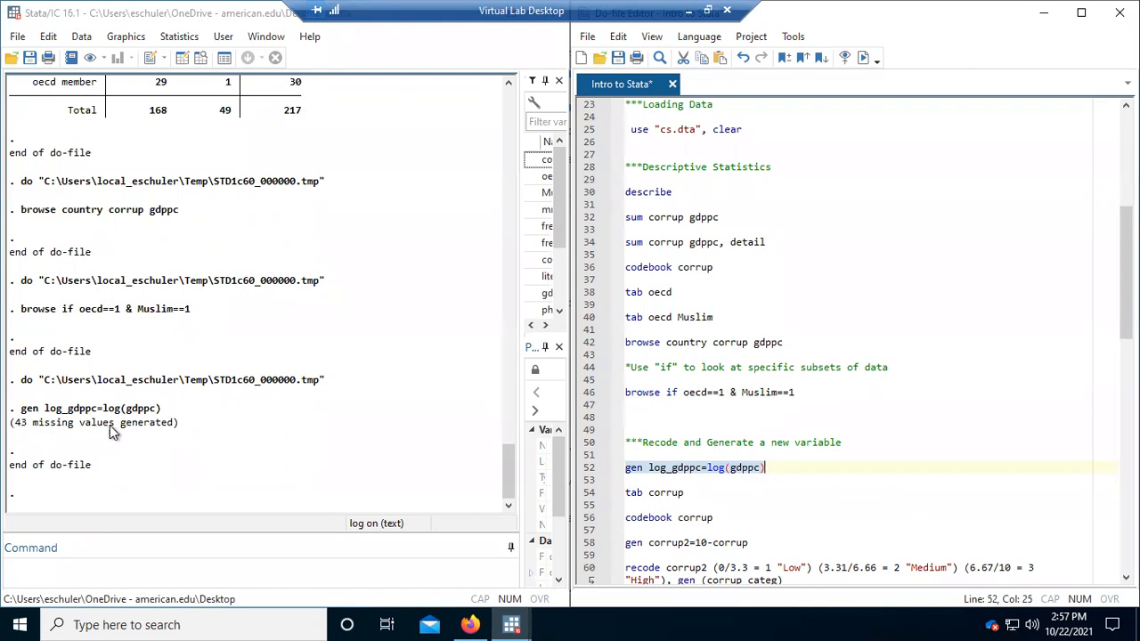
Open the data browser and examine the log_gdppc column and its entry in the variable list
click(220, 58)
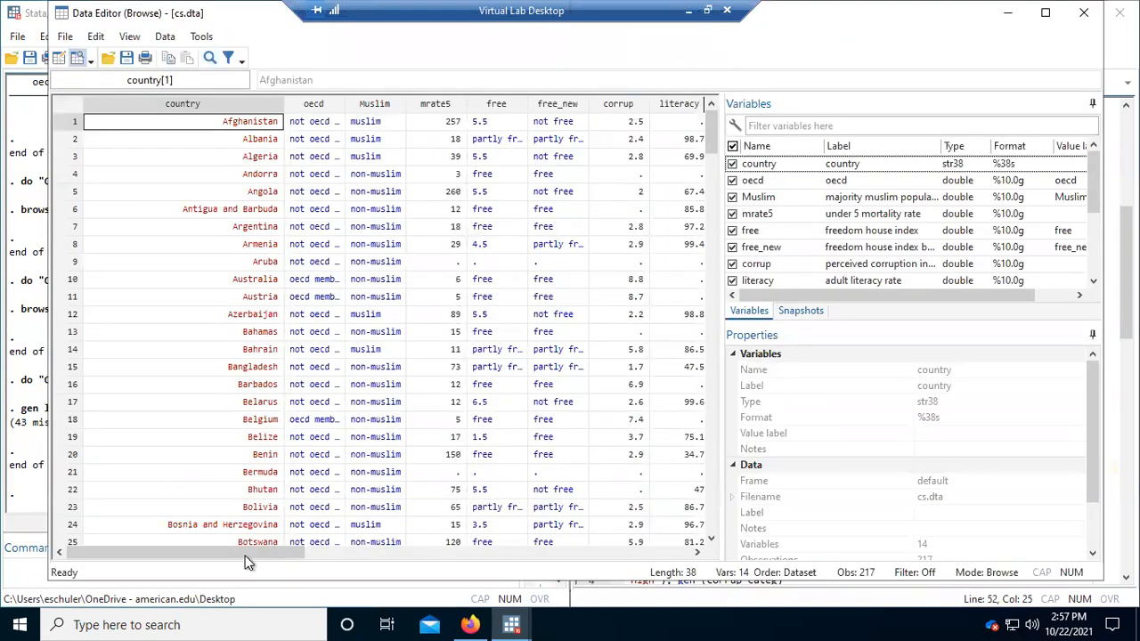
drag(241, 550, 458, 567)
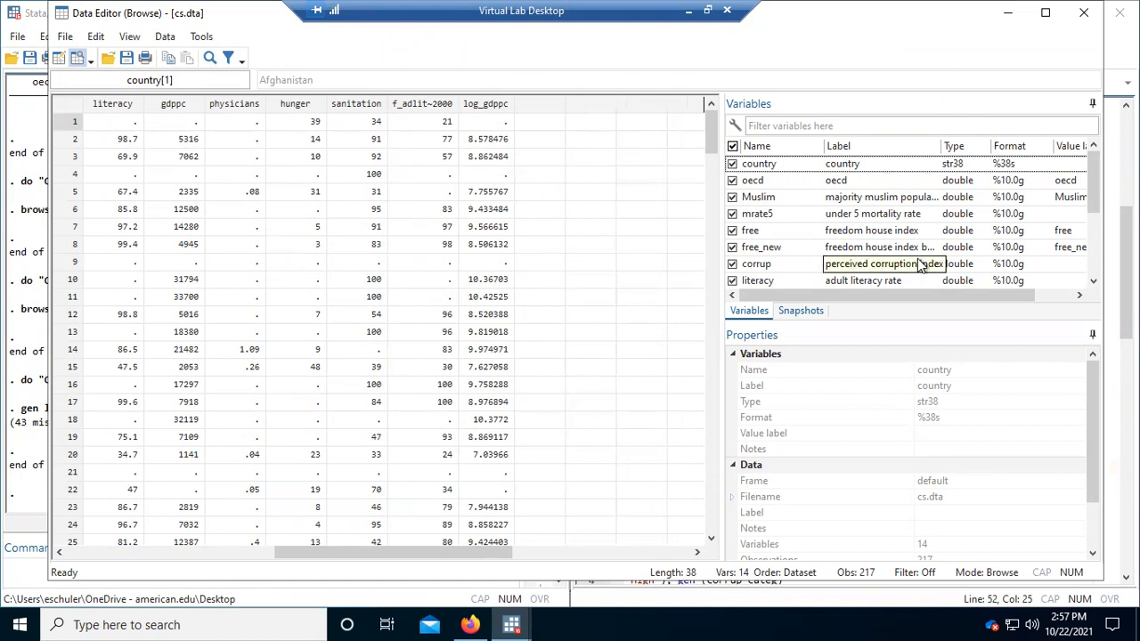
scroll(918, 258, down, 2)
scroll(909, 259, down, 2)
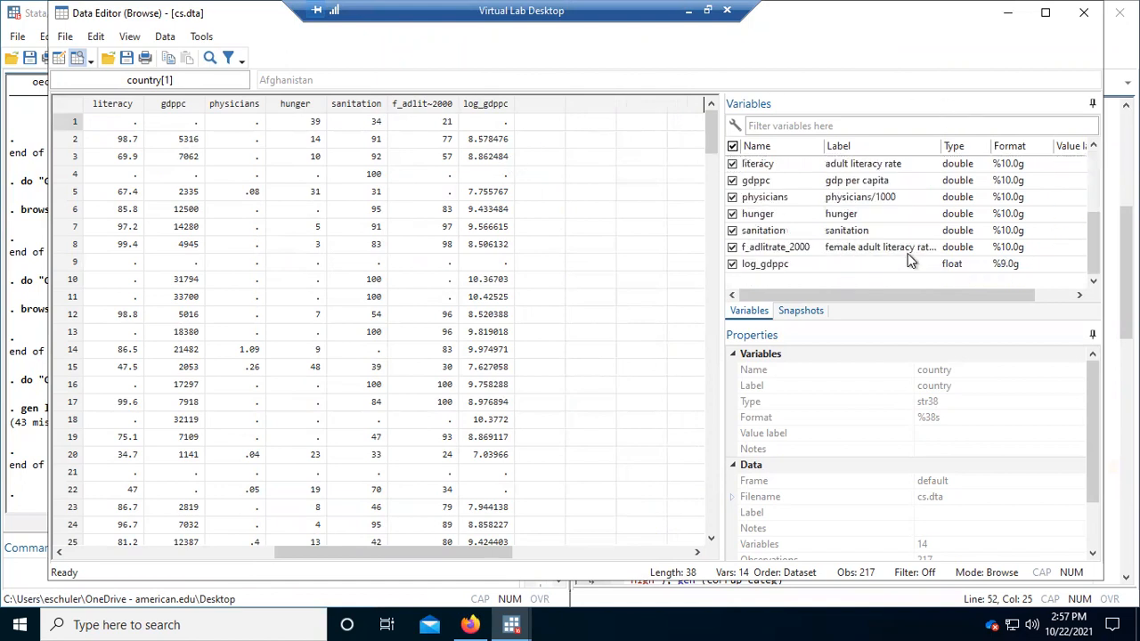
Switch the data editor to edit mode, label the log_gdppc variable "log of gdppc", and close the editor
click(859, 263)
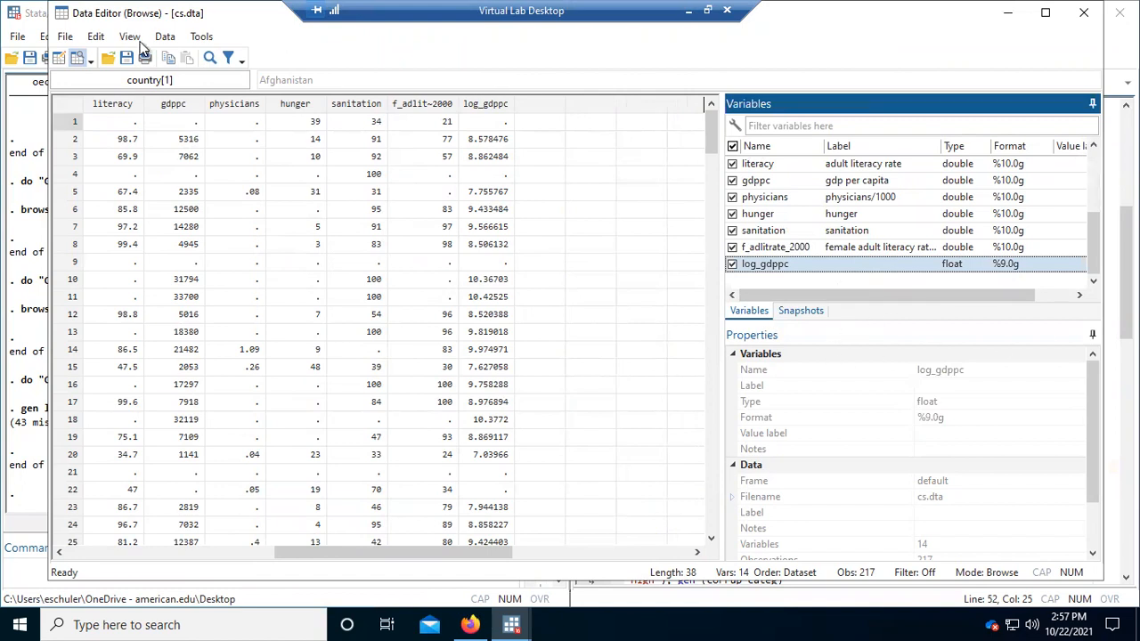
click(58, 58)
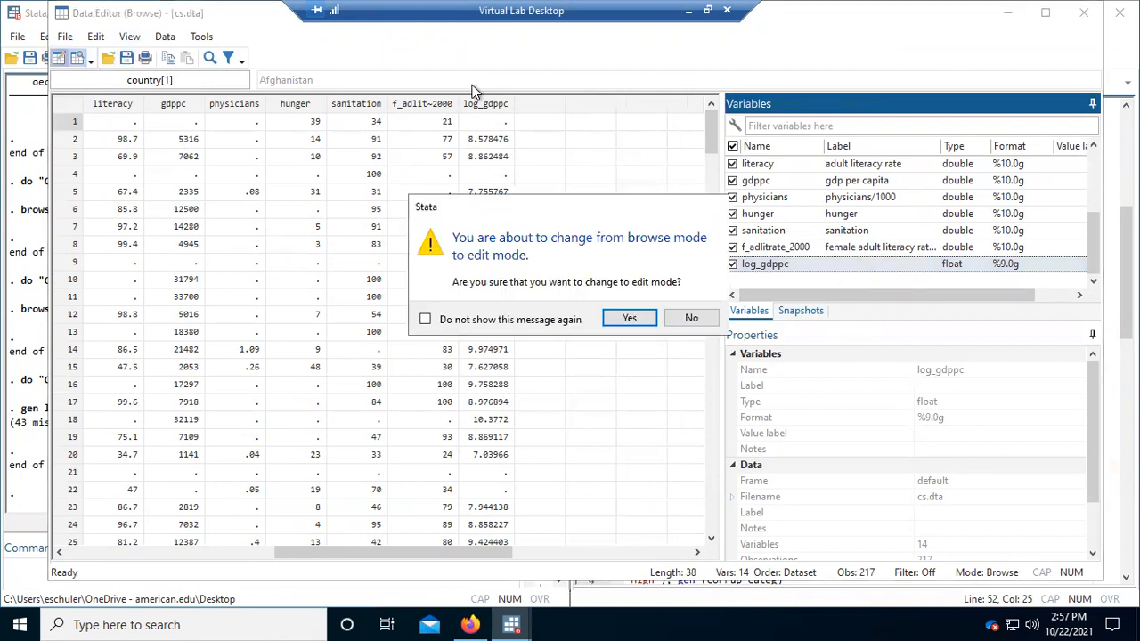
click(637, 322)
click(926, 385)
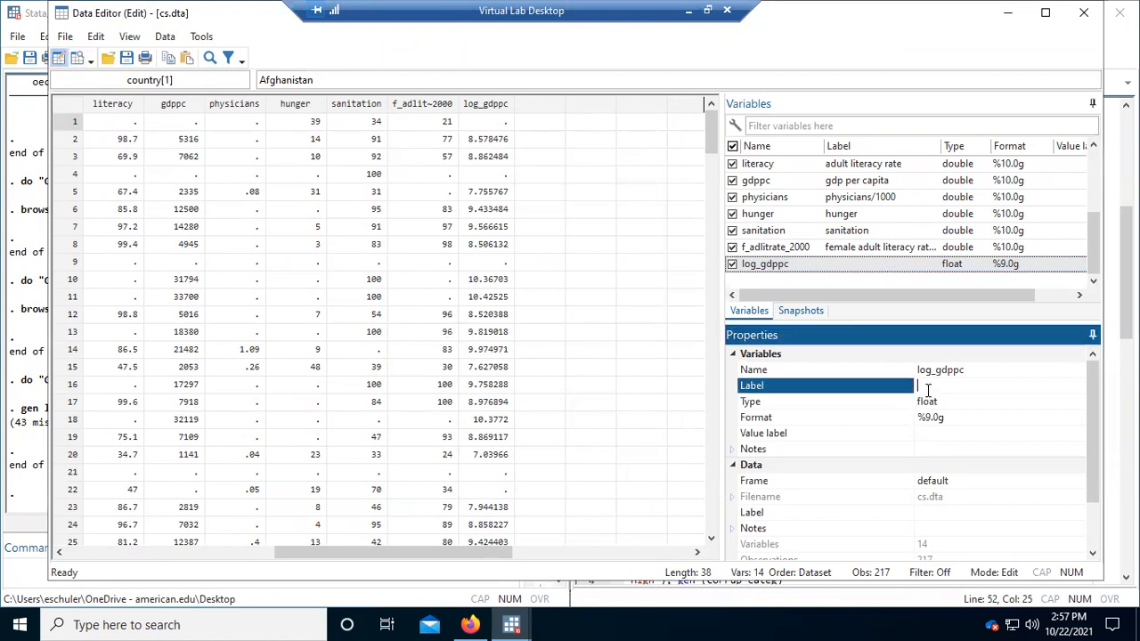
text(lo)
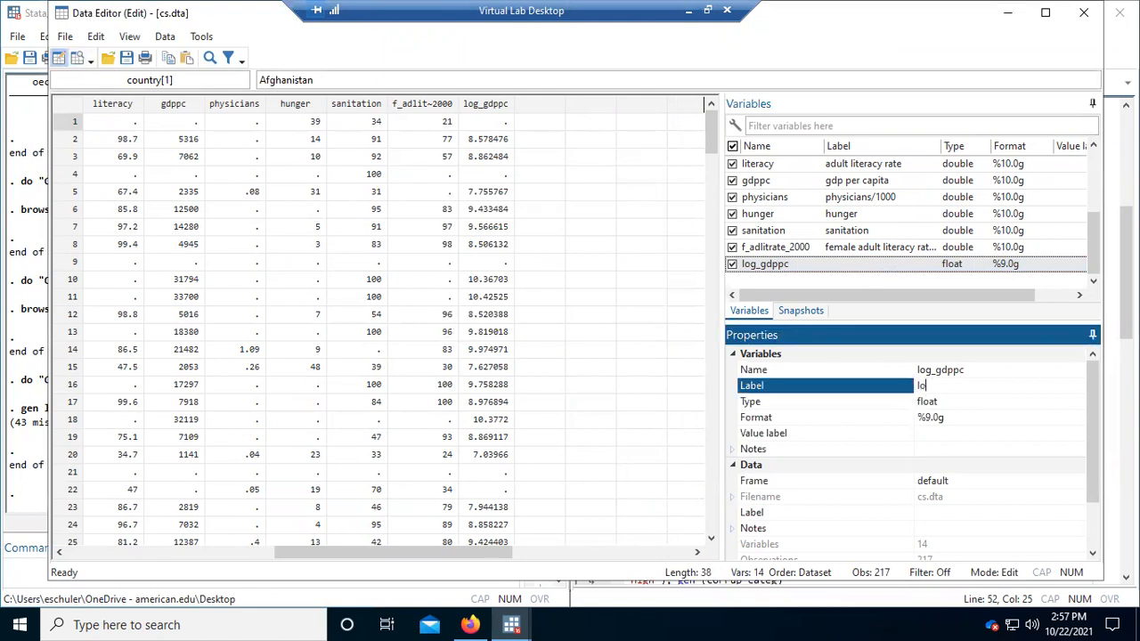
text(g of gdppc)
click(1088, 12)
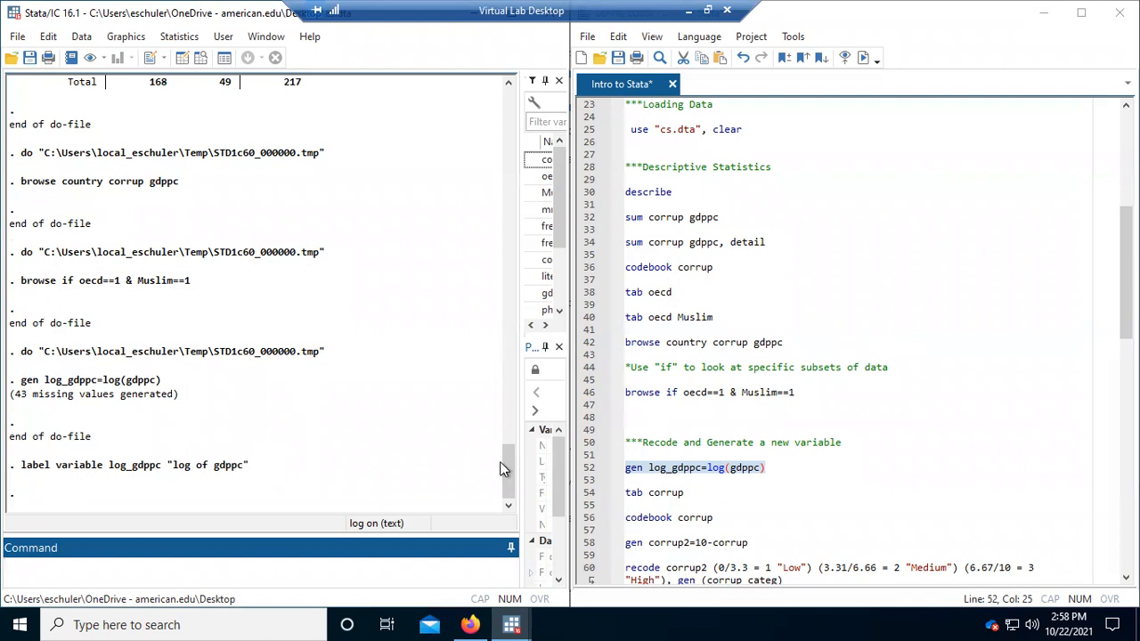
Run the tab corrup command on line 54, review its frequency table, and run codebook corrup on line 56
scroll(889, 416, down, 2)
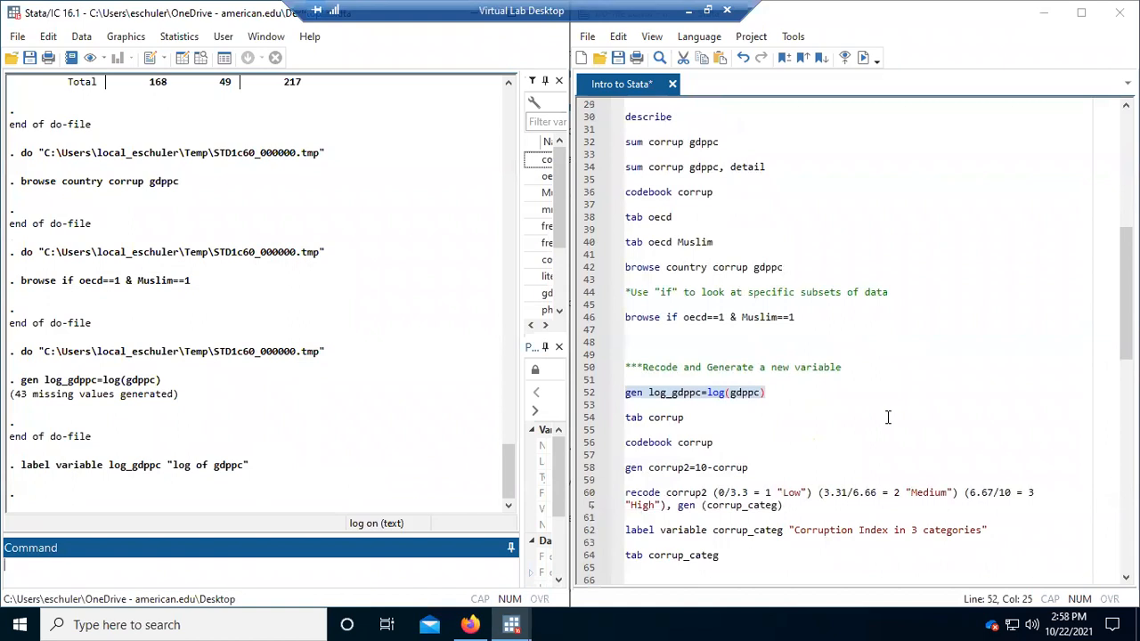
drag(690, 418, 624, 417)
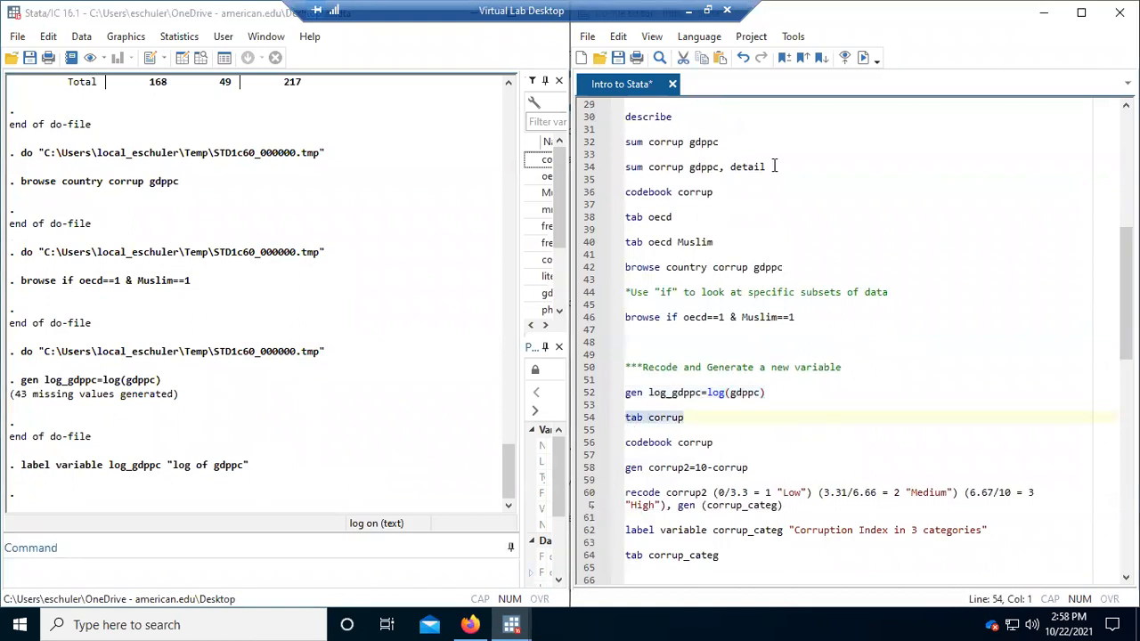
click(859, 58)
scroll(201, 266, up, 15)
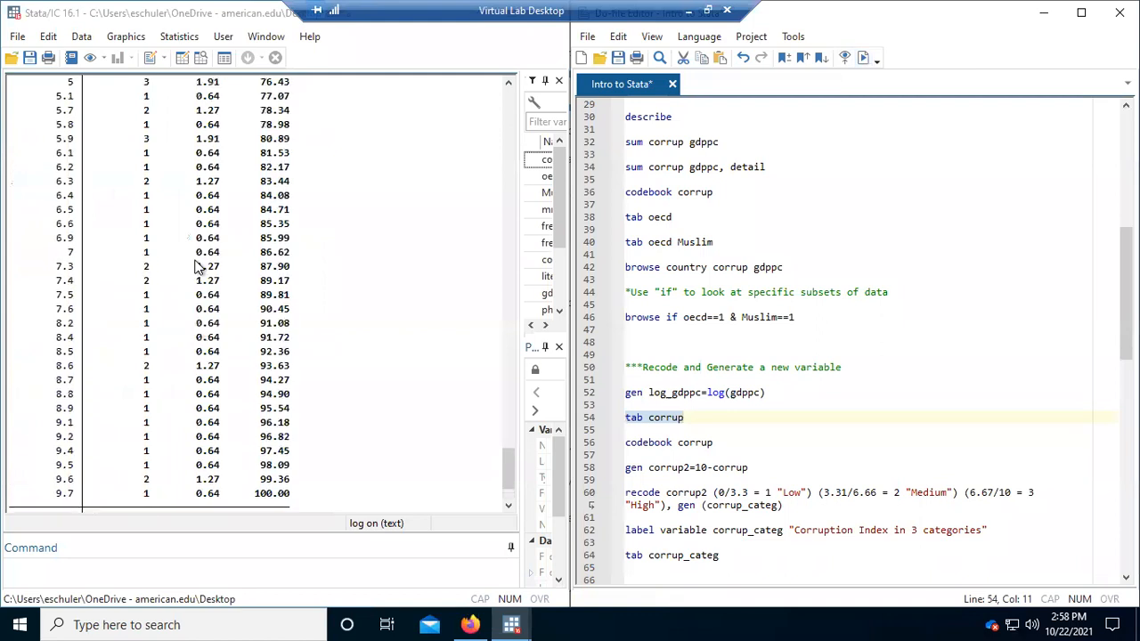
scroll(200, 266, up, 3)
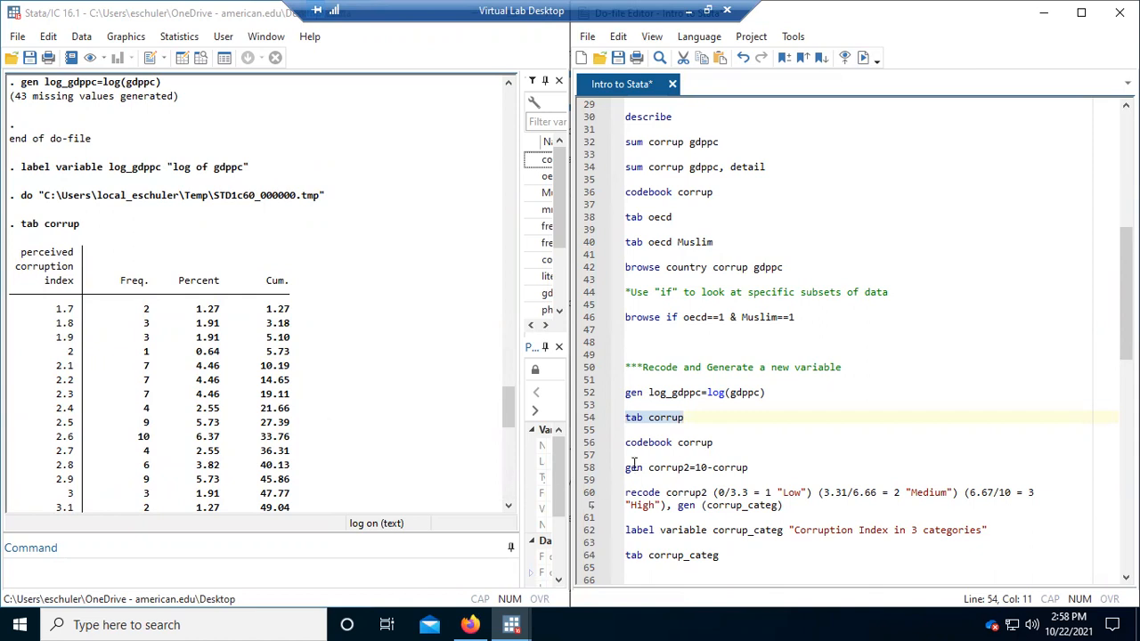
drag(715, 442, 609, 442)
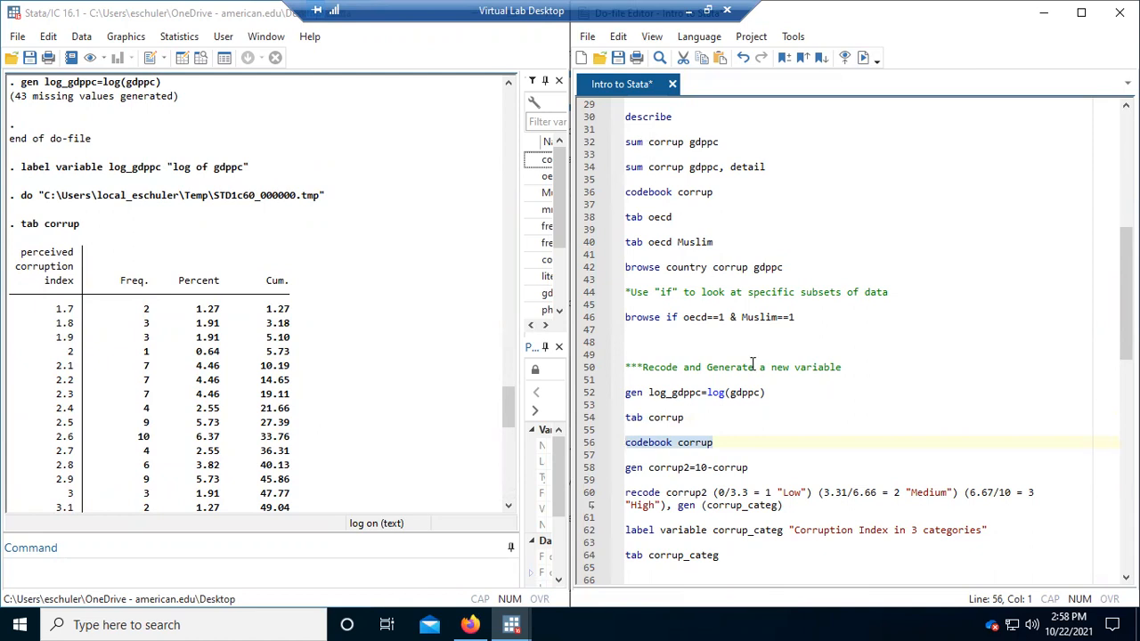
click(862, 58)
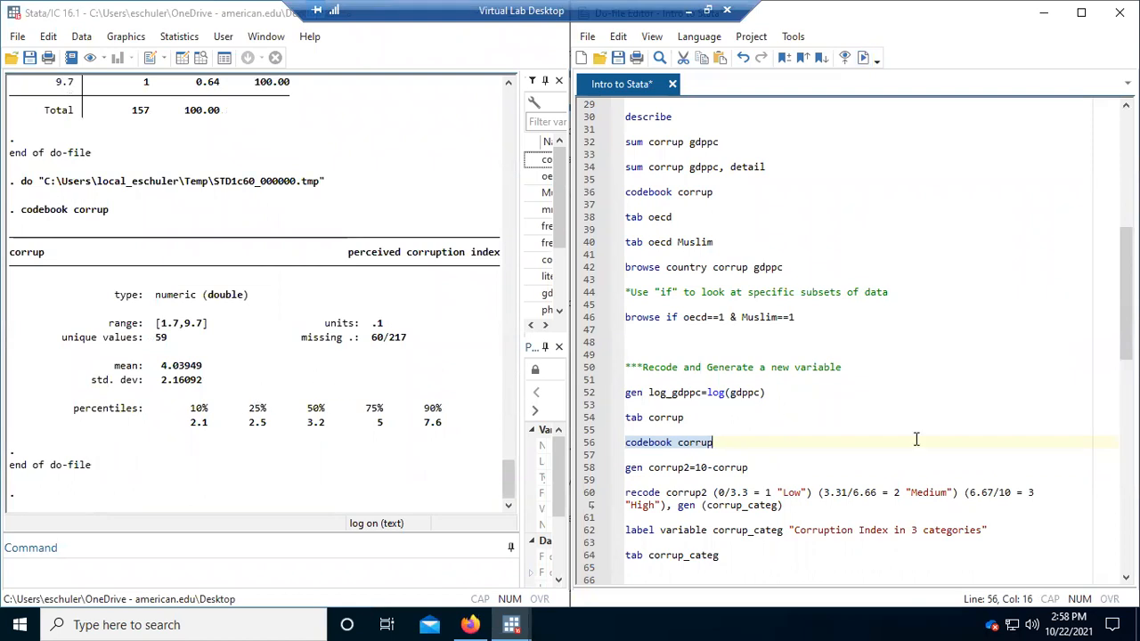
Examine the parts of the gen corrup2=10-corrup command on line 58 that reverses the corruption index
scroll(916, 439, down, 1)
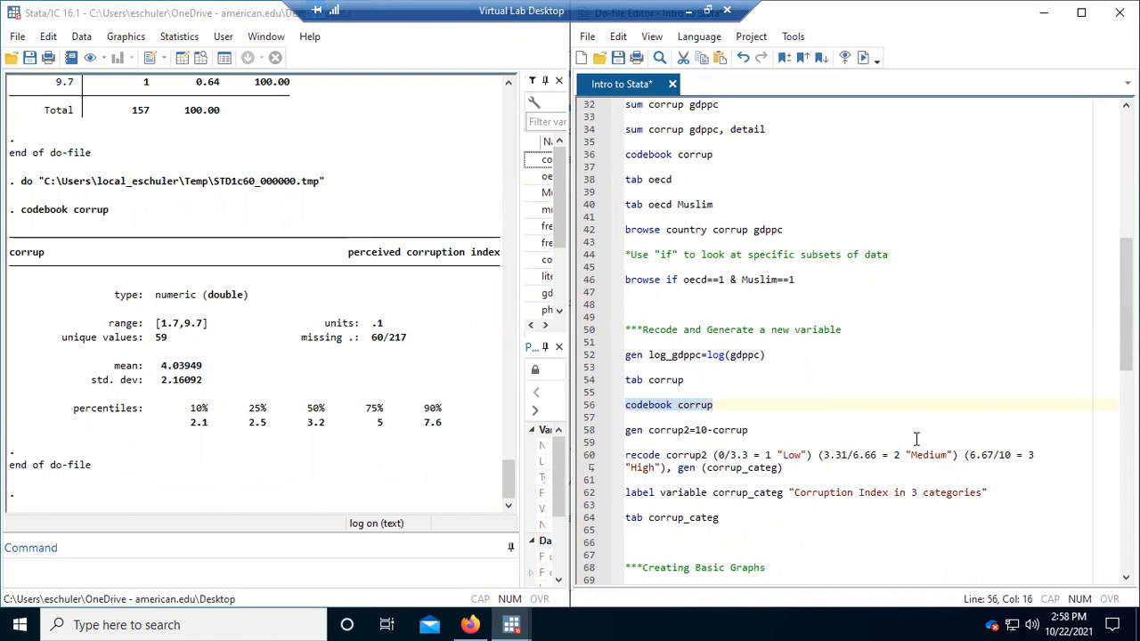
click(761, 431)
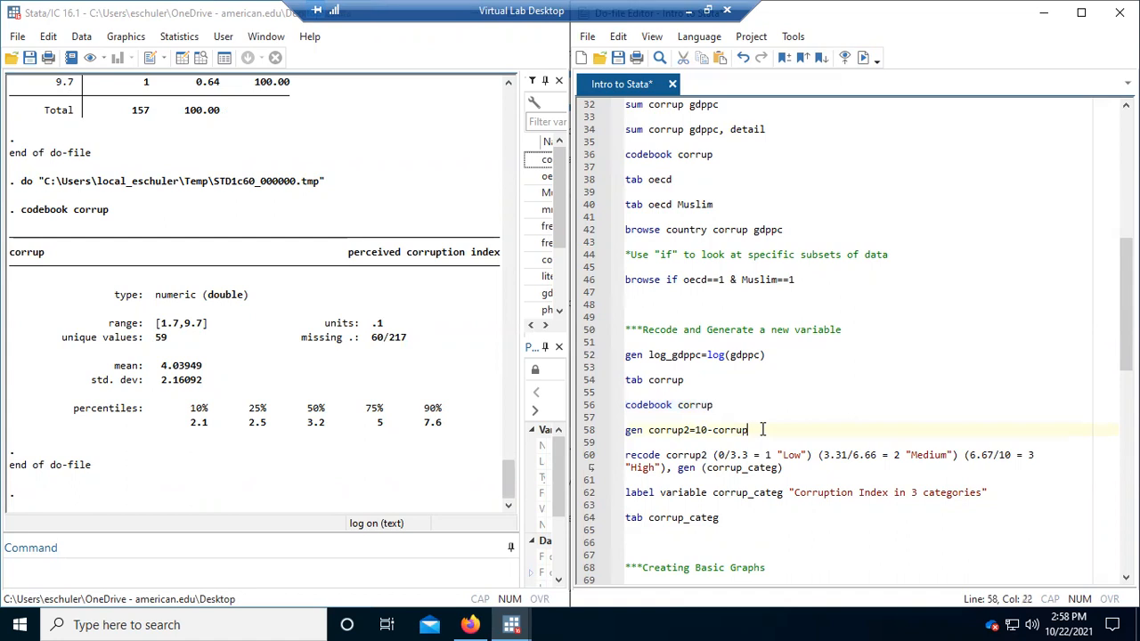
drag(763, 431, 690, 428)
click(647, 432)
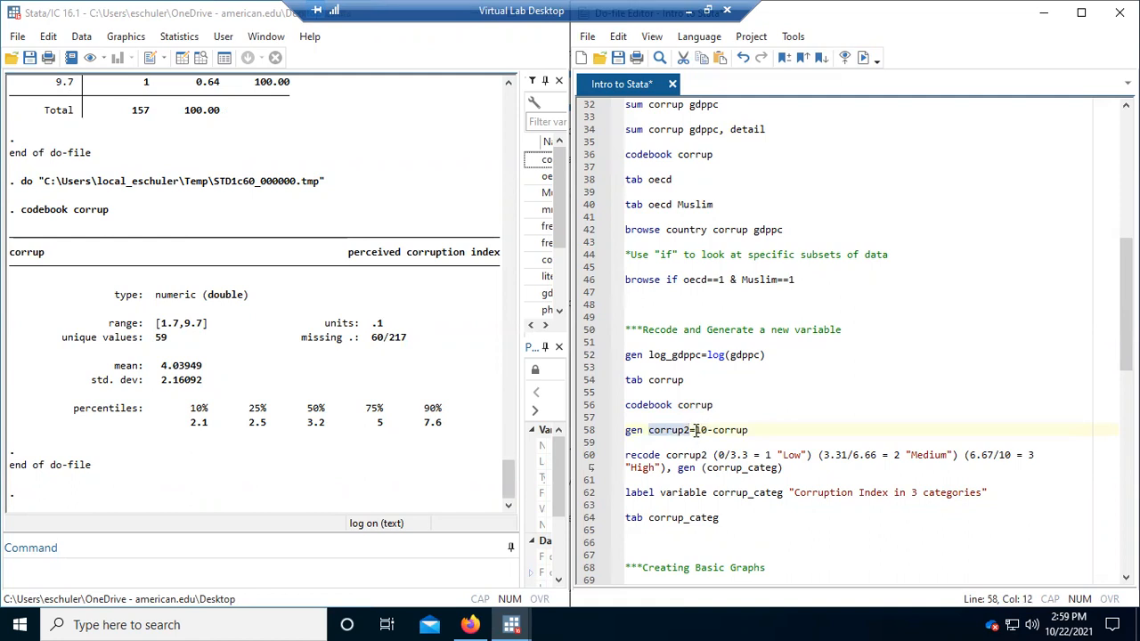
drag(762, 430, 608, 432)
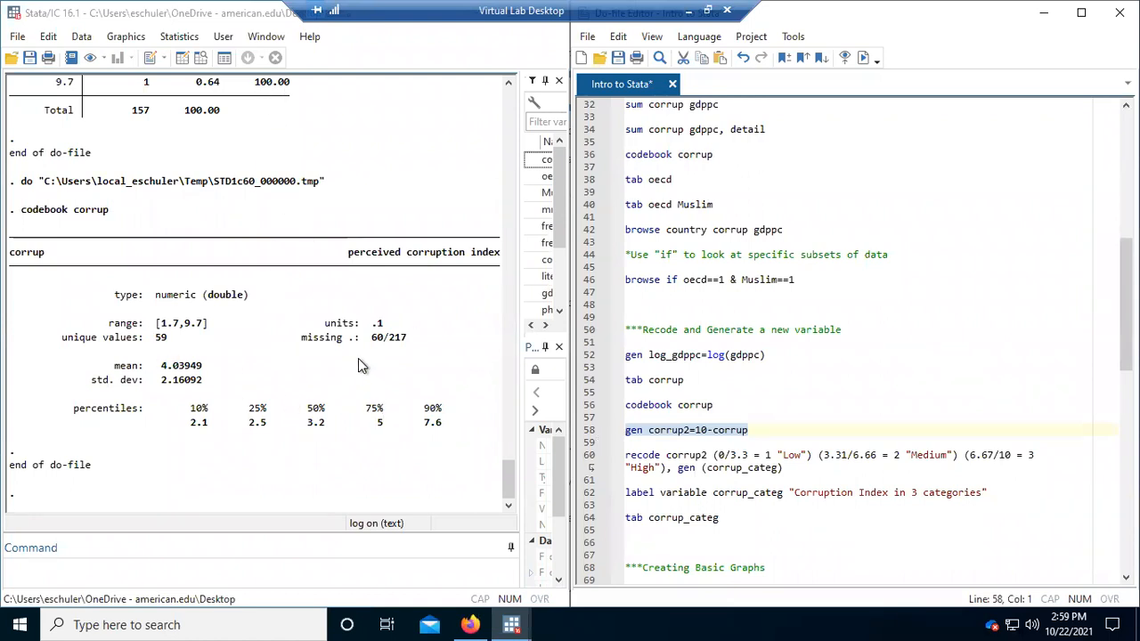
Run sum corrup, detail as a direct command to get detailed summary statistics for the corruption index
scroll(248, 223, up, 1)
scroll(248, 223, down, 1)
click(161, 578)
text(sum co)
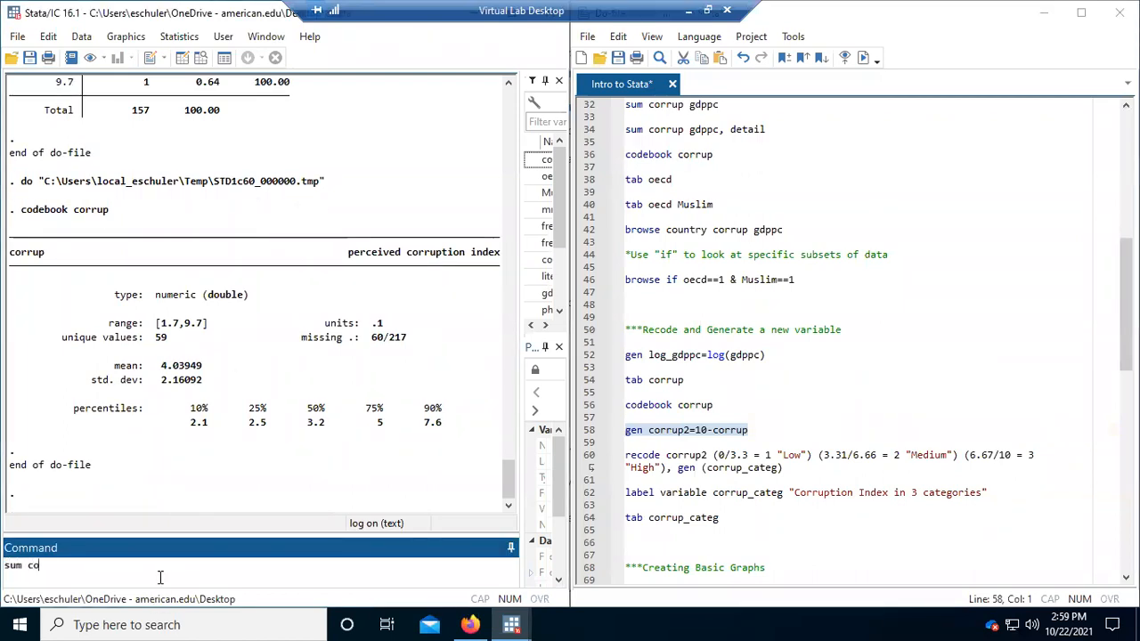
text(rrupt, detail)
key(Return)
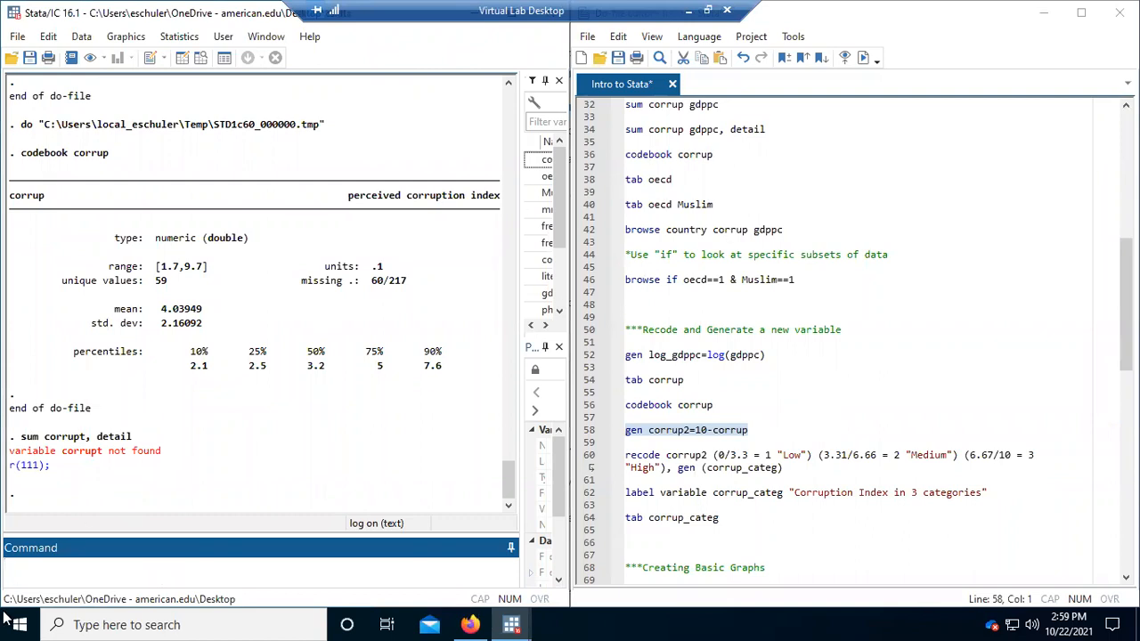
text(sum corrup, detail)
key(Return)
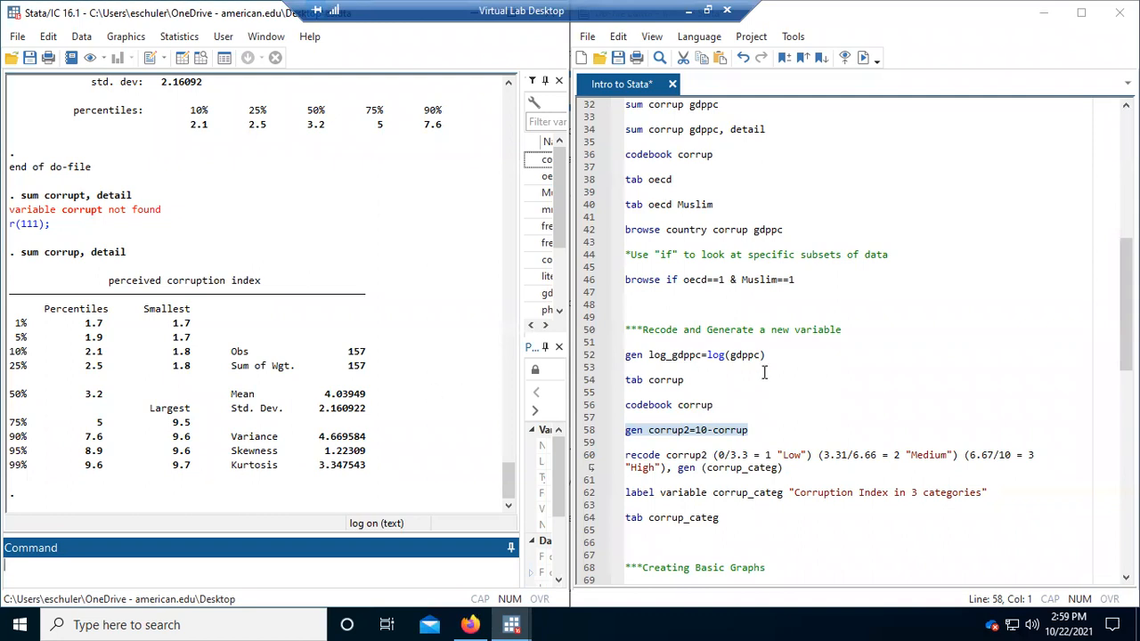
Run the gen corrup2=10-corrup command on line 58 and compare the corrup and corrup2 columns in the data browser
drag(753, 431, 615, 427)
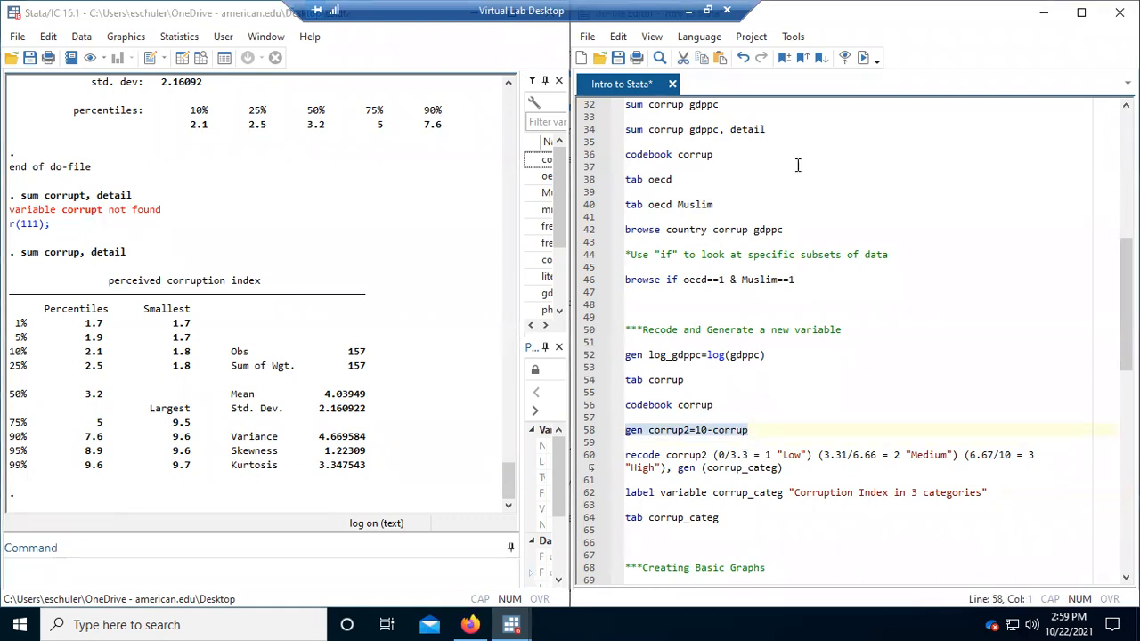
click(861, 57)
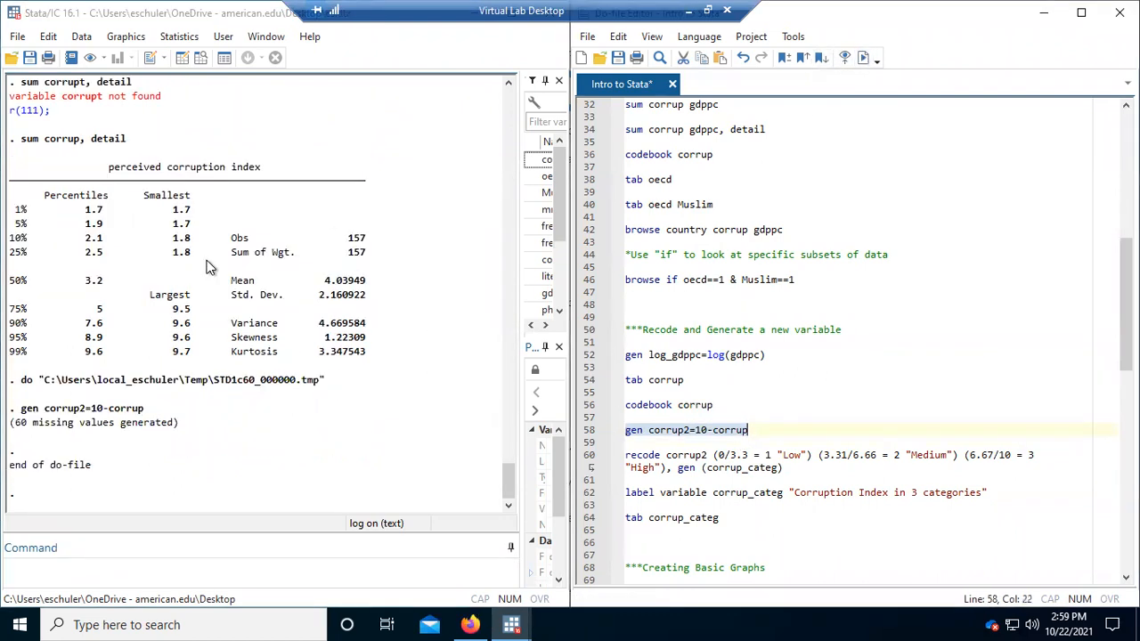
click(207, 59)
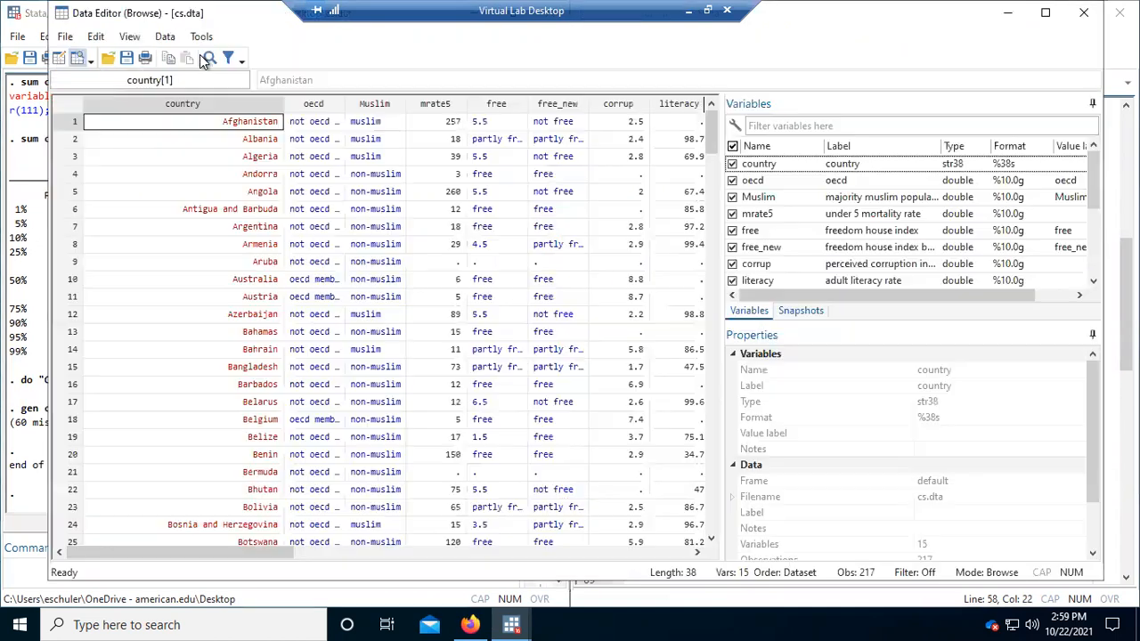
drag(268, 553, 423, 550)
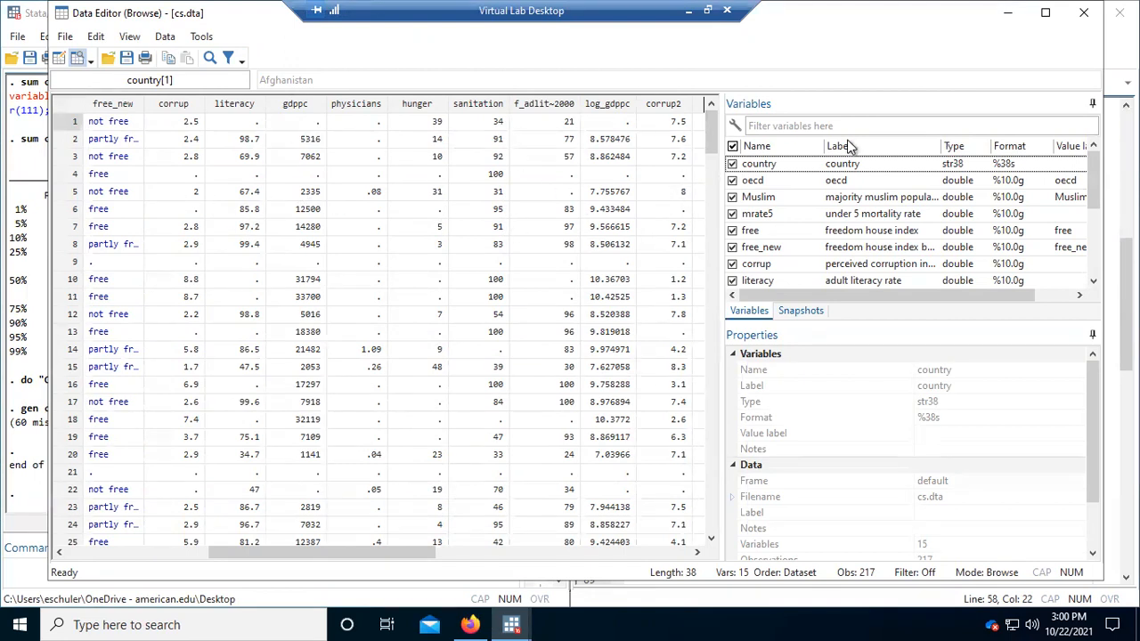
click(1086, 15)
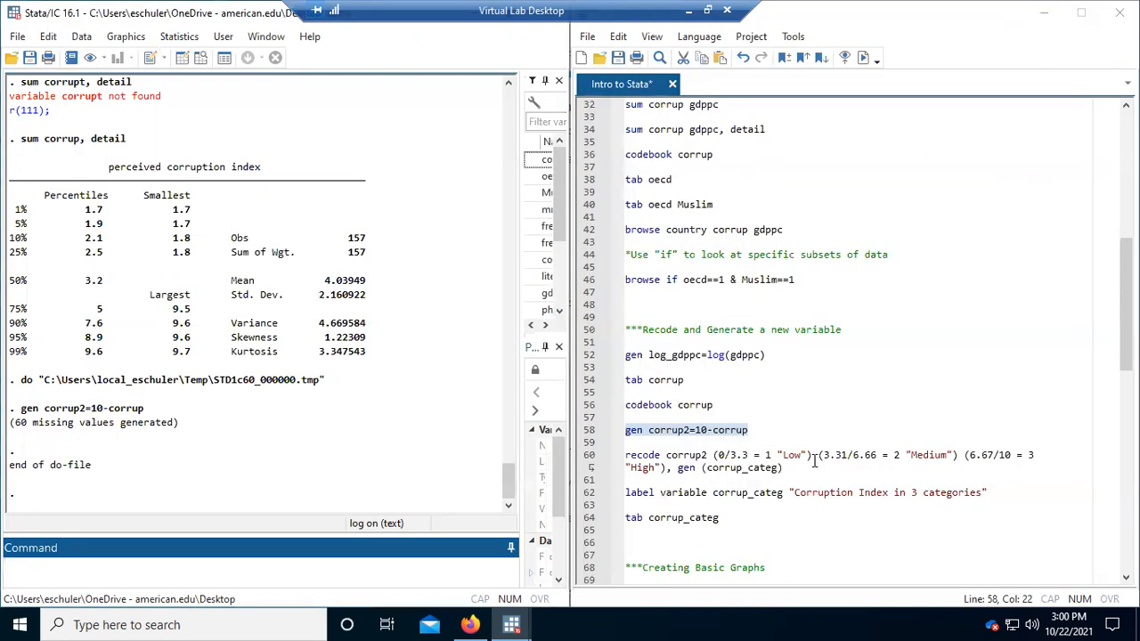
Examine the recode corrup2 command on line 60, including its value ranges, category labels and gen (corrup_categ) option
scroll(813, 462, down, 1)
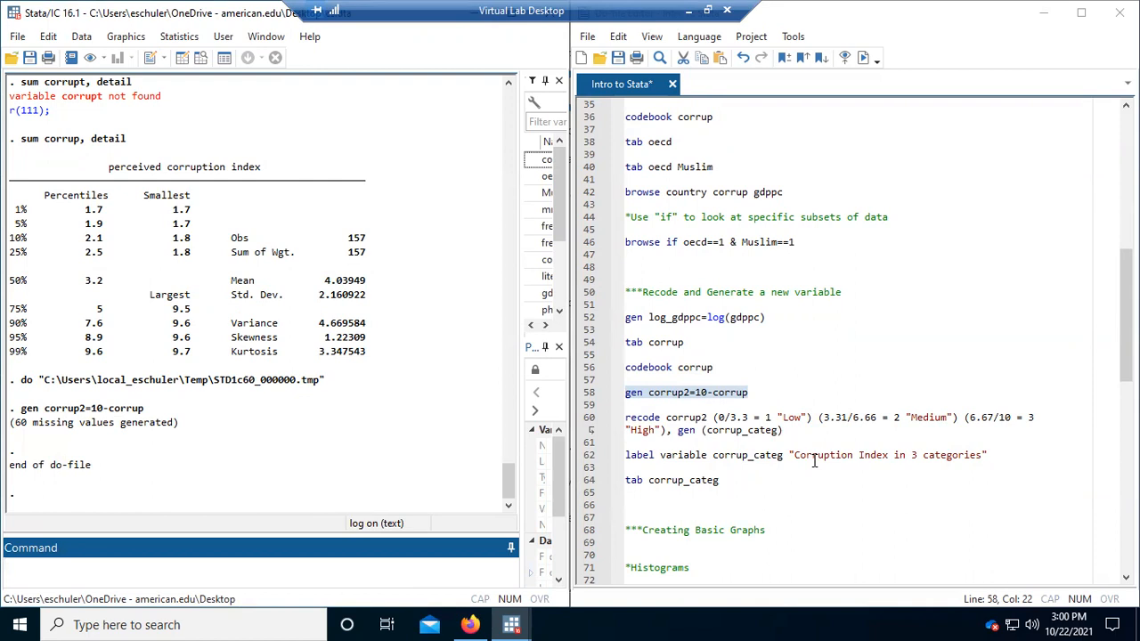
click(626, 417)
drag(625, 417, 709, 416)
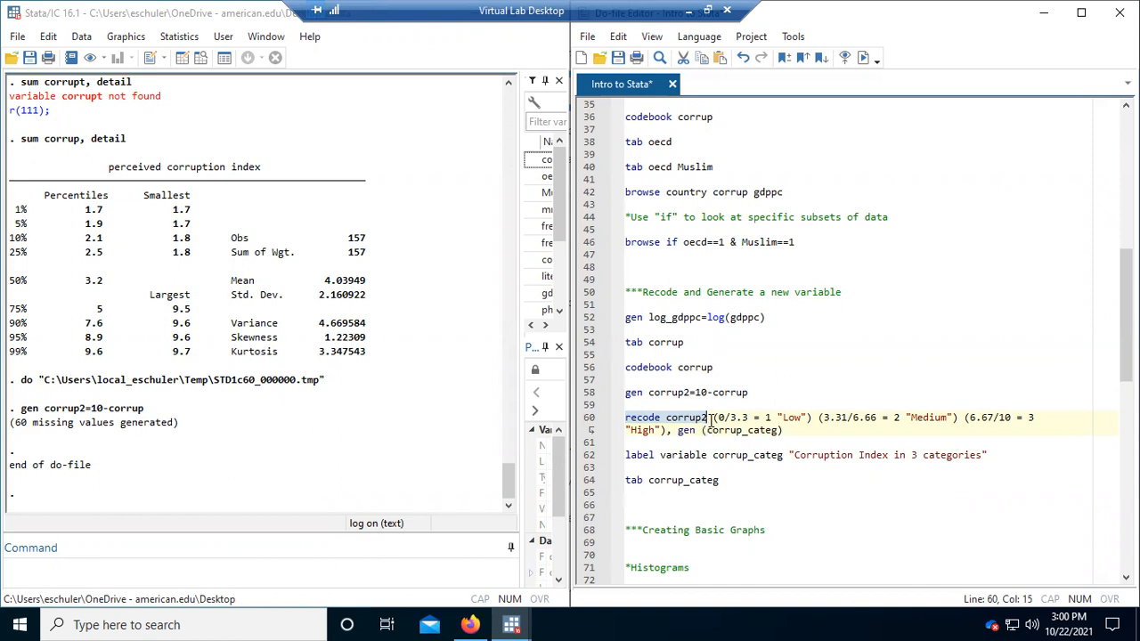
click(719, 418)
drag(719, 418, 765, 418)
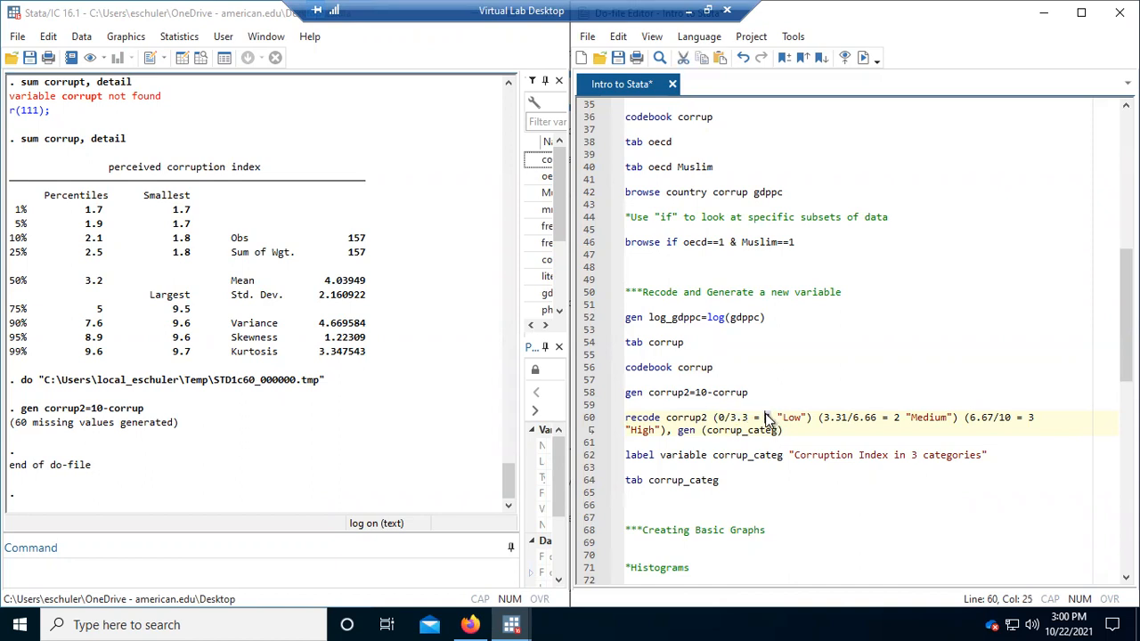
drag(808, 417, 994, 417)
drag(1014, 417, 994, 417)
drag(1040, 418, 1029, 417)
drag(675, 431, 789, 430)
Run the recode command on line 60 to generate corrup_categ with Low (0/3.3), Medium (3.31/6.66) and High (6.67/10) categories
click(788, 430)
key(shift+Home)
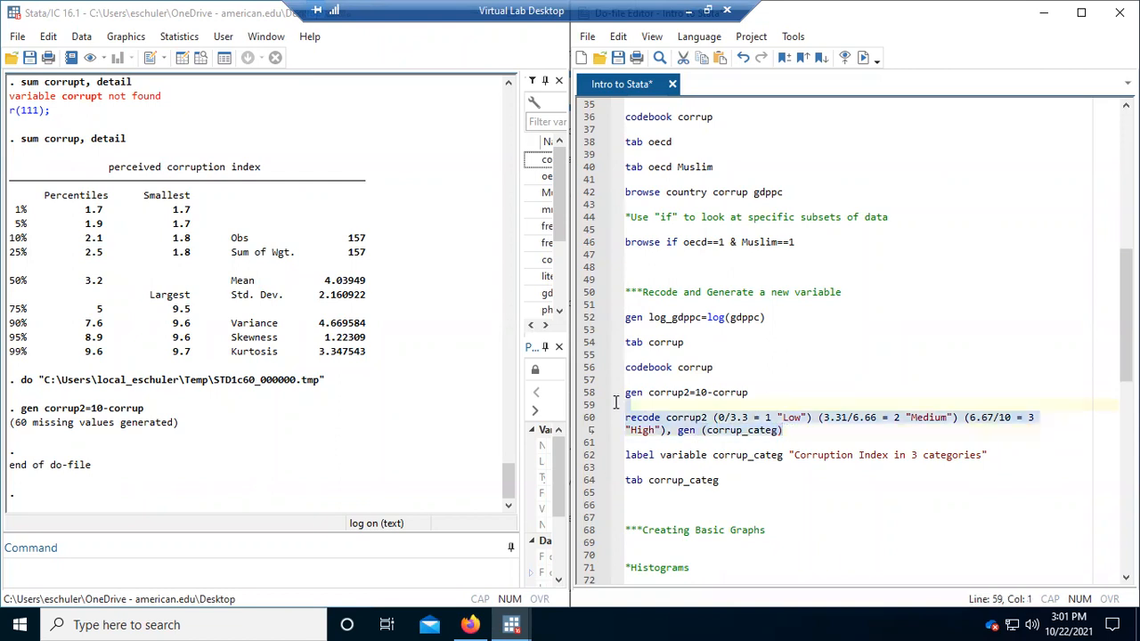
click(862, 57)
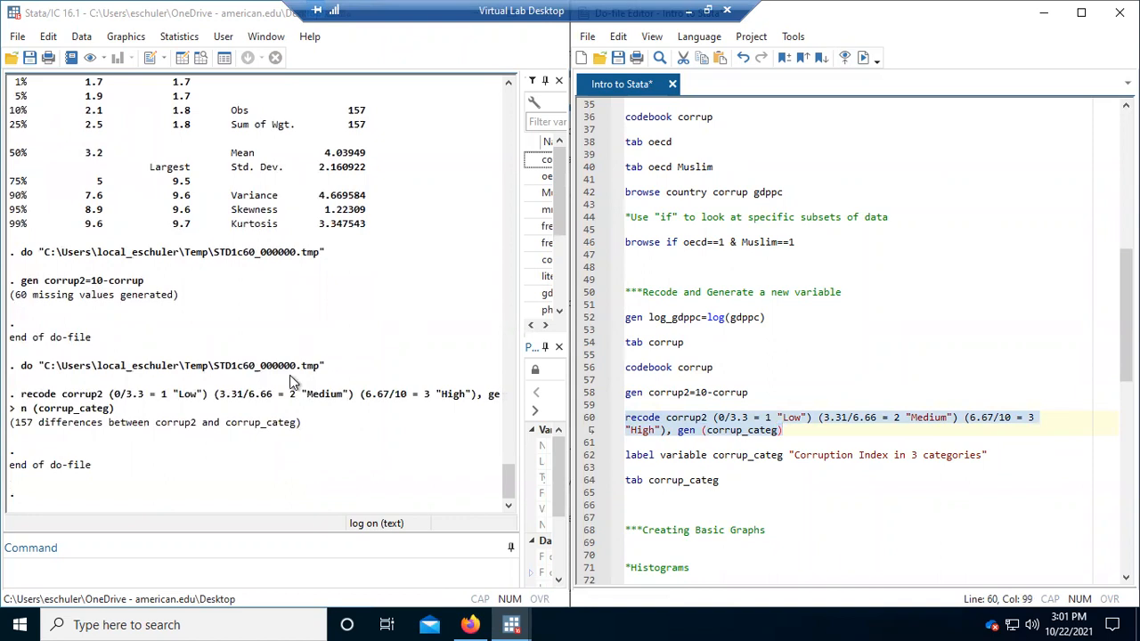
Run the line 62 command that labels the corrup_categ variable "Corruption Index in 3 categories"
click(701, 455)
drag(625, 455, 988, 454)
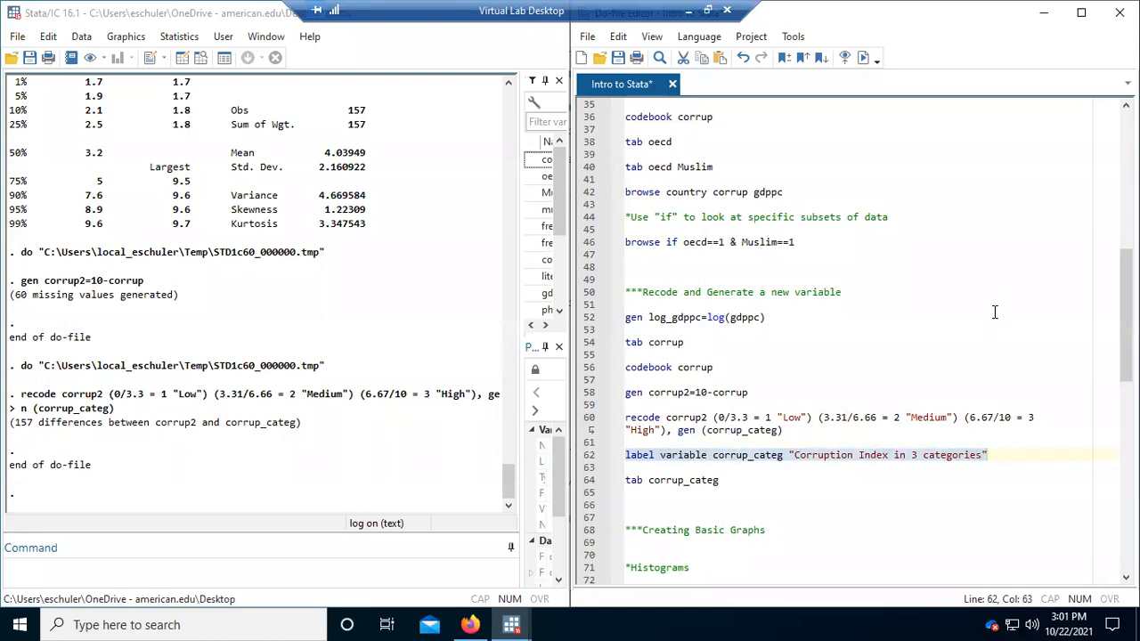
click(860, 54)
Run the tab corrup_categ command on line 64 to tabulate the three corruption categories
drag(744, 478, 624, 480)
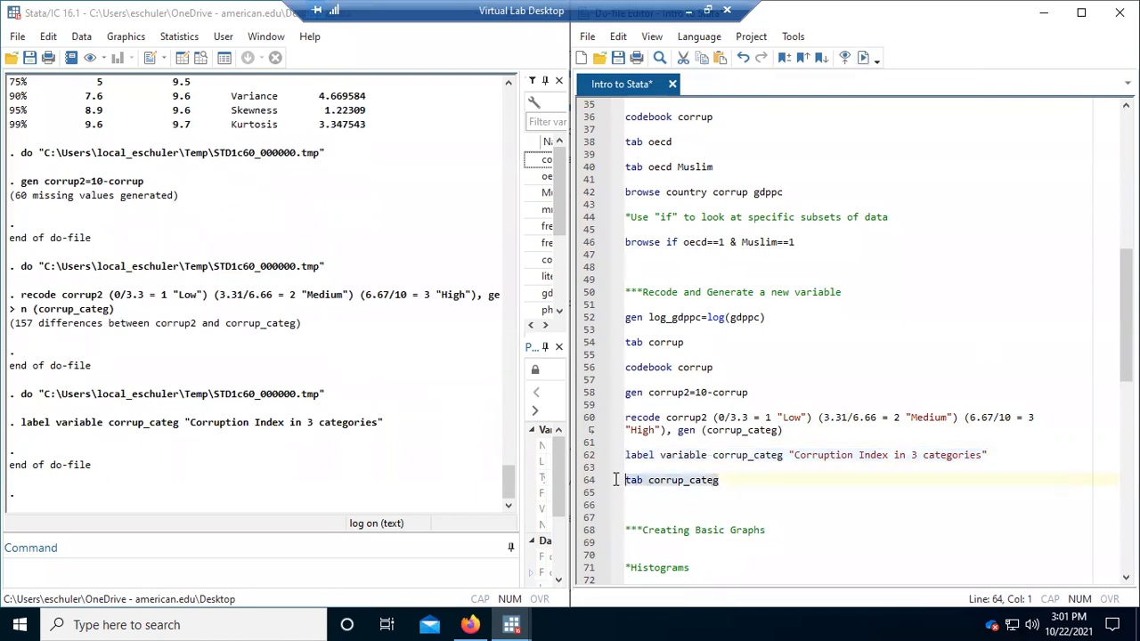
click(861, 55)
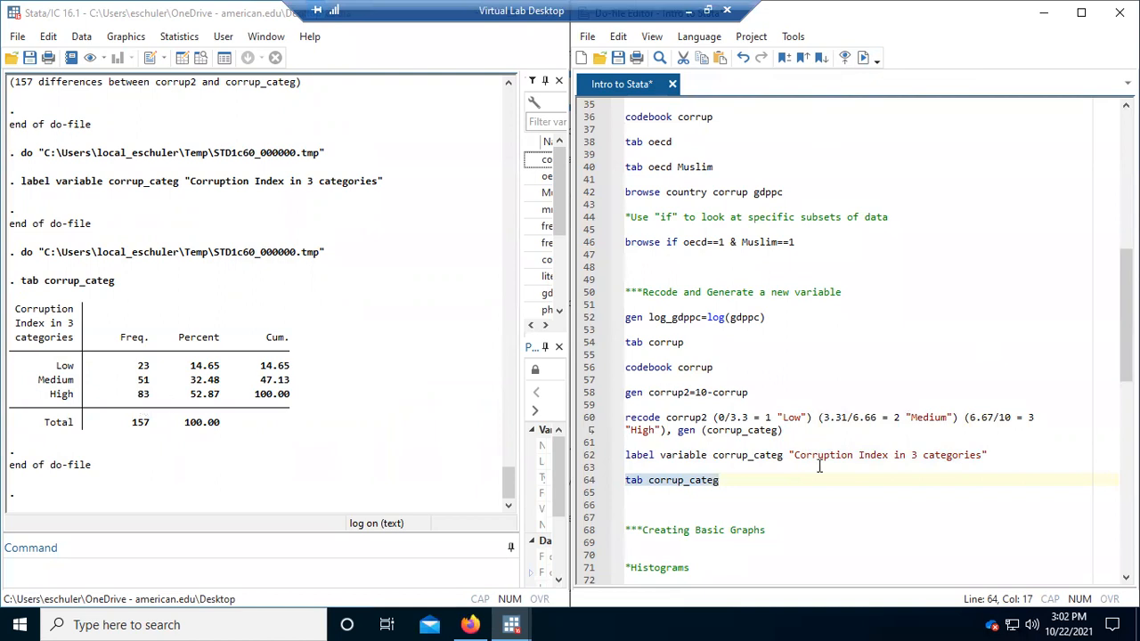
scroll(819, 466, down, 4)
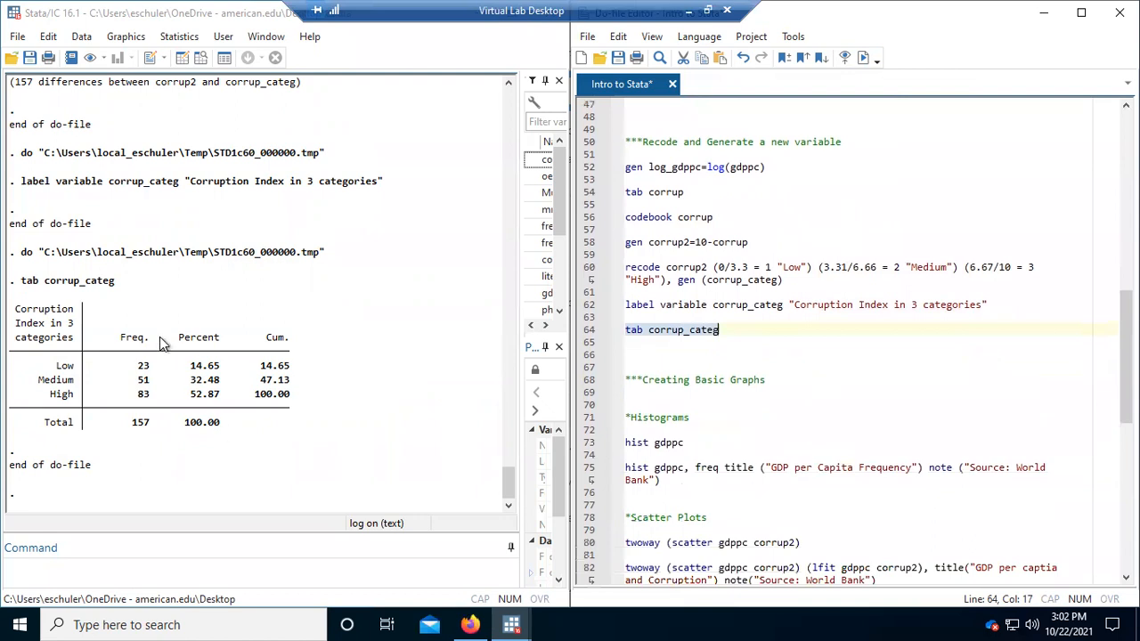